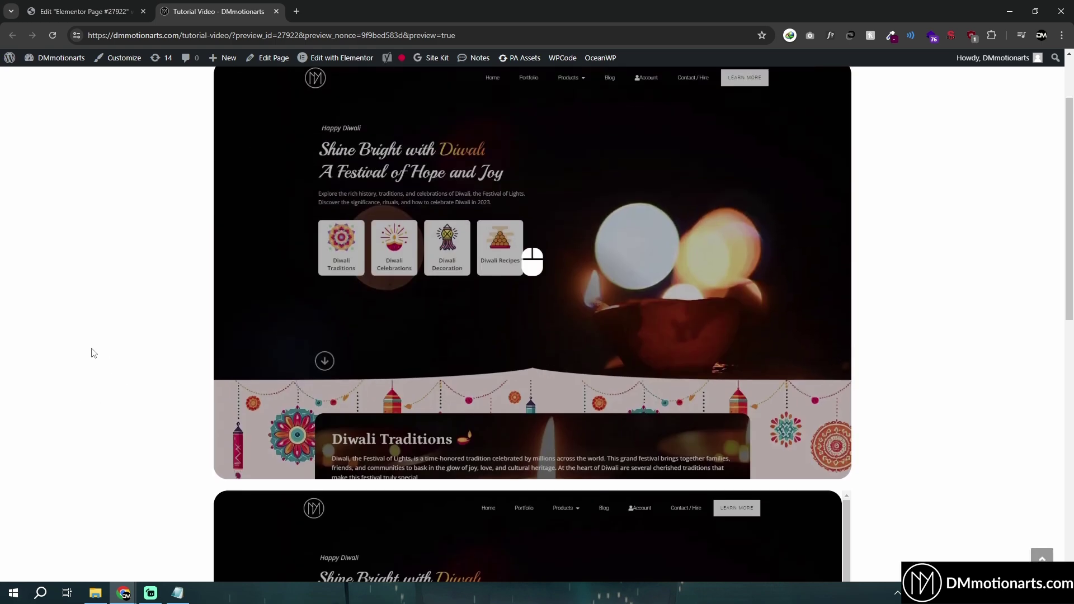
Reload the Diwali page preview, then switch back to the 'Edit Elementor Page' tab
scroll(91, 352, up, 3)
scroll(90, 347, down, 1)
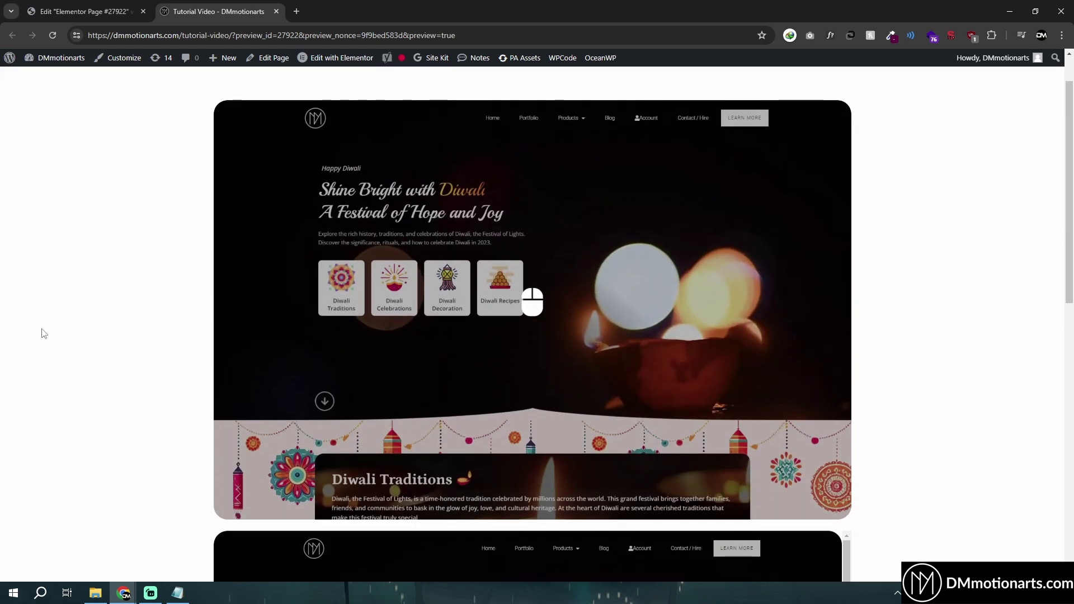
key(F5)
key(ctrl+shift+Tab)
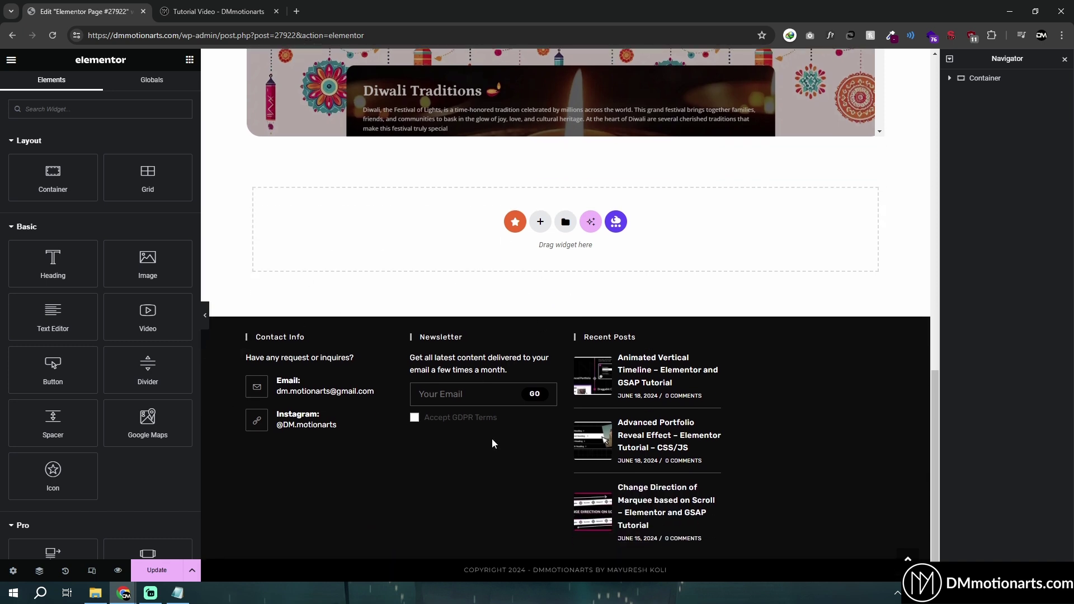
Add a single-column section below Diwali Traditions and place an inner container inside it
click(540, 222)
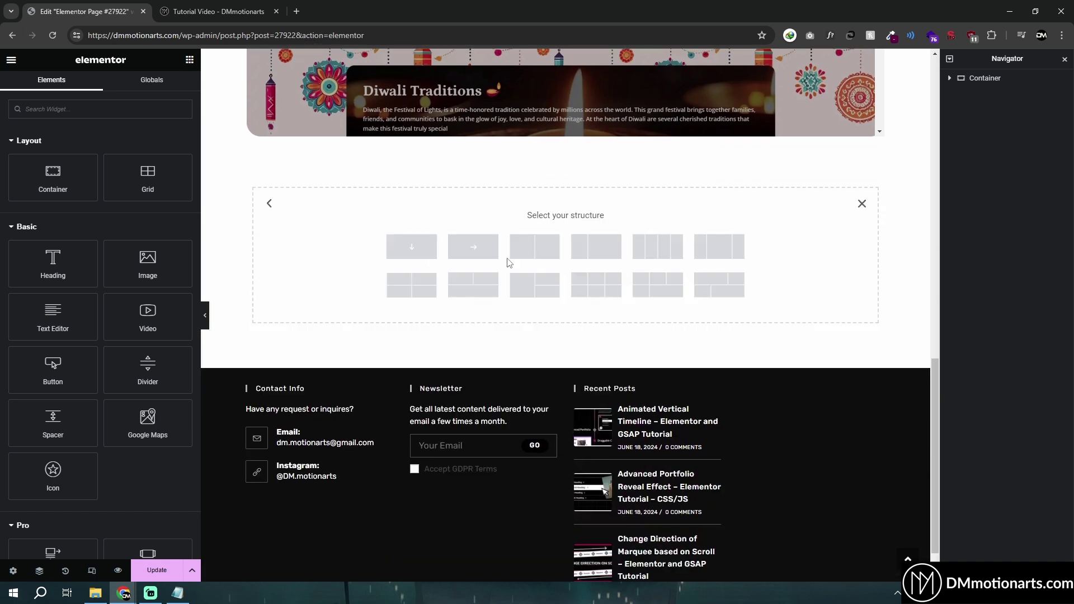
click(401, 258)
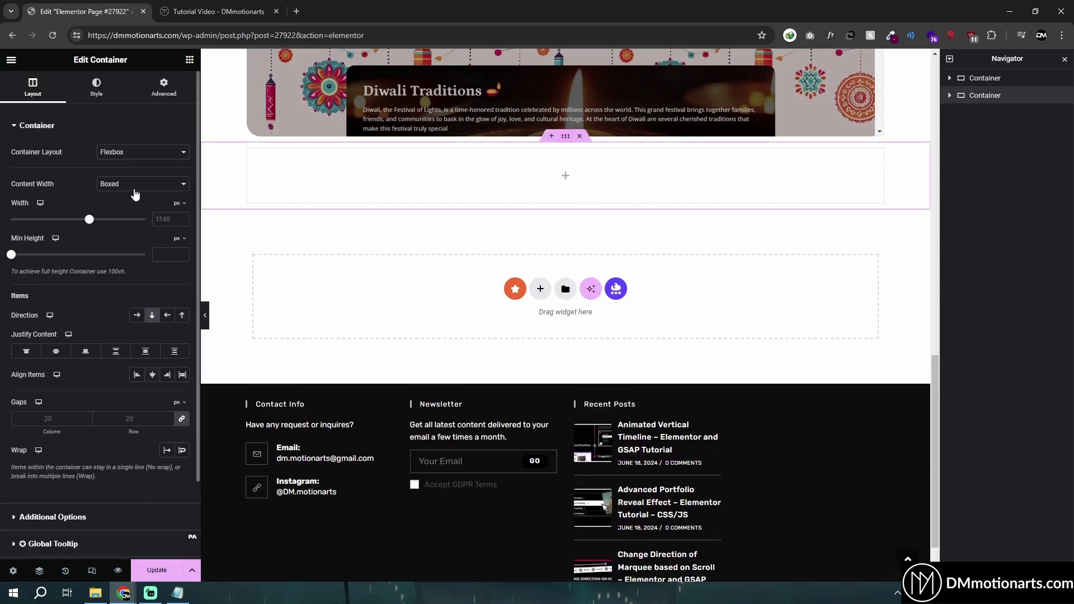
drag(11, 255, 69, 260)
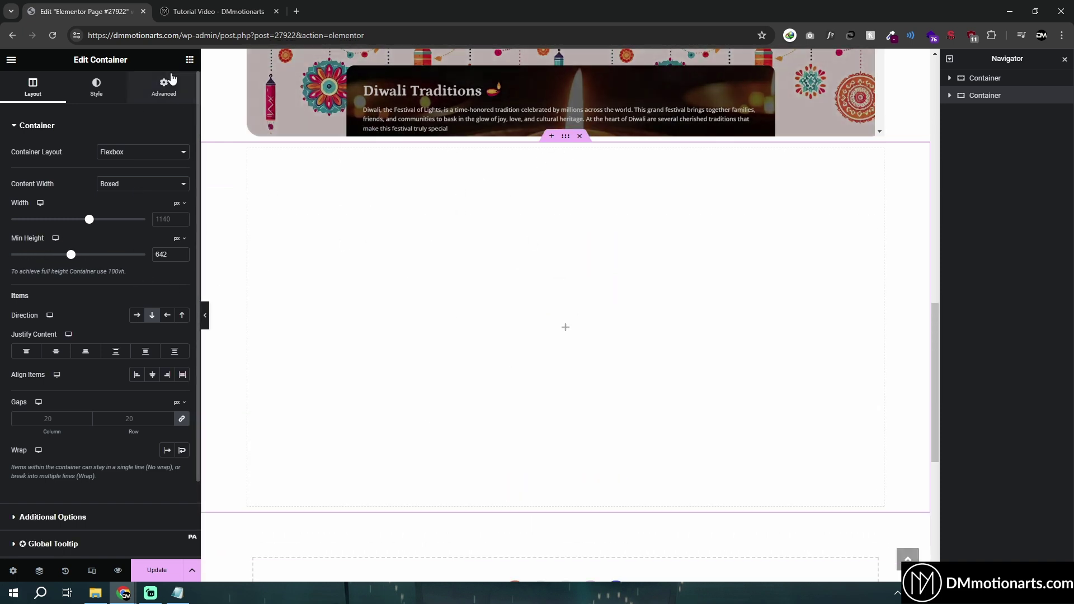
click(190, 59)
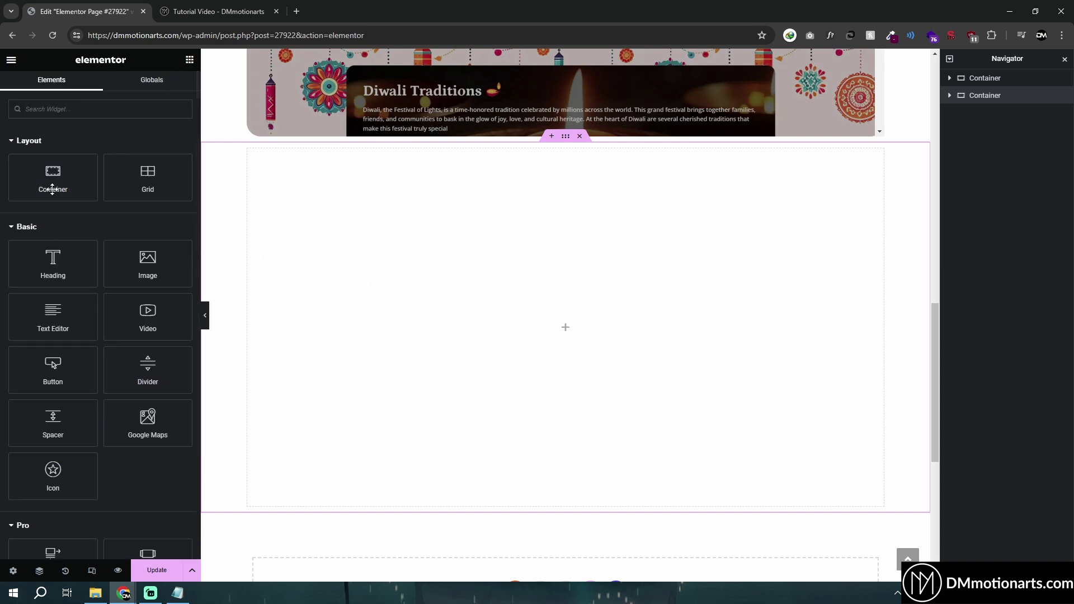
drag(52, 180, 540, 334)
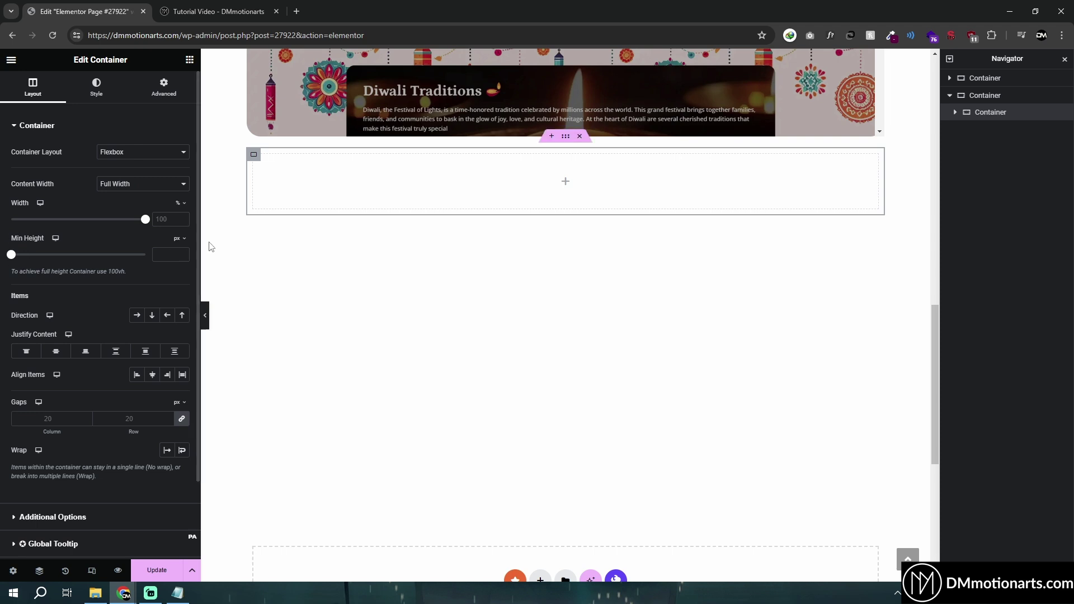
Set the inner container's minimum height to 750 px and drop an Image widget into it
click(170, 251)
text(750)
scroll(222, 243, down, 1)
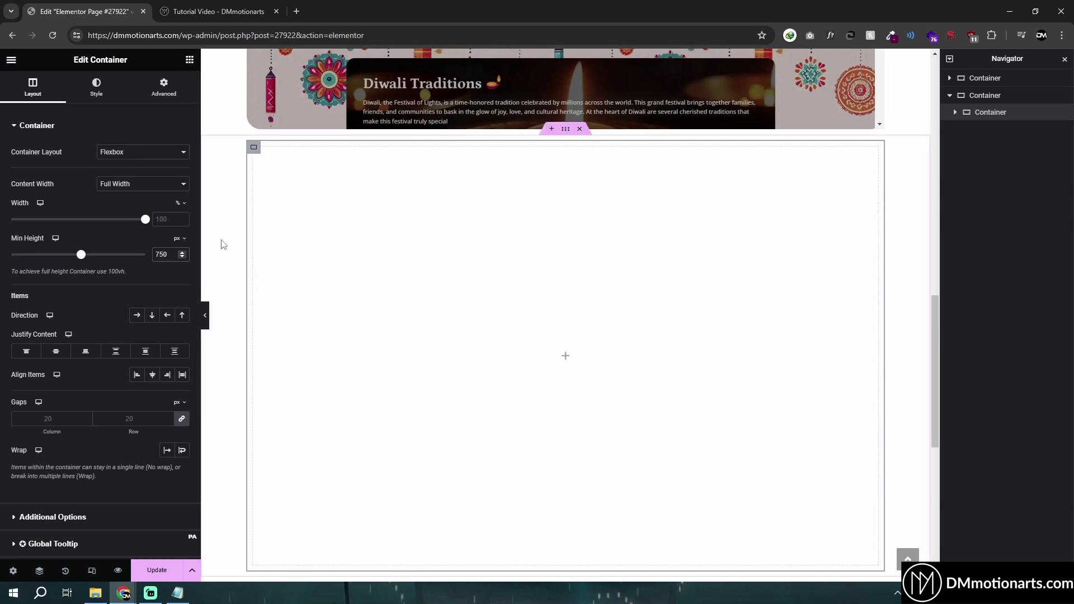
click(189, 59)
drag(146, 265, 554, 312)
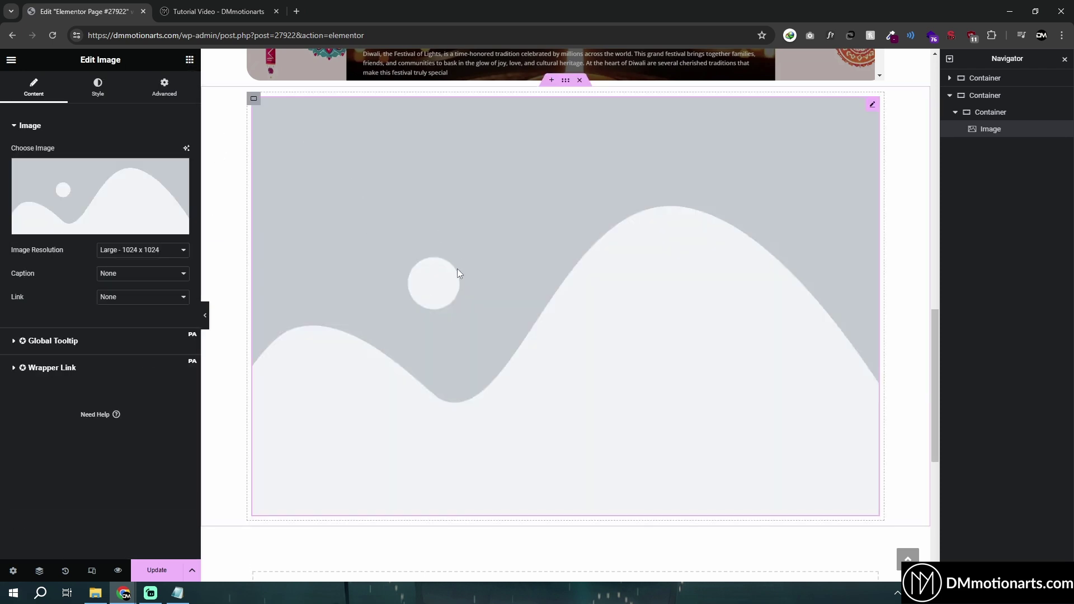
Insert the Business Landing Page screenshot from the media library at Full image resolution
click(93, 184)
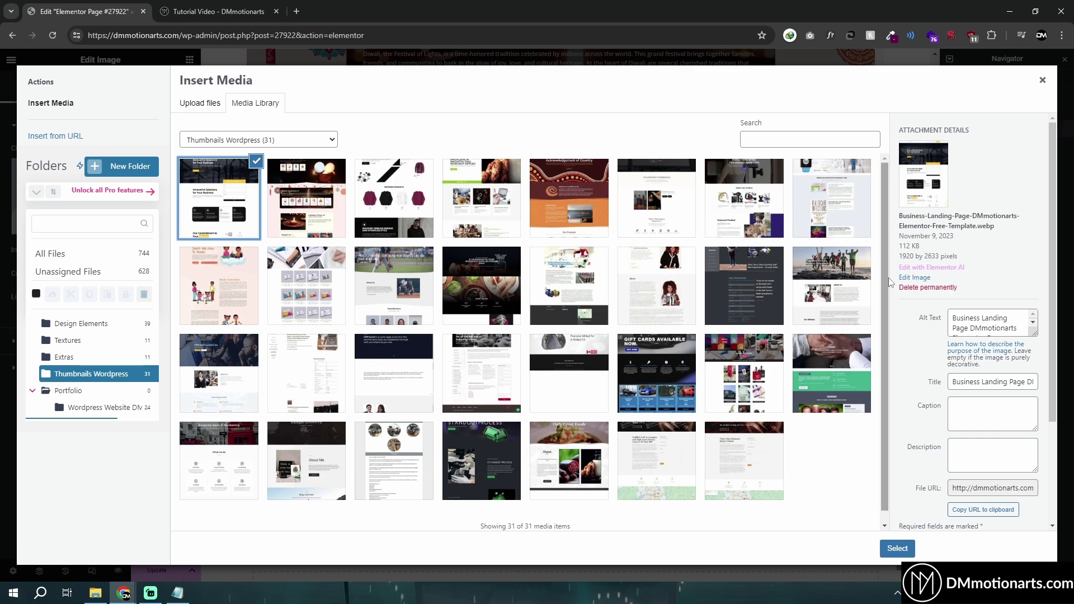
click(898, 549)
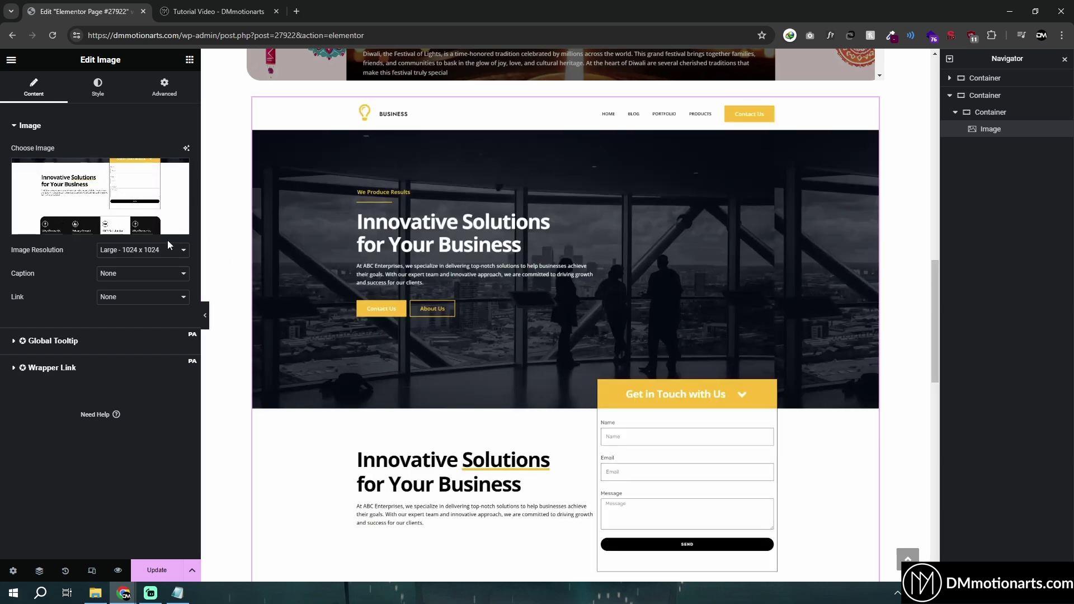
click(141, 253)
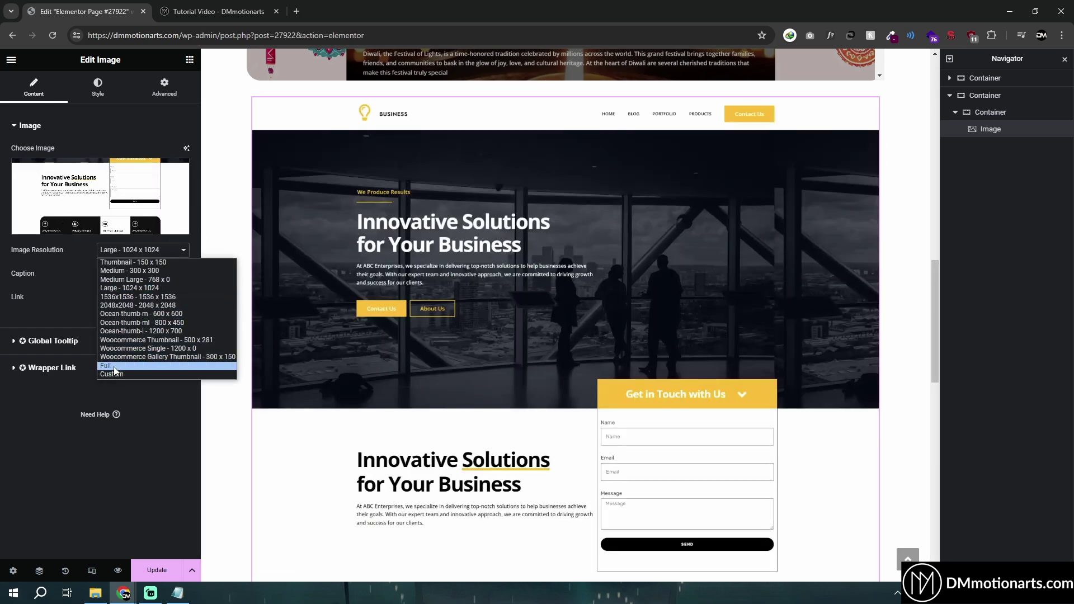
click(106, 367)
scroll(224, 271, down, 10)
scroll(226, 263, up, 12)
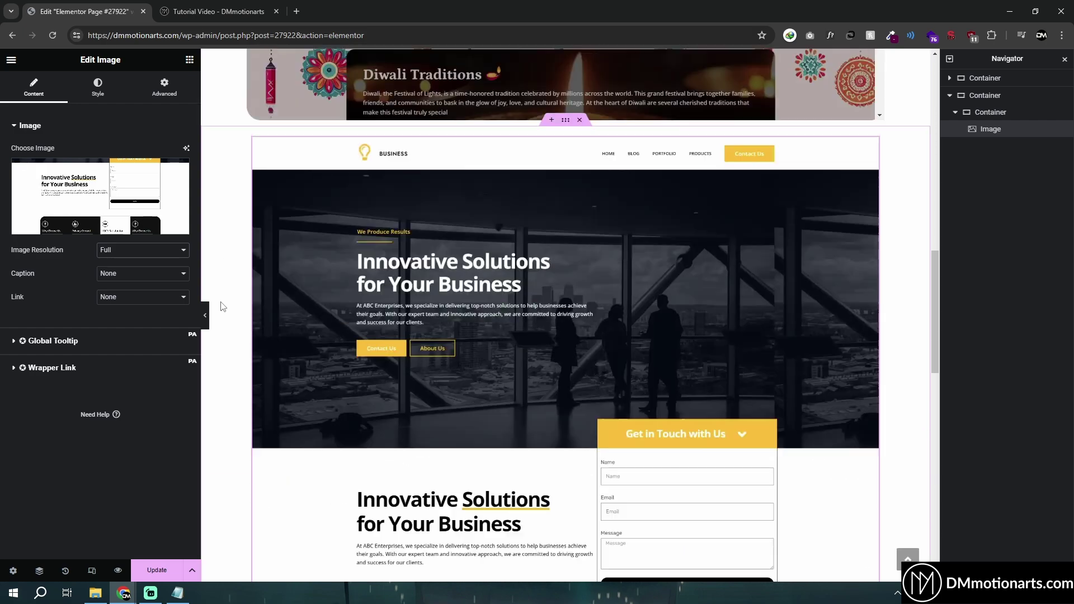
scroll(266, 316, down, 5)
scroll(266, 316, down, 5)
scroll(312, 311, up, 10)
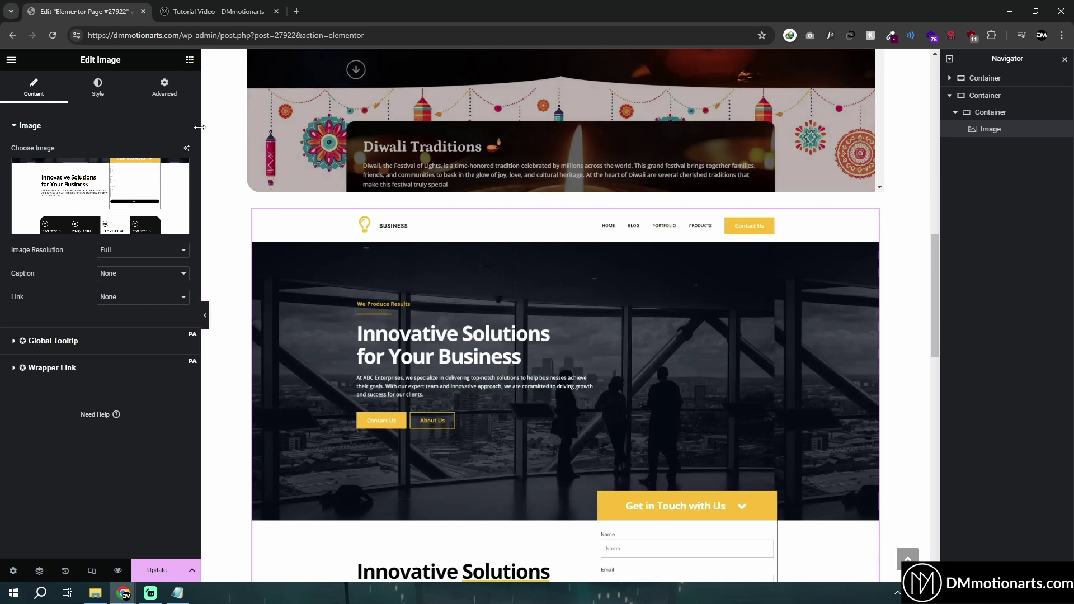
Set the screenshot image's Position to Absolute in its Advanced settings
click(165, 90)
click(124, 379)
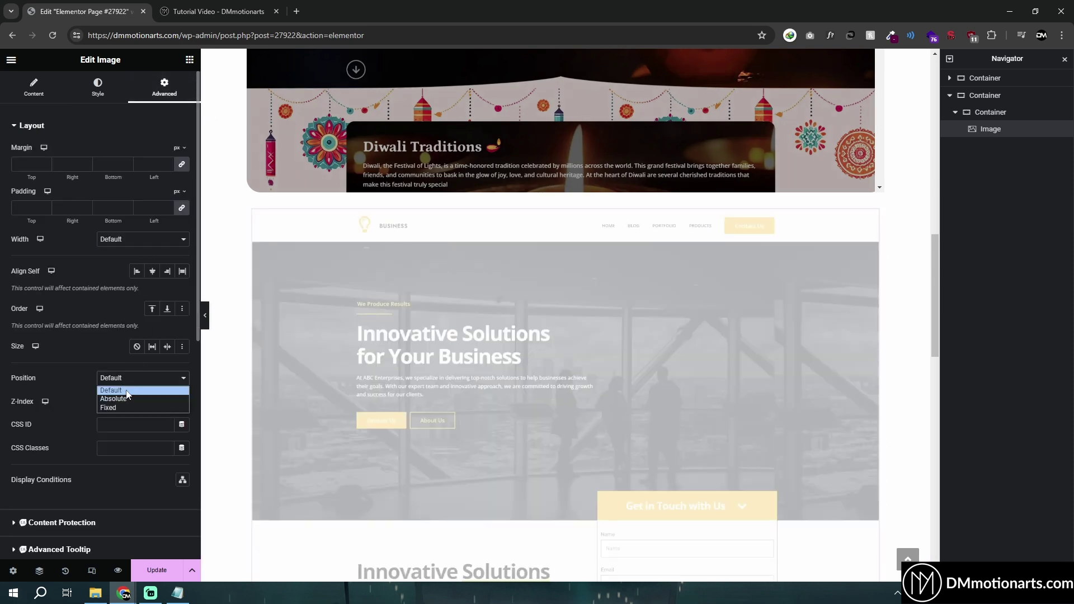
click(123, 399)
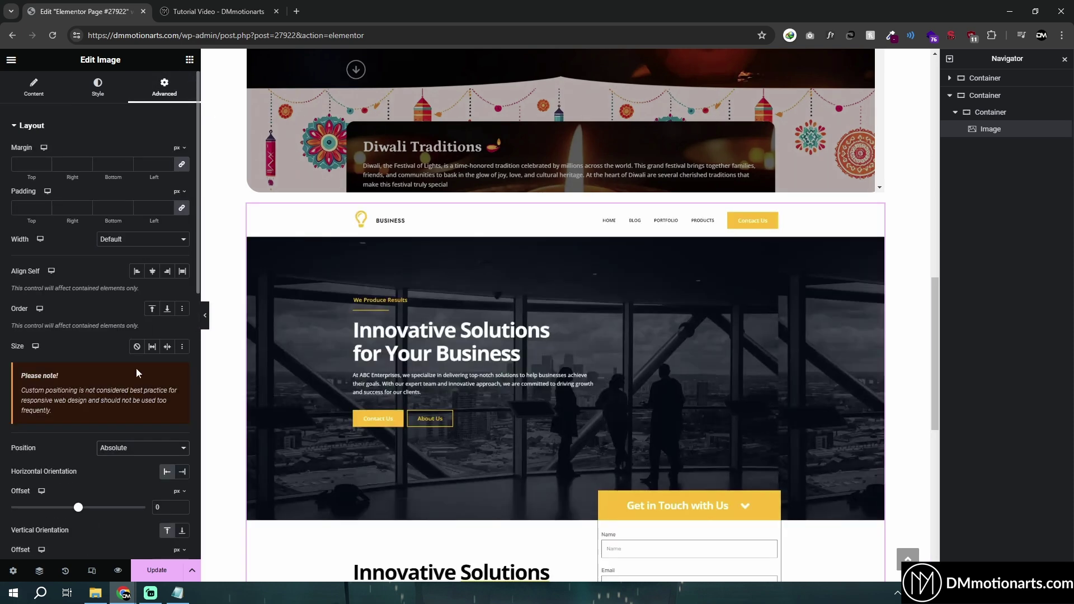
scroll(344, 363, down, 2)
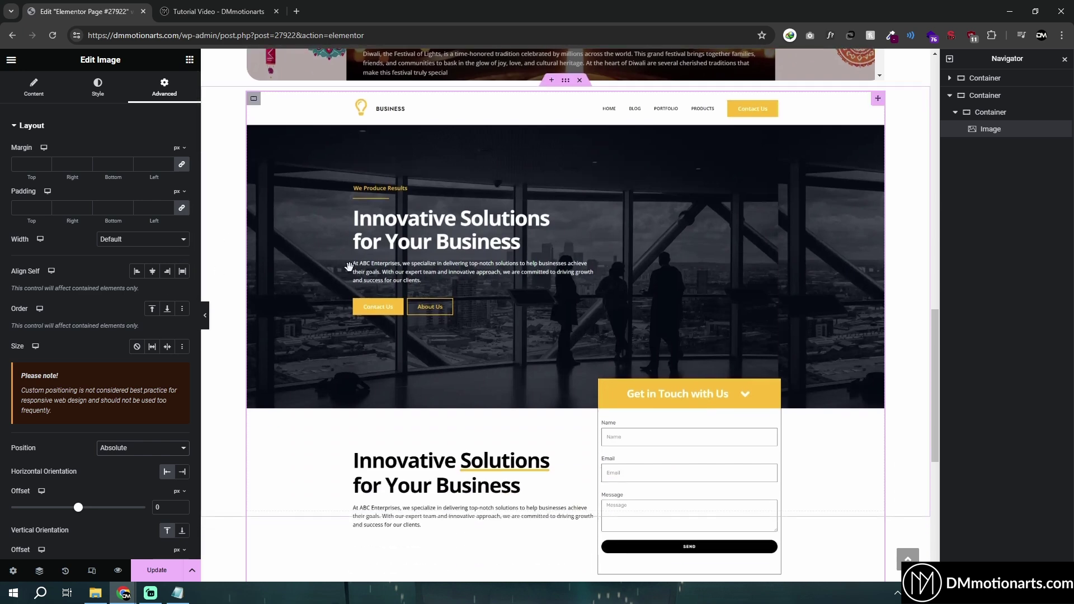
Select the inner container and keep its minimum height at 750 px
click(992, 113)
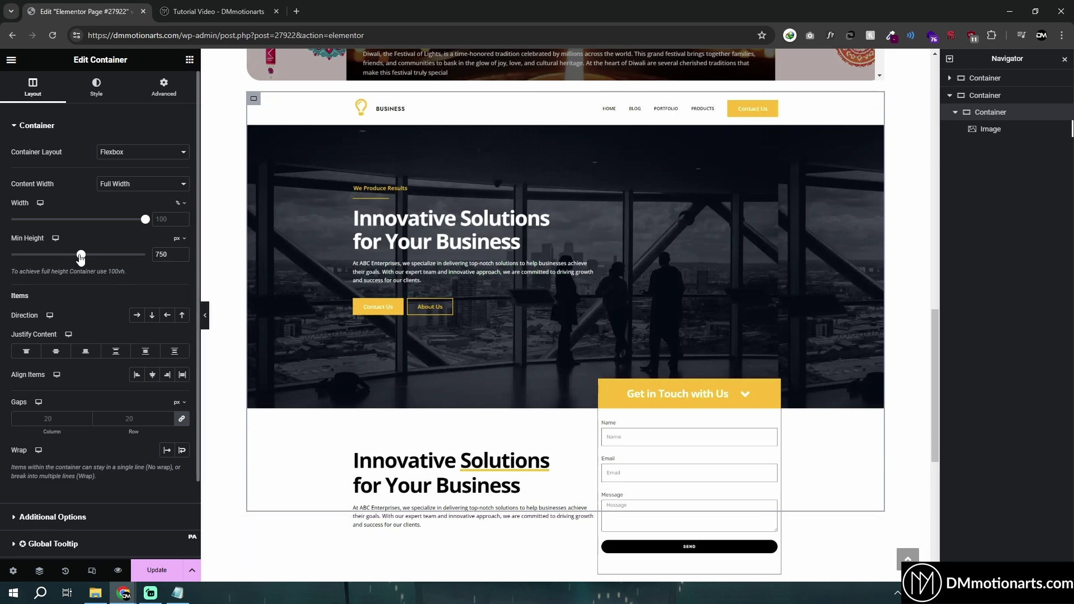
mouse_move(80, 256)
mouse_down()
mouse_move(62, 257)
mouse_move(87, 255)
mouse_up()
key(ctrl+z)
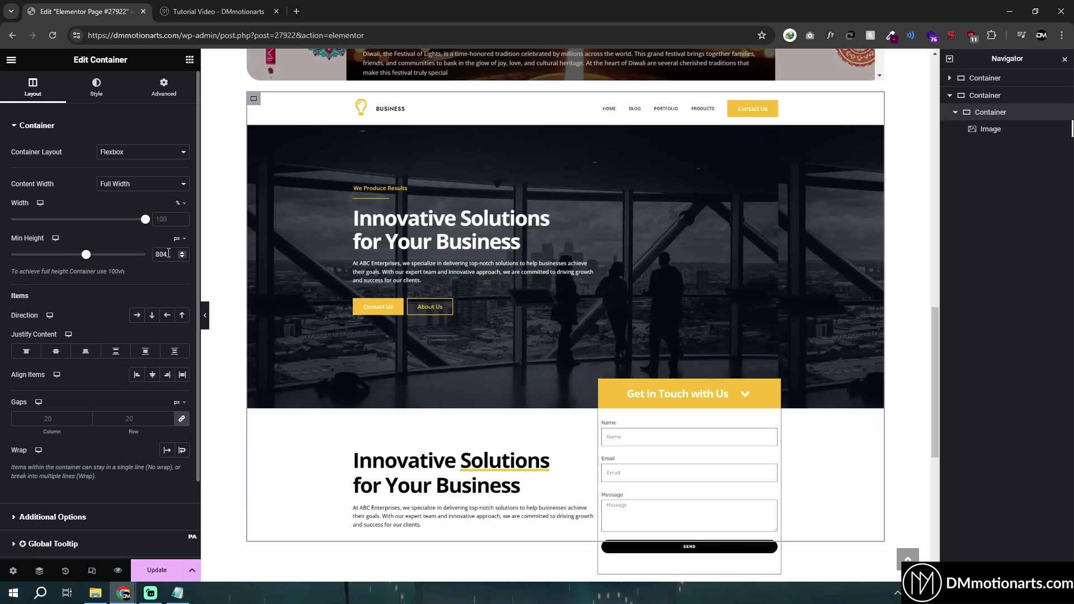
text(750)
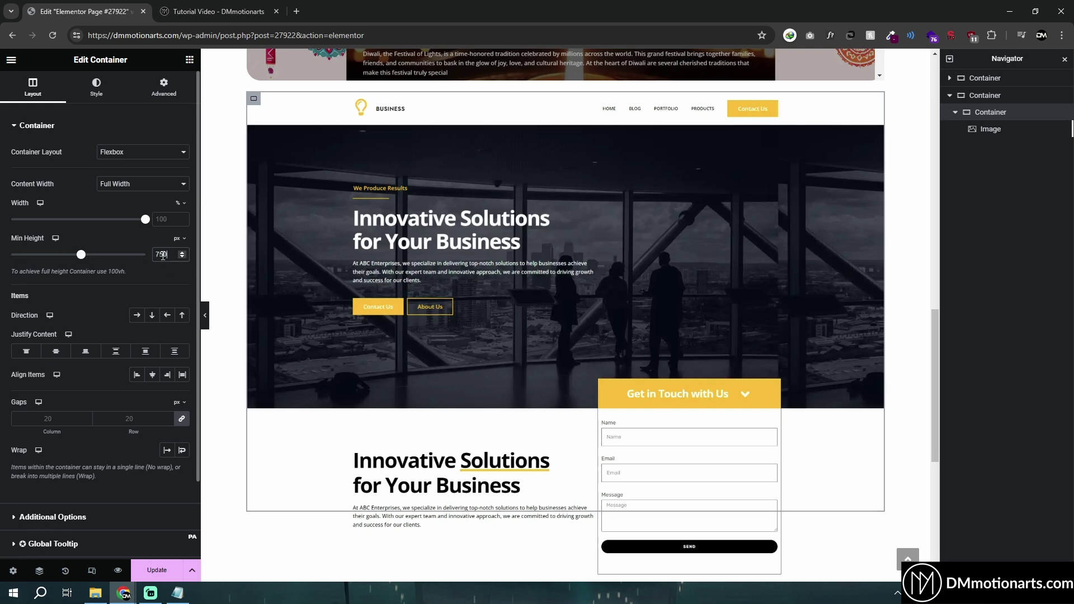
click(253, 99)
Try the container's Overflow set to Hidden, then reset it to Default
click(20, 514)
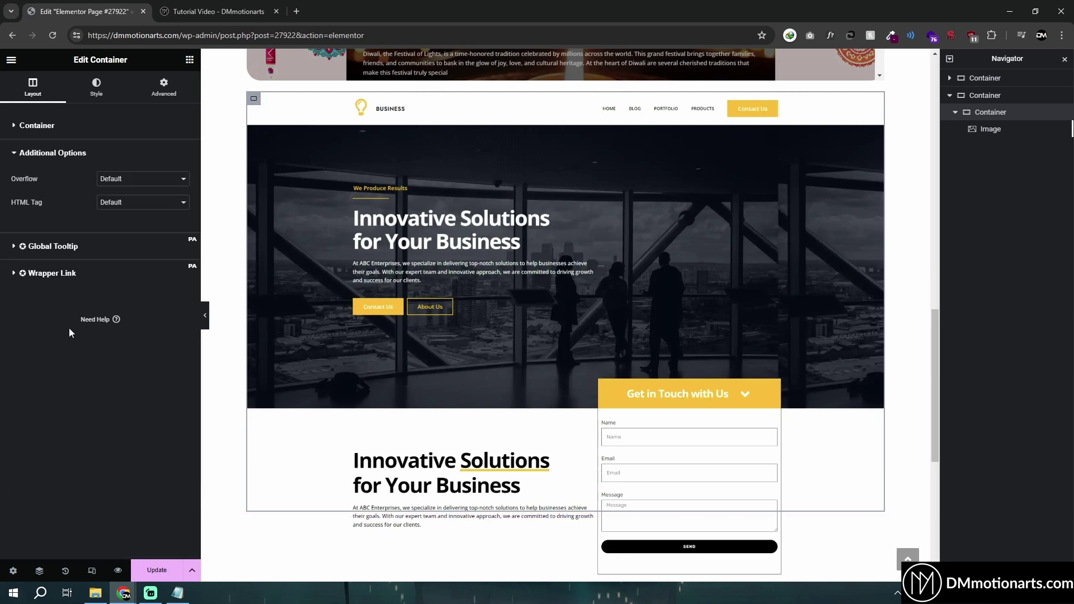
click(120, 181)
click(119, 200)
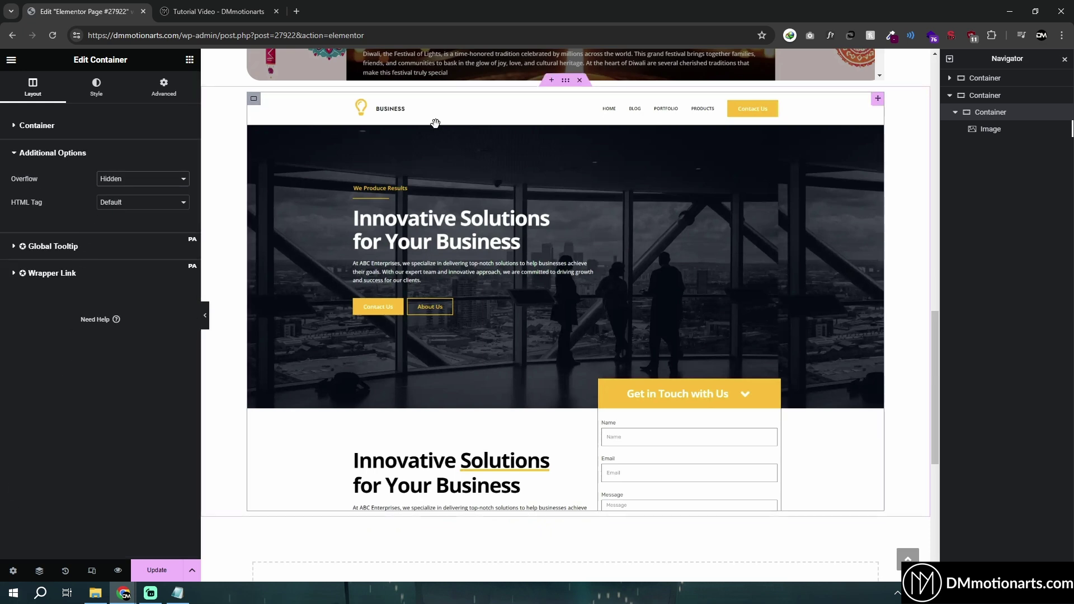
click(124, 183)
click(115, 190)
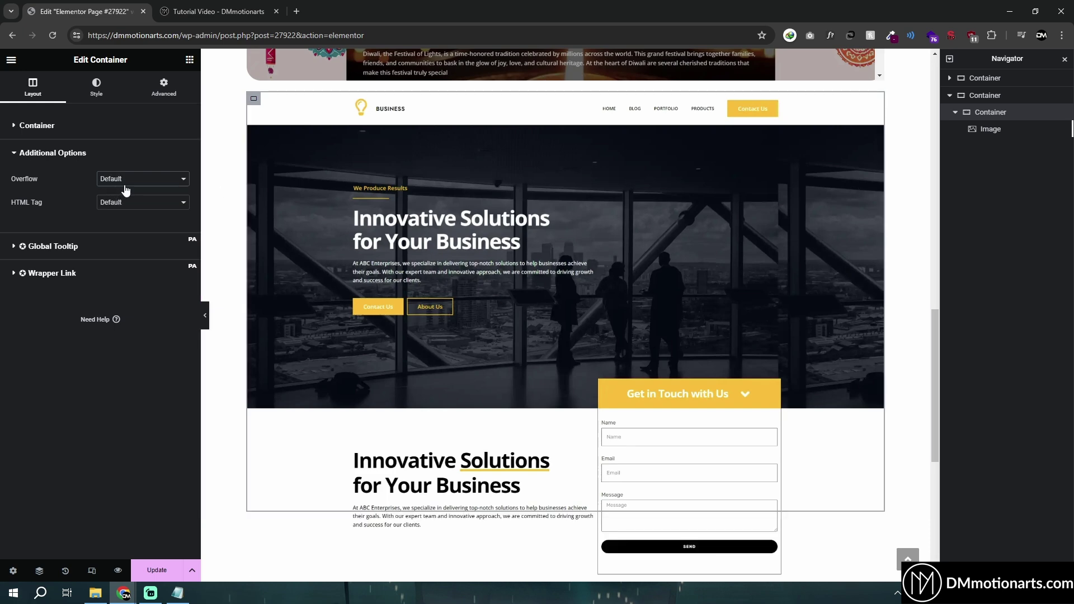
click(9, 157)
click(25, 125)
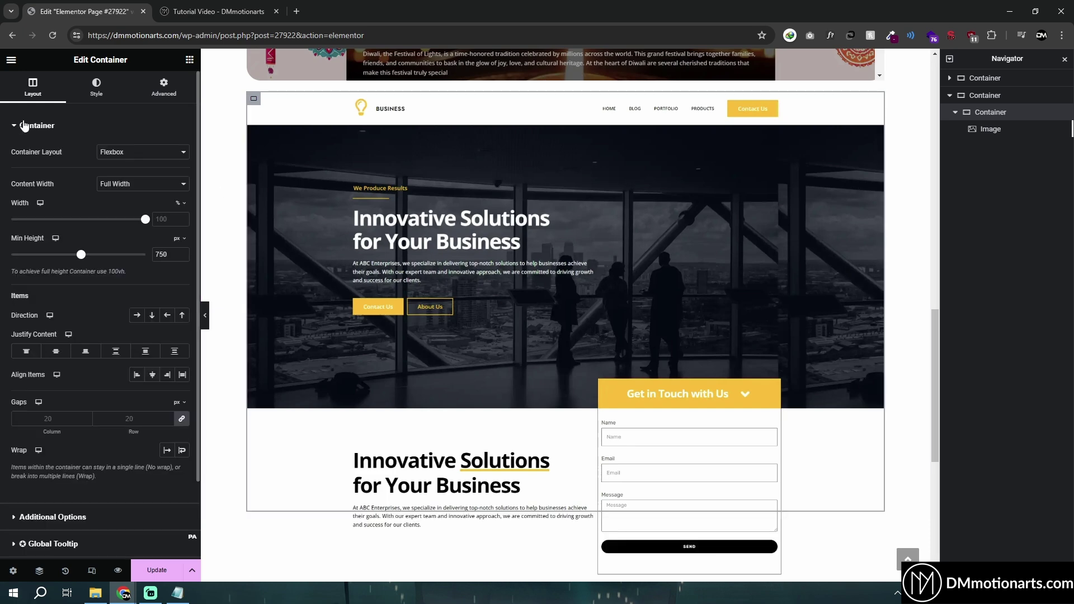
Add the CSS class dm-scroll-container to the inner container and expand its Custom CSS section
click(164, 89)
click(146, 430)
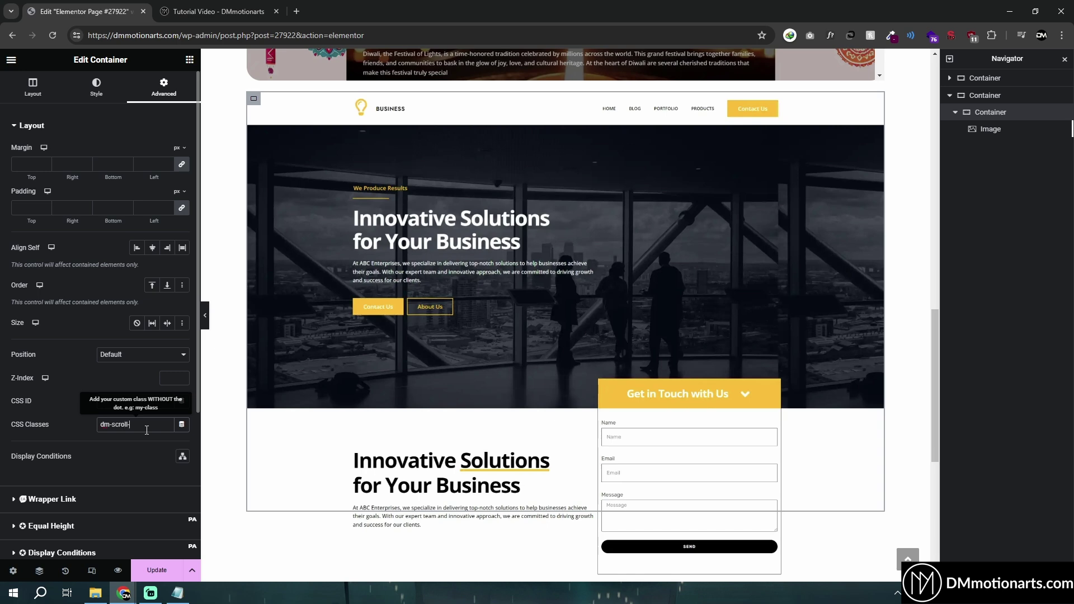
key(ctrl+a)
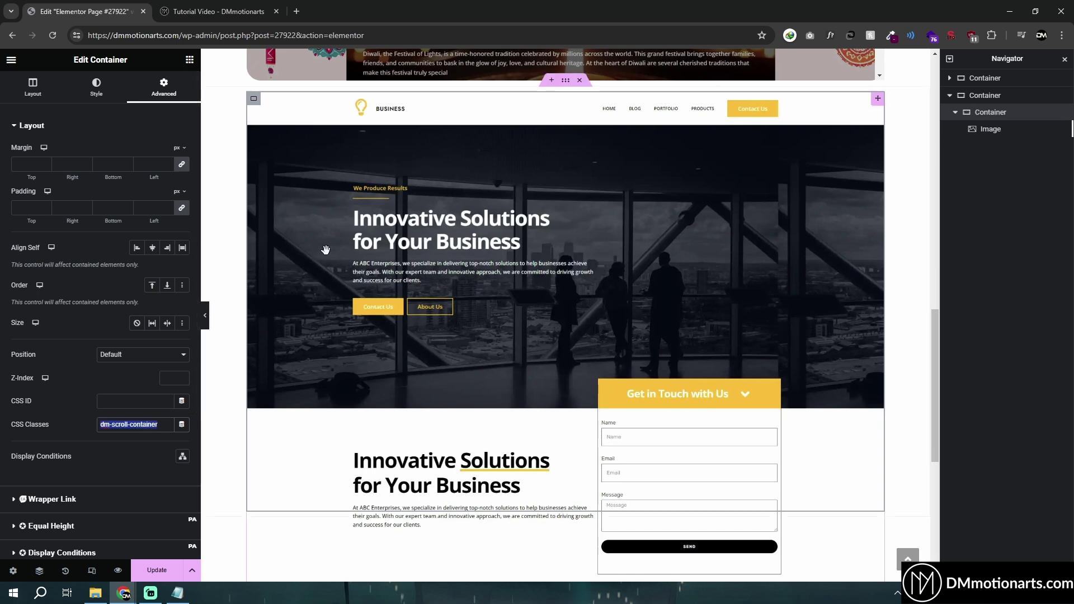
scroll(159, 367, down, 4)
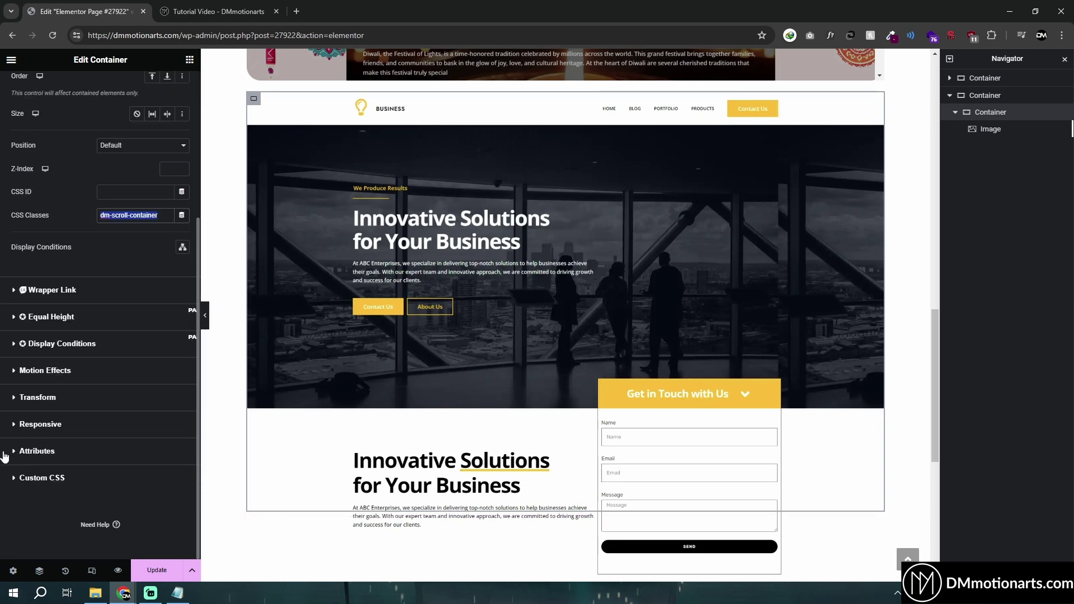
click(25, 483)
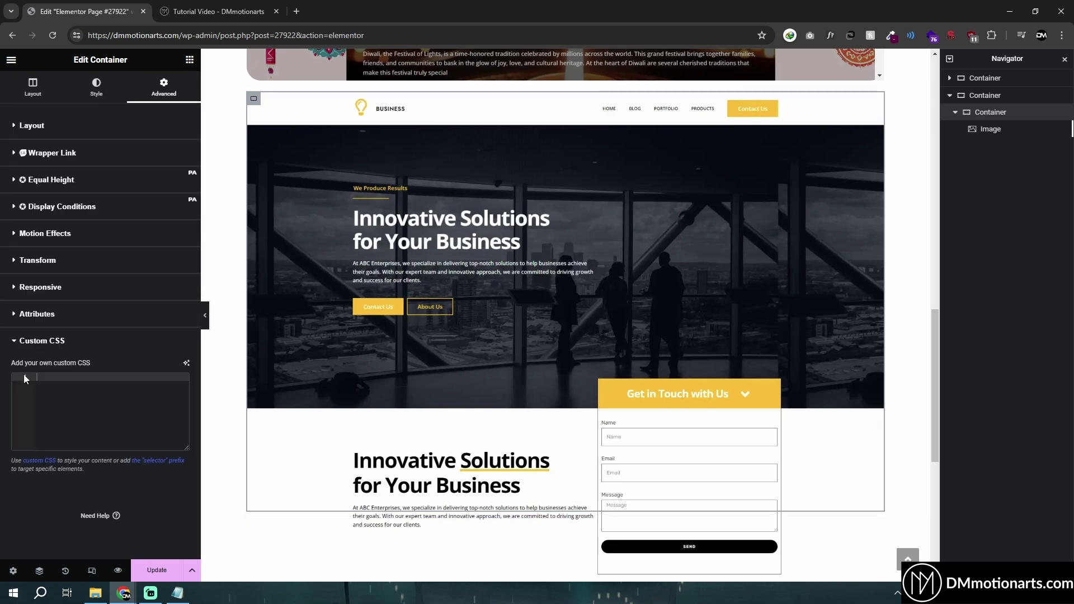
click(189, 60)
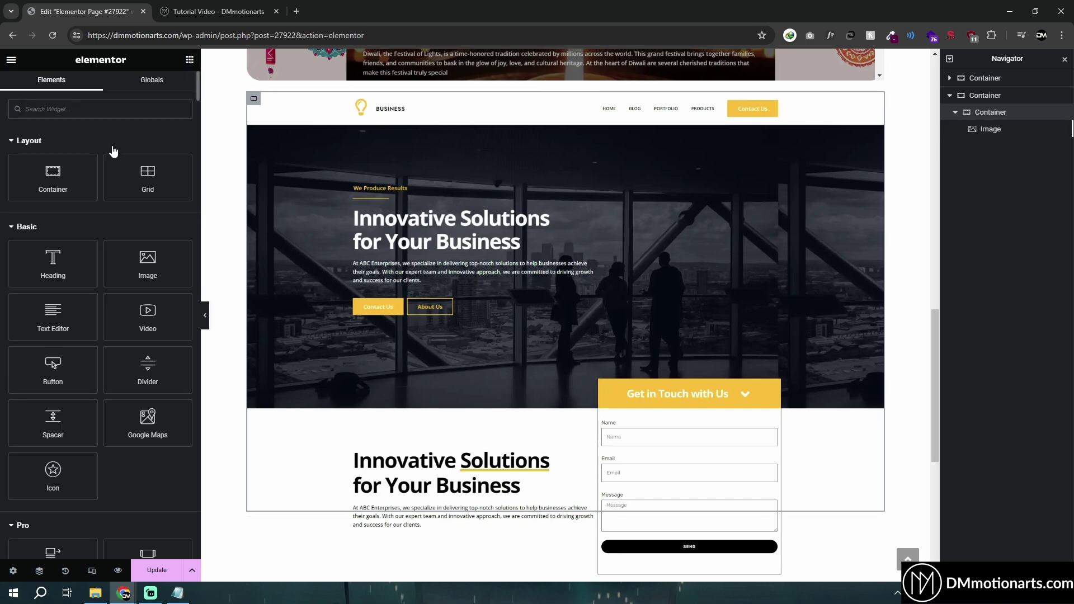
Add an HTML widget to the inner container, then expand the container's Custom CSS section
text(html)
click(64, 149)
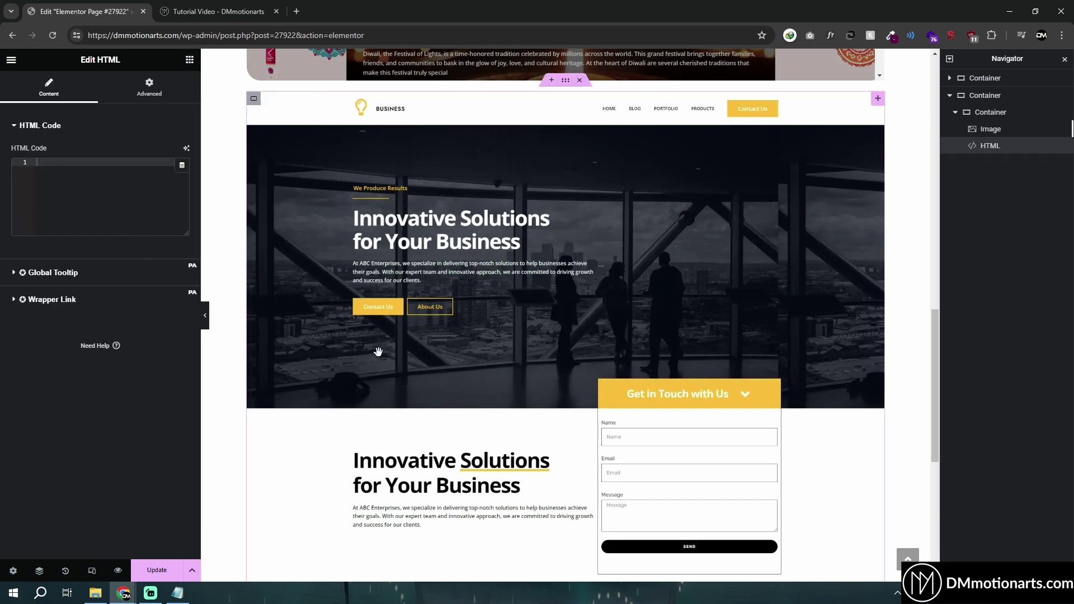
click(991, 114)
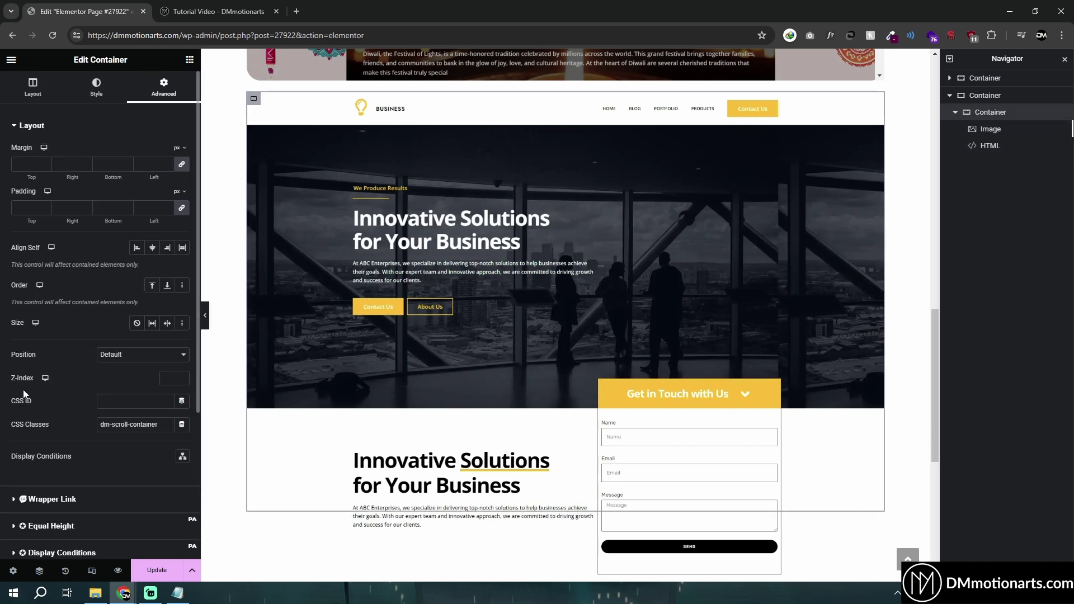
scroll(182, 379, down, 4)
click(34, 482)
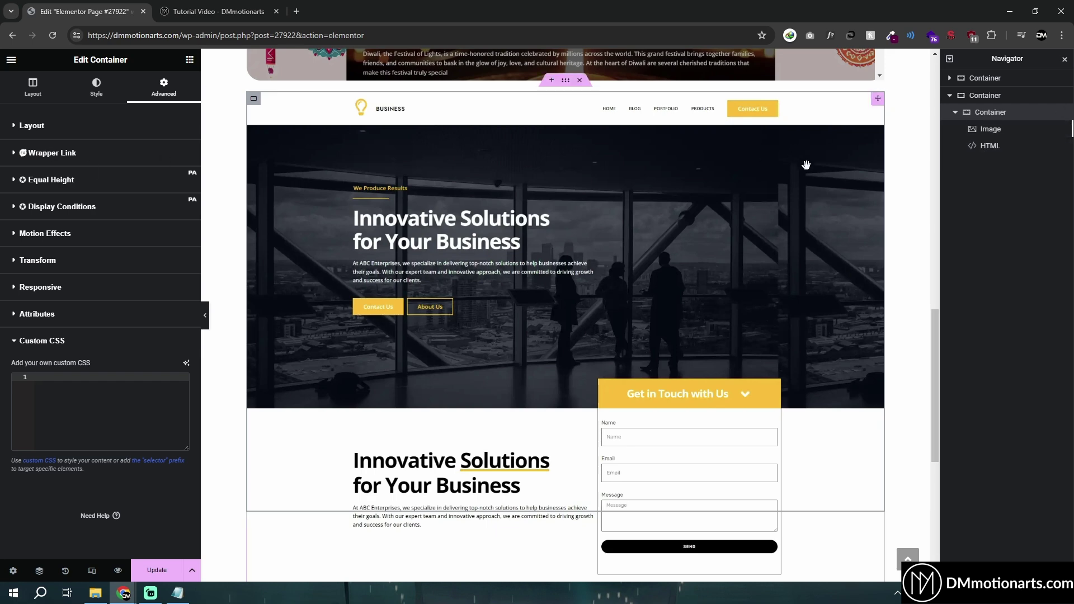
Copy the dm-scroll-container class name and select the HTML widget
click(15, 120)
click(127, 424)
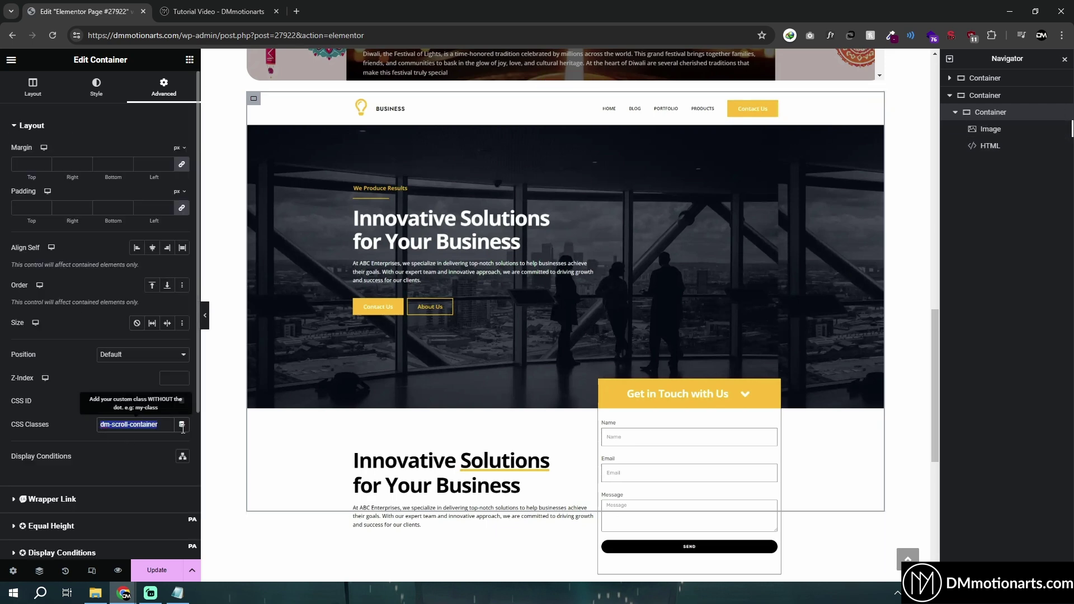
triple_click(127, 424)
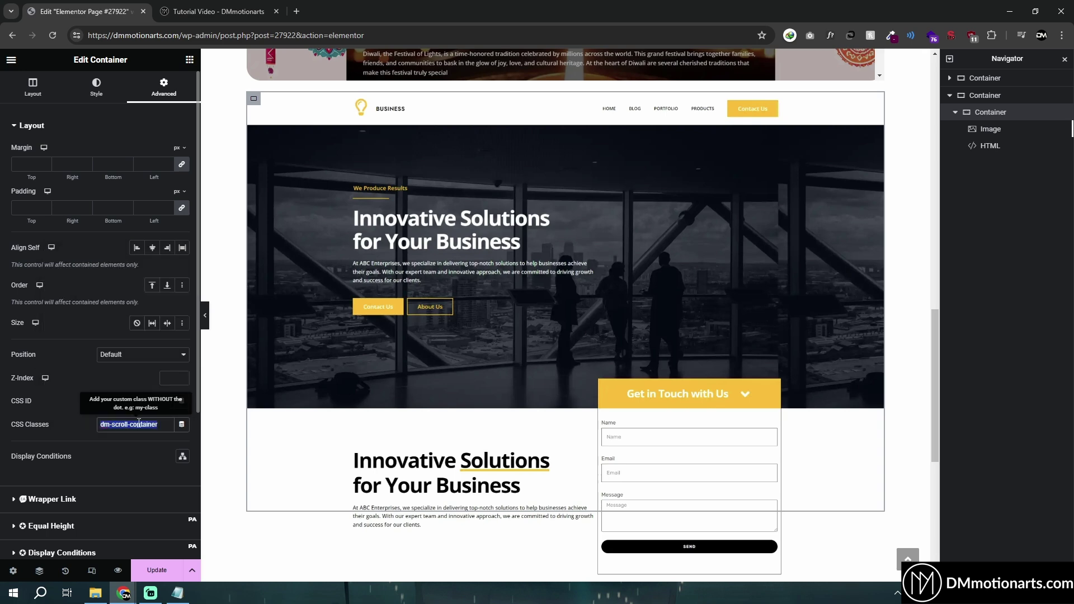
click(989, 152)
Write a <style> block in the HTML widget and position the caret for the selector
text(<style>)
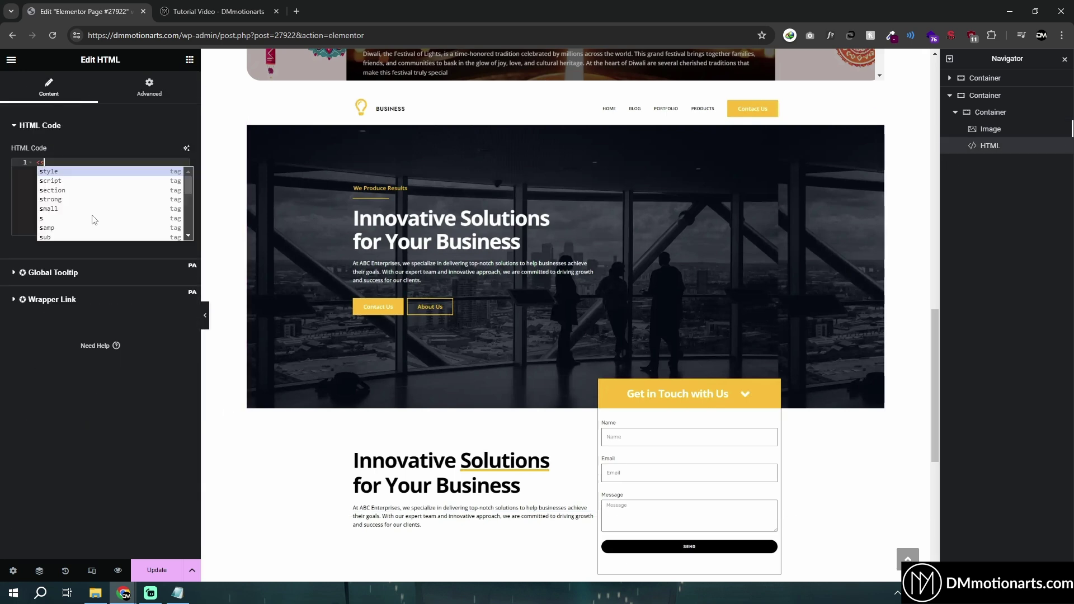
key(Return)
key(Return)
key(Return)
key(Return)
key(Up)
key(Up)
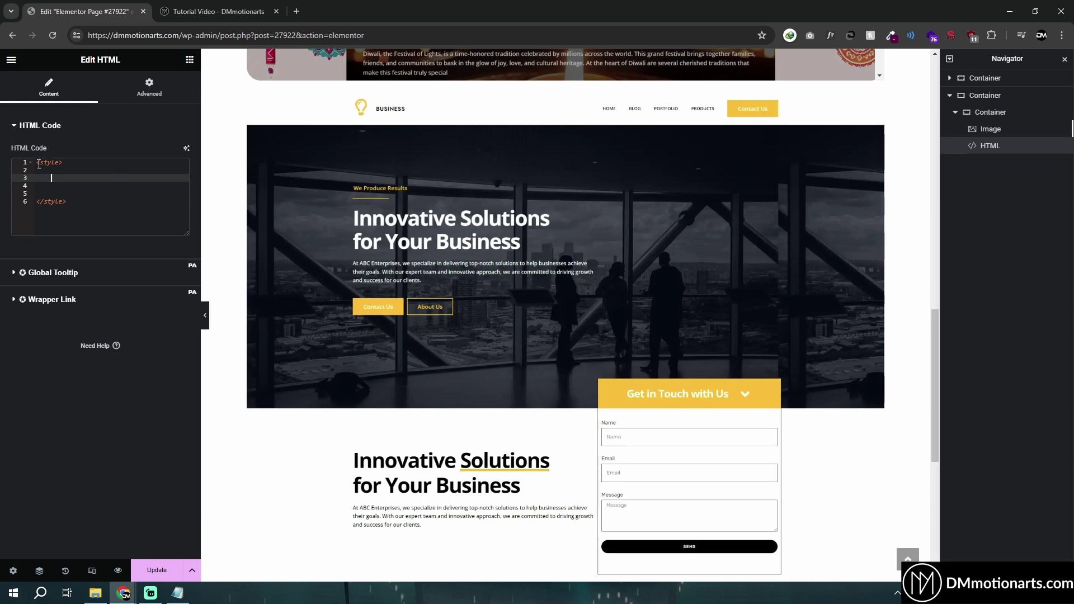
click(38, 163)
click(70, 201)
click(65, 177)
click(68, 171)
click(68, 175)
Add overflow-y:scroll and overflow-x:hidden to the .dm-scroll-container rule, then preview the page
key(Return)
key(Return)
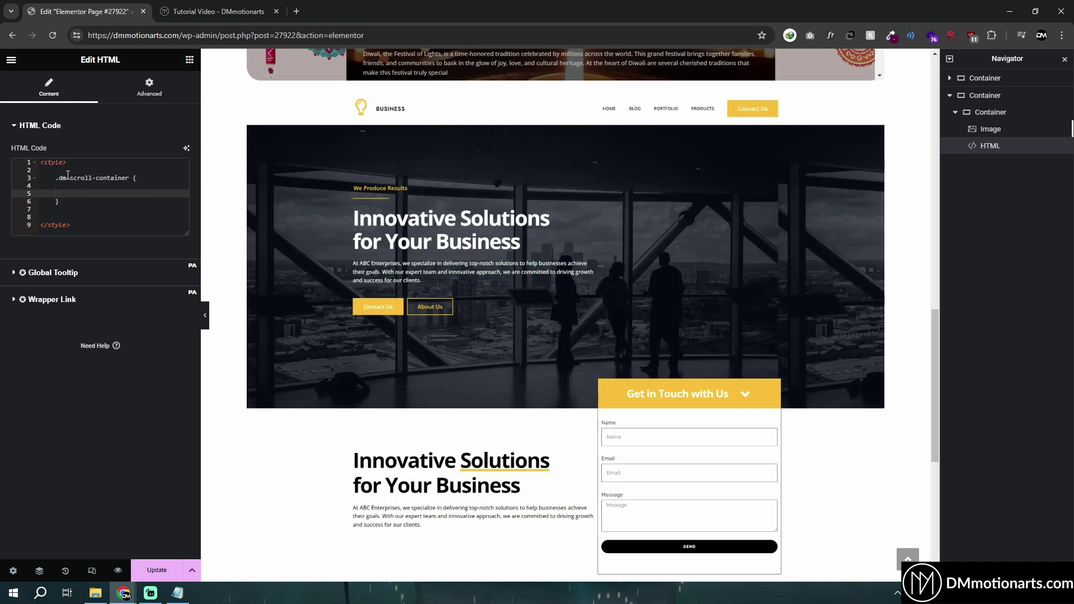
text(overflow-y)
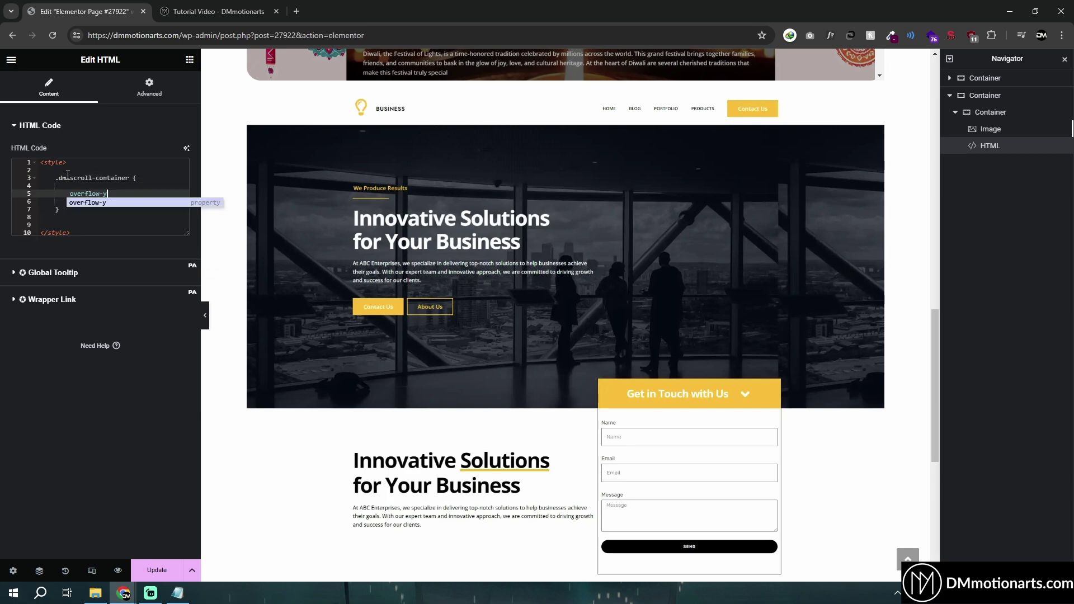
text(:scroll)
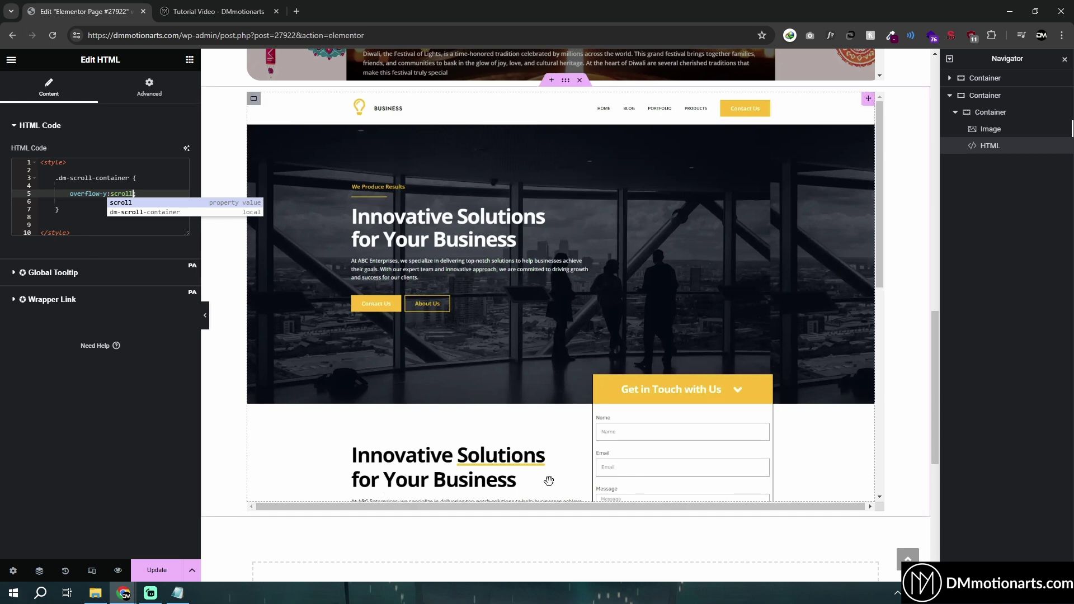
text(;;)
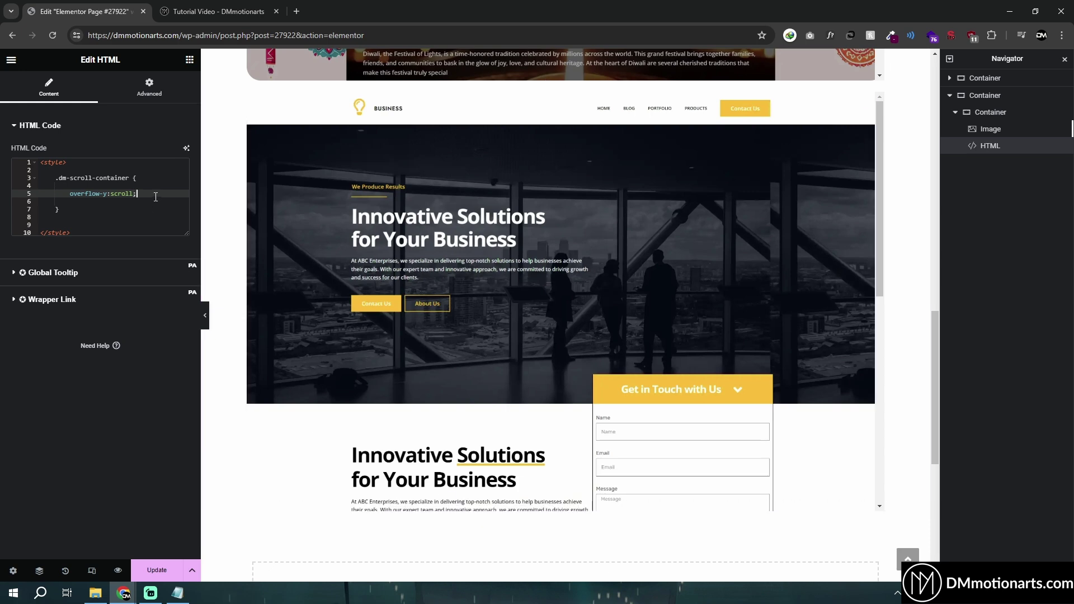
key(Return)
text(overflow-)
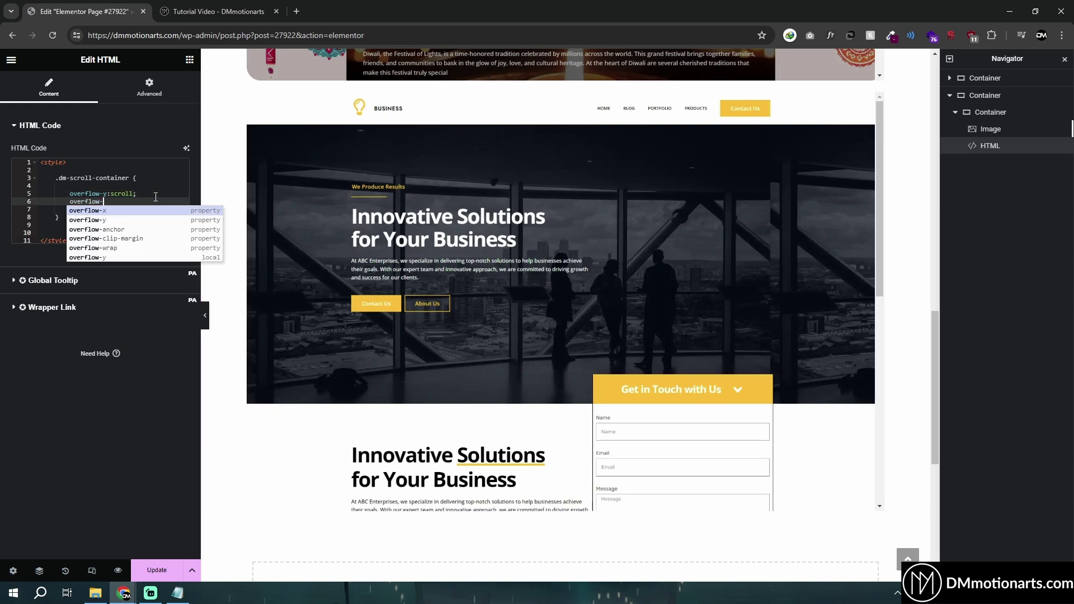
text(x:hidden;)
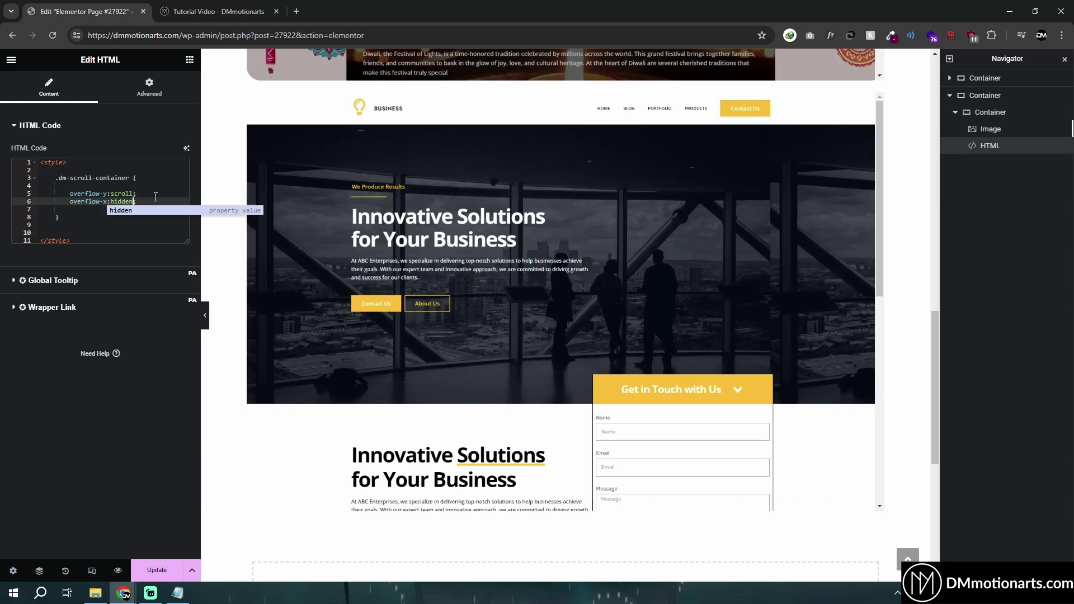
key(Return)
text(;)
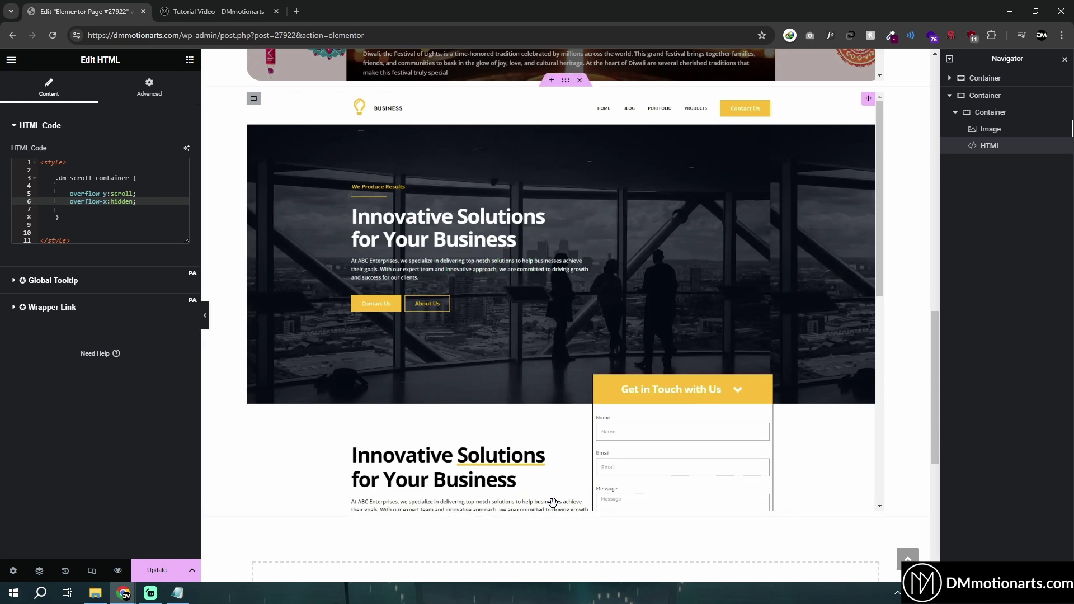
scroll(649, 364, down, 7)
scroll(632, 387, up, 7)
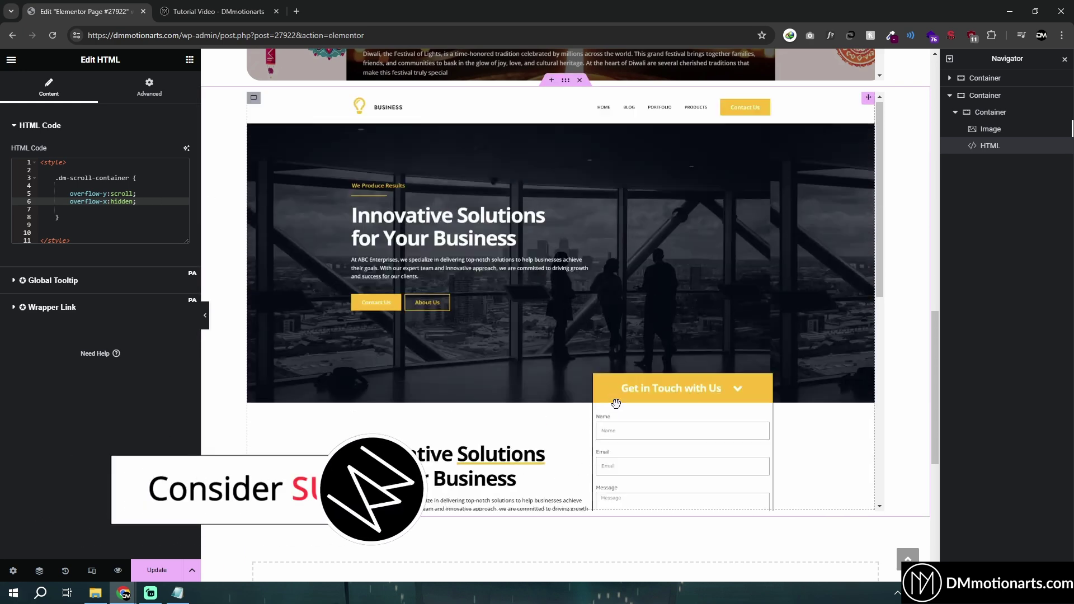
drag(59, 194, 158, 200)
click(158, 199)
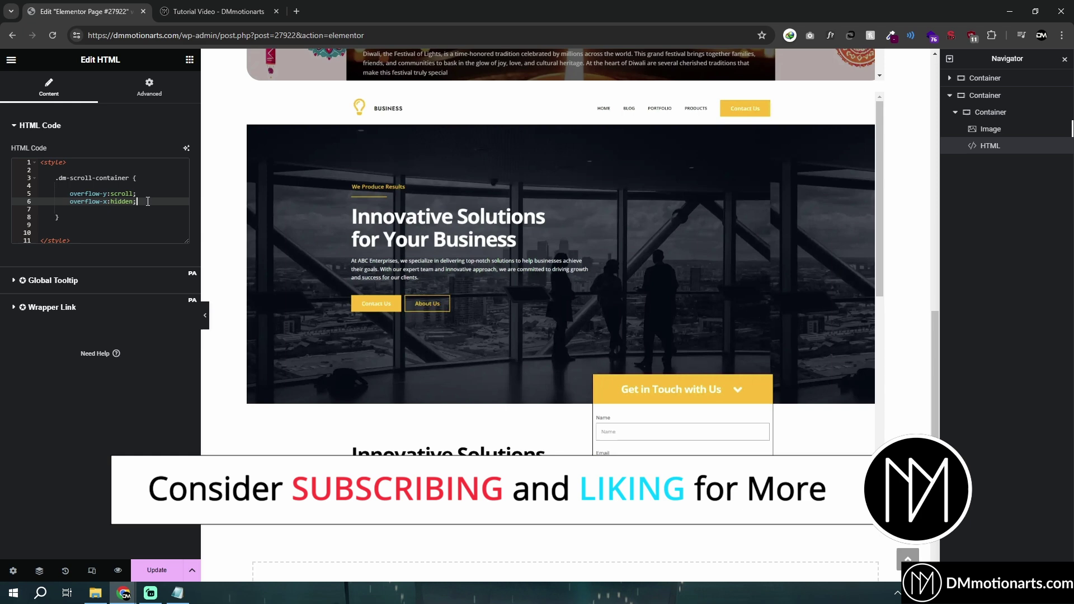
click(115, 573)
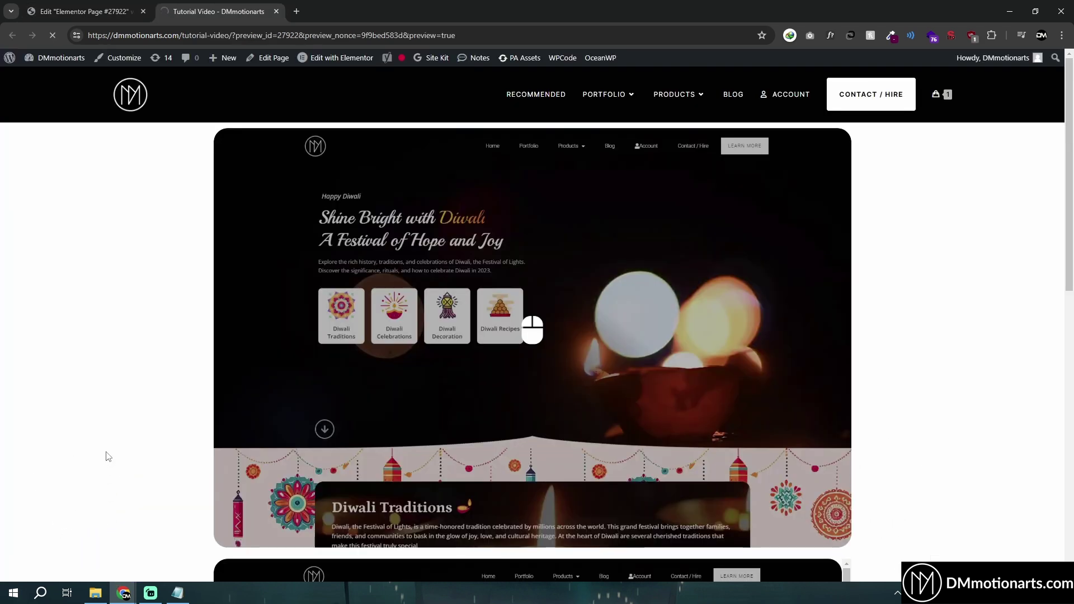
scroll(111, 423, down, 15)
scroll(129, 415, up, 3)
scroll(615, 370, down, 8)
scroll(549, 389, up, 3)
scroll(548, 388, up, 5)
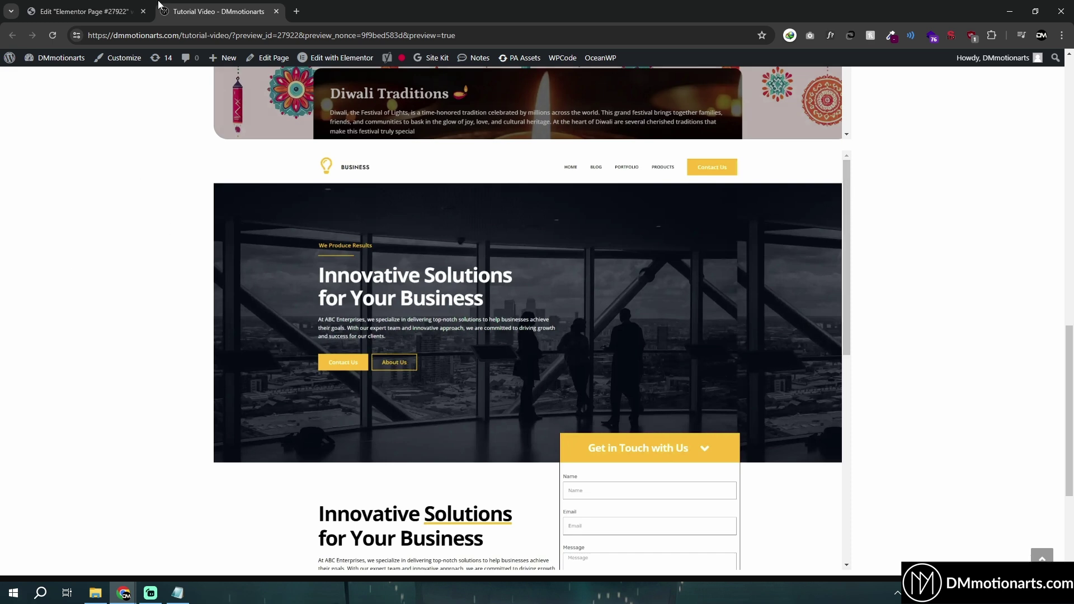
Return to the editor and review the dm-scroll-container selector in the HTML code
click(91, 13)
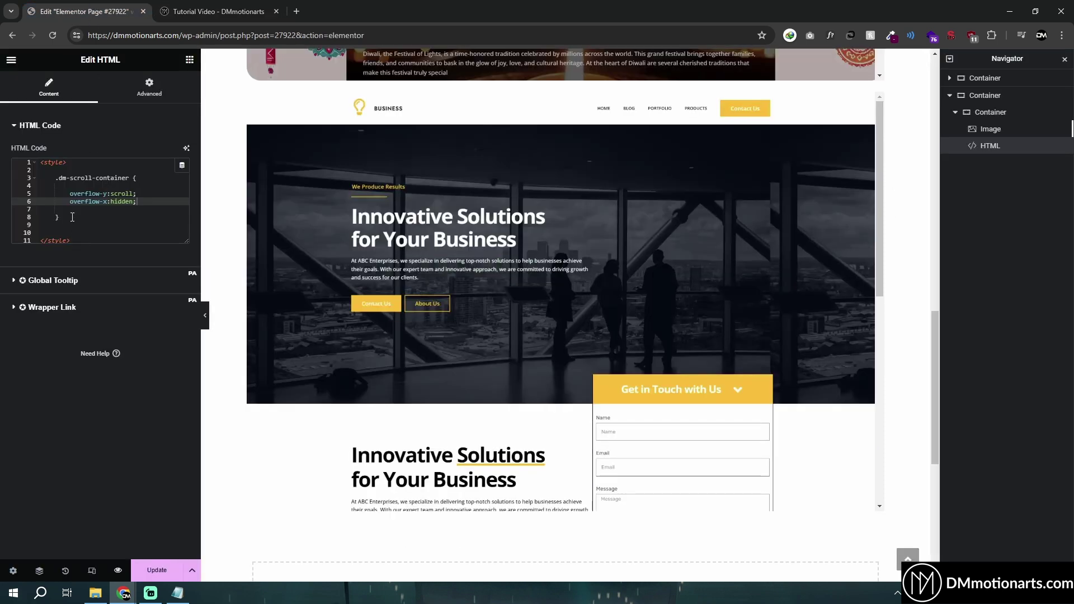
drag(60, 178, 129, 178)
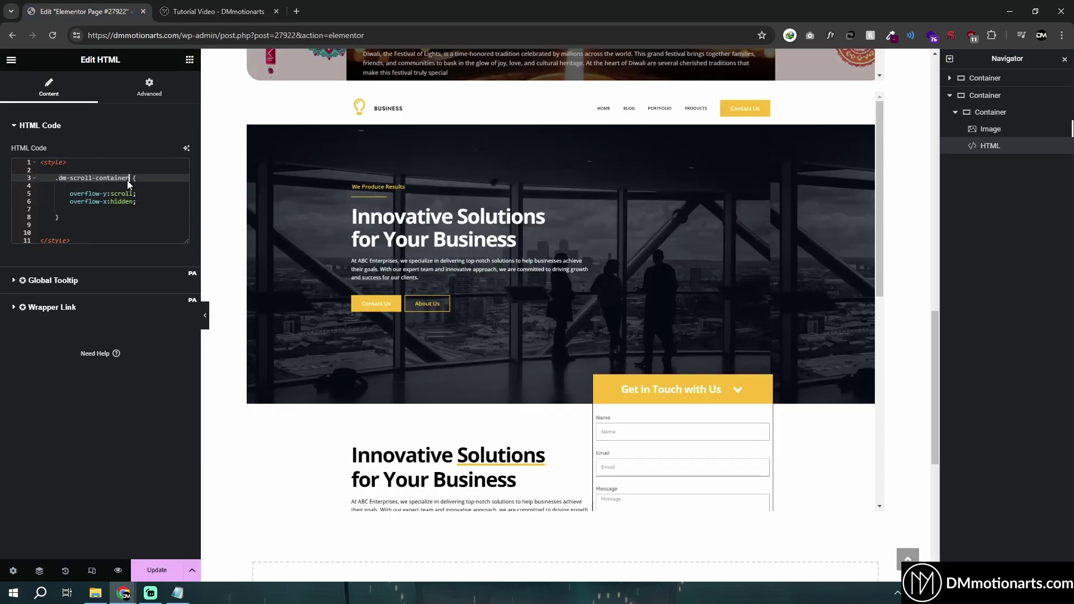
click(129, 179)
click(140, 202)
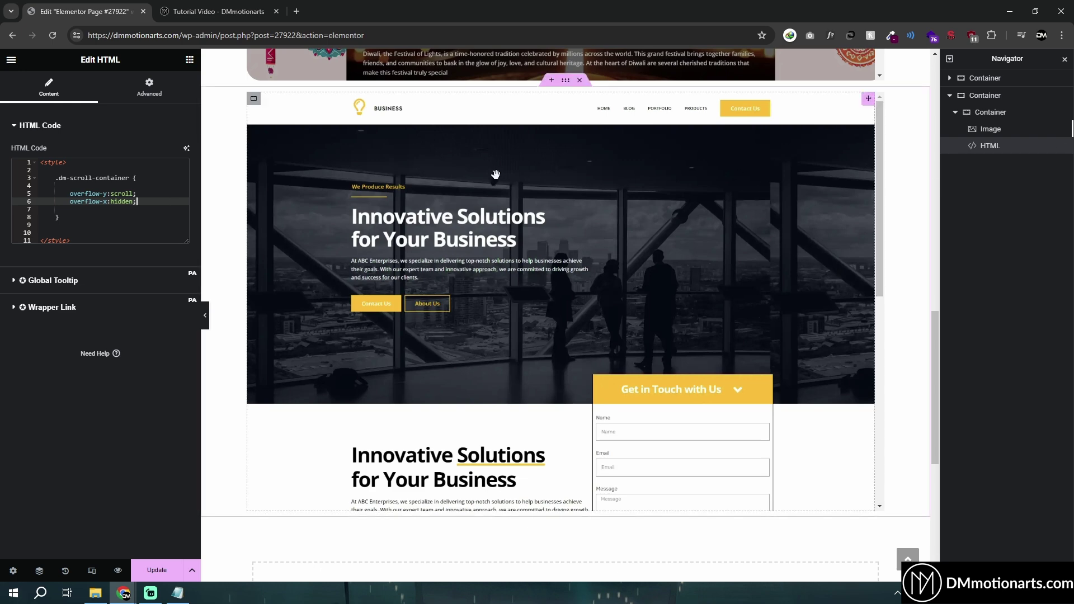
Give the scroll container a solid 1 px border in a light grey colour
click(254, 99)
click(68, 82)
click(32, 246)
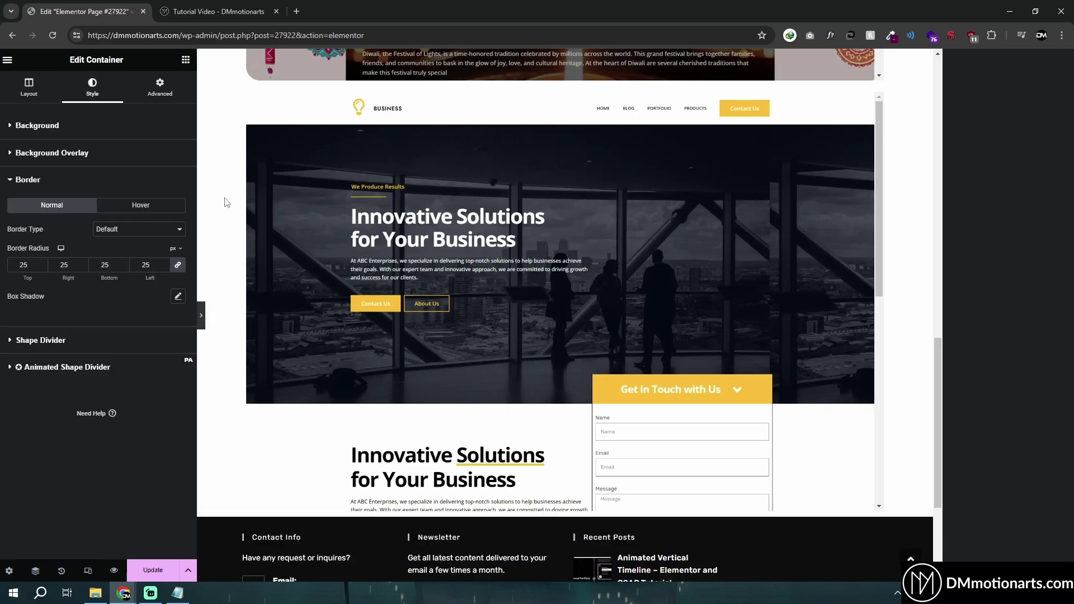
click(148, 232)
click(142, 255)
text(1)
click(182, 296)
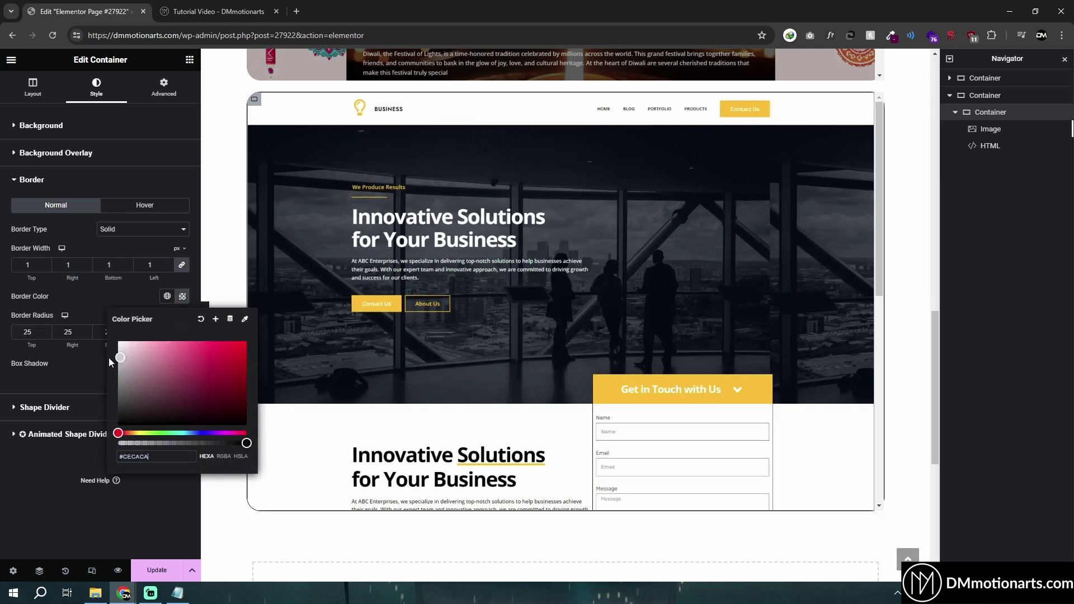
click(3, 379)
click(206, 312)
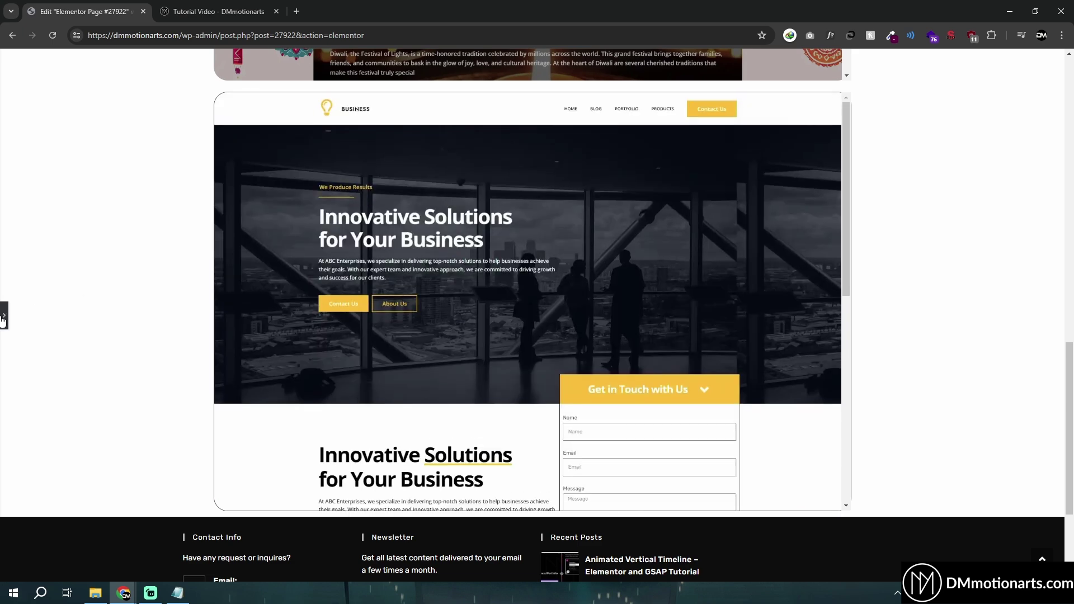
click(3, 316)
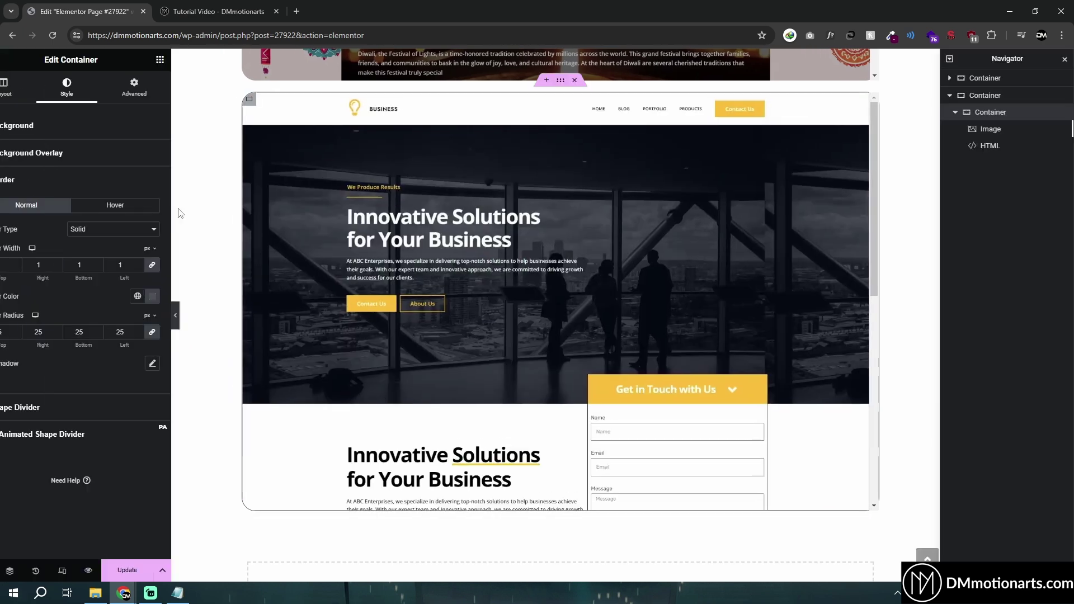
scroll(207, 184, up, 4)
scroll(338, 263, down, 4)
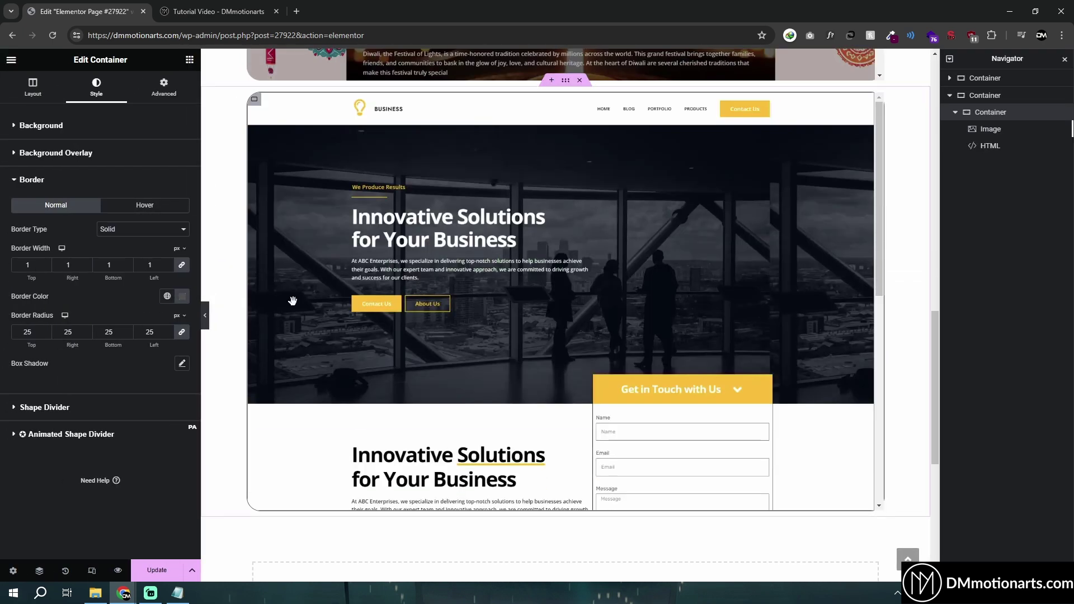
scroll(581, 222, up, 7)
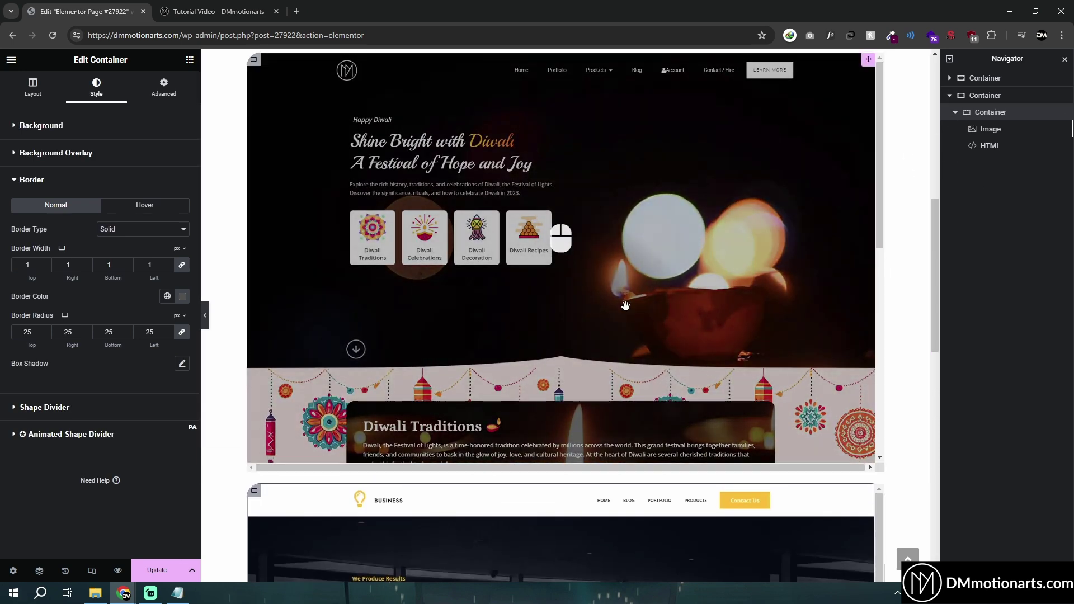
scroll(560, 241, down, 10)
scroll(223, 256, down, 3)
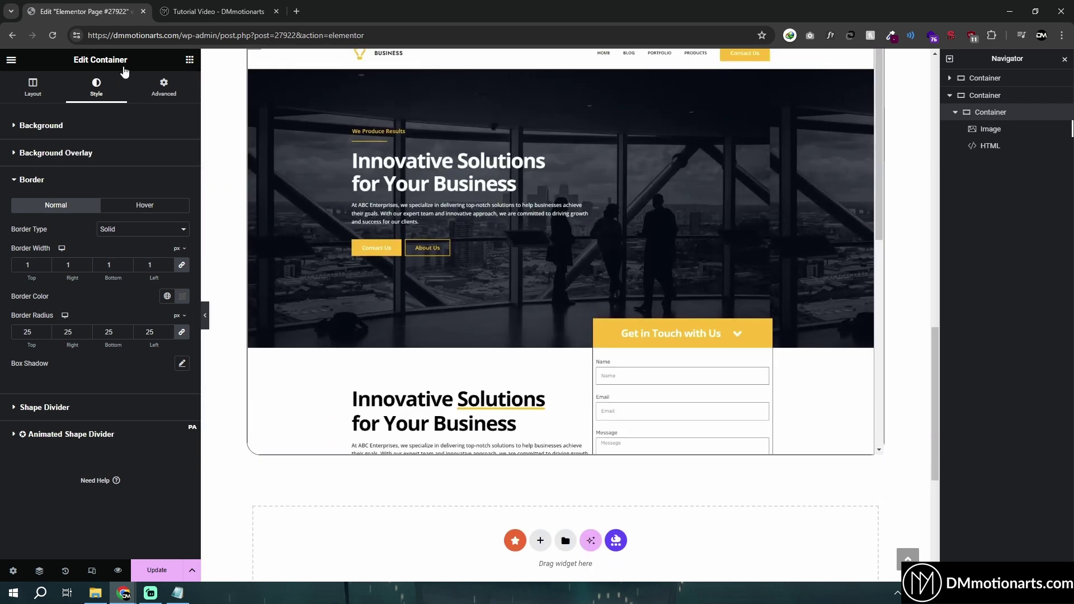
Add an Icon widget above the HTML widget and set its icon to Street View
click(184, 61)
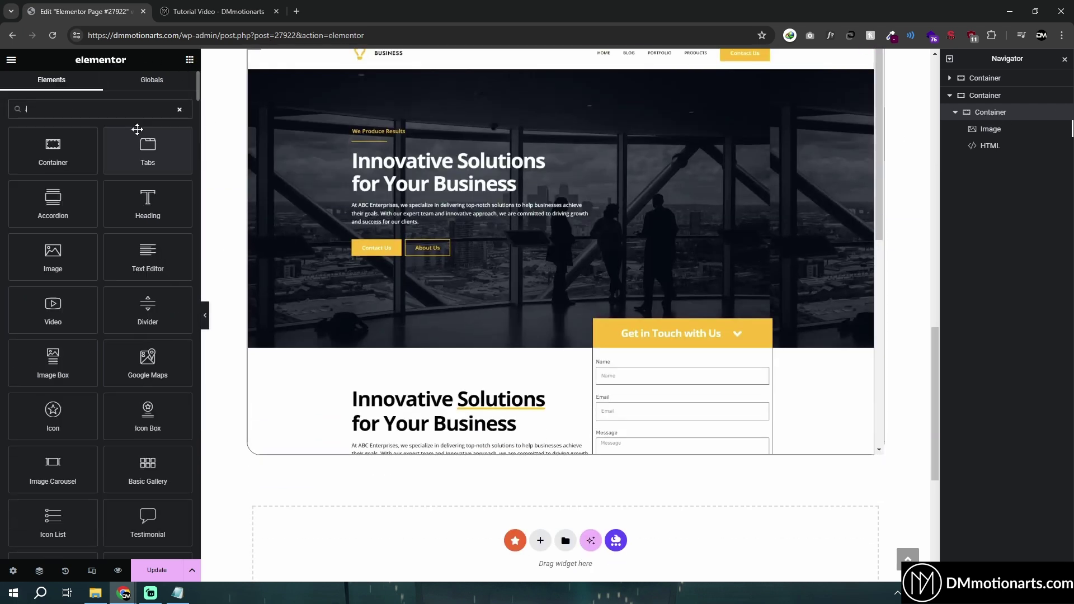
text(icon)
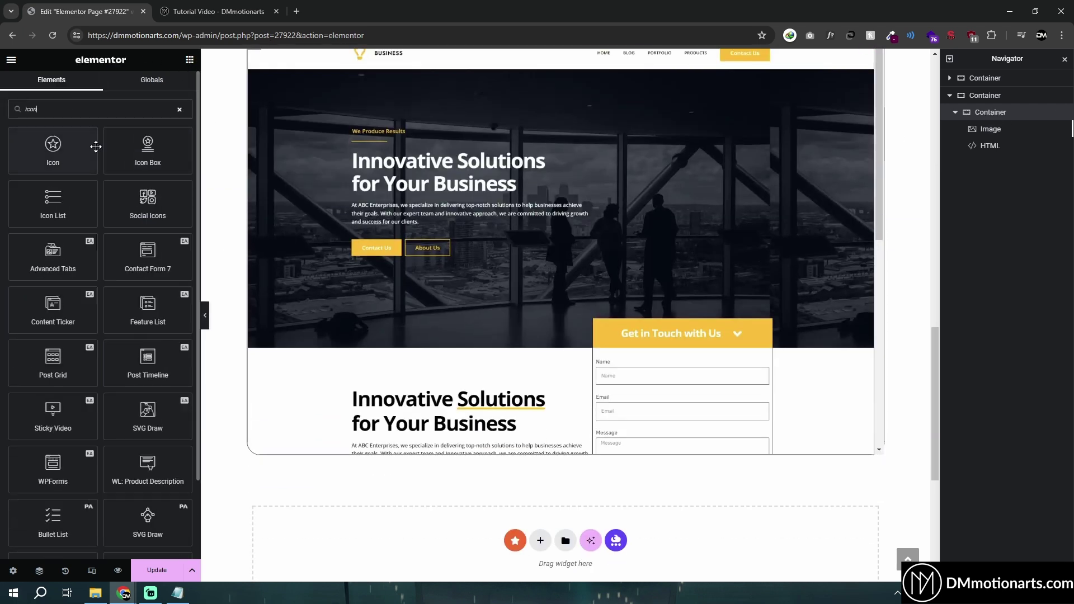
click(56, 148)
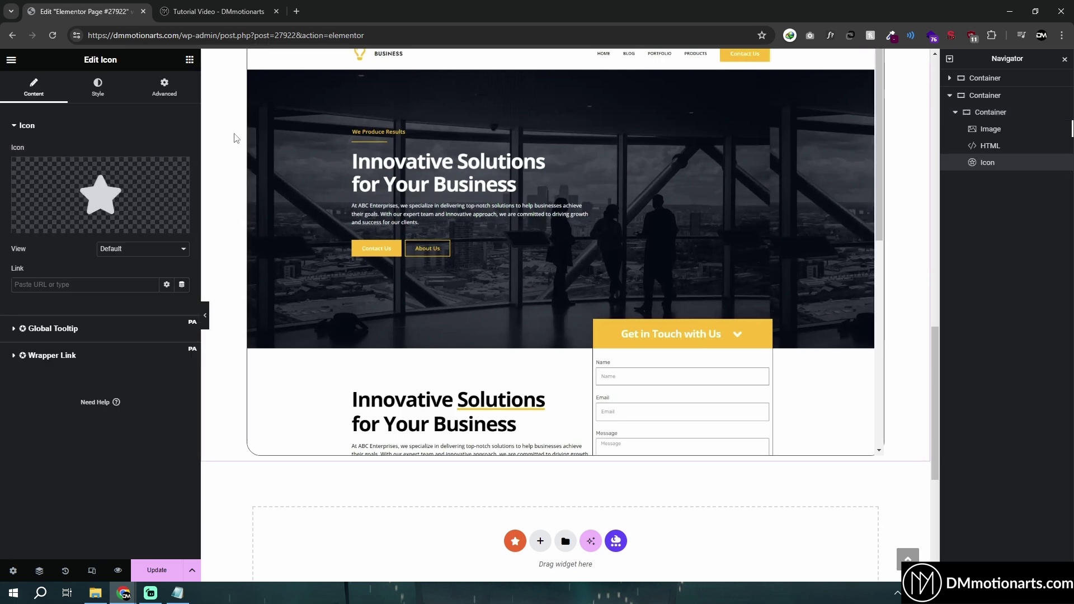
scroll(234, 140, up, 2)
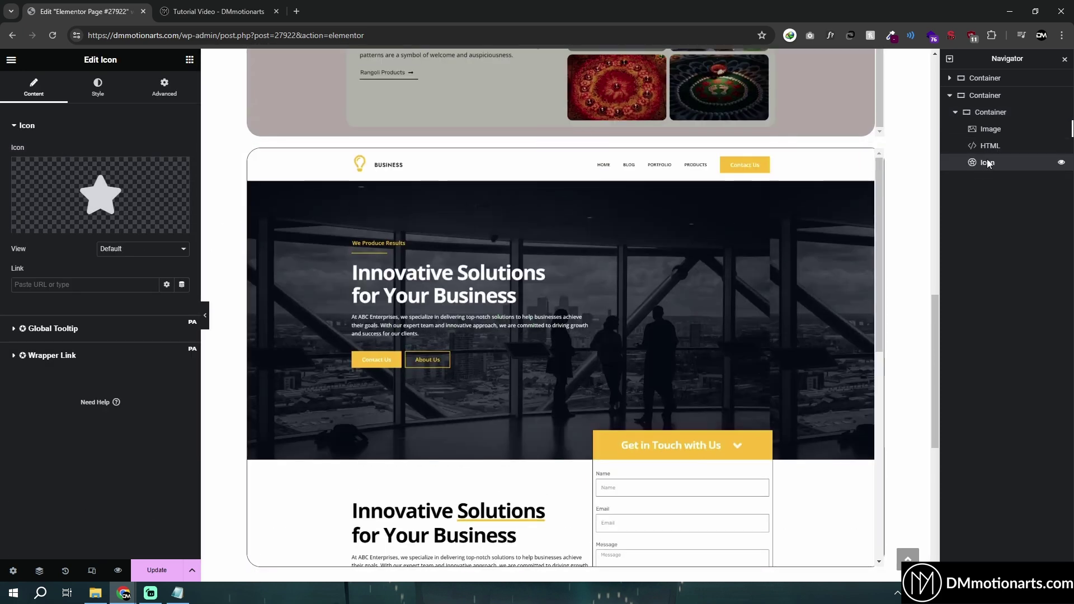
drag(988, 162, 993, 146)
click(56, 225)
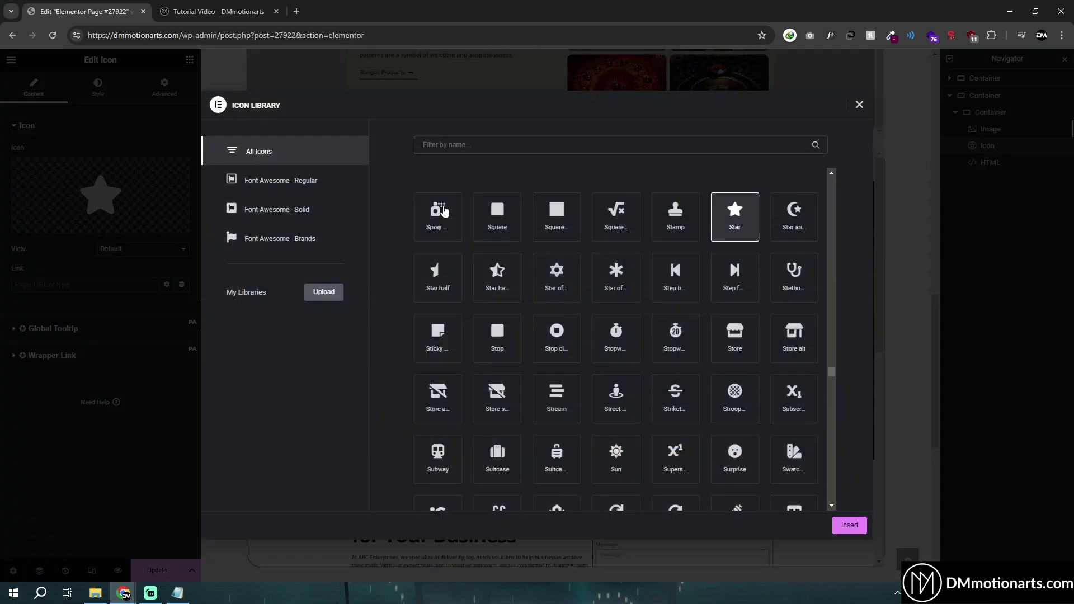
click(635, 414)
click(850, 526)
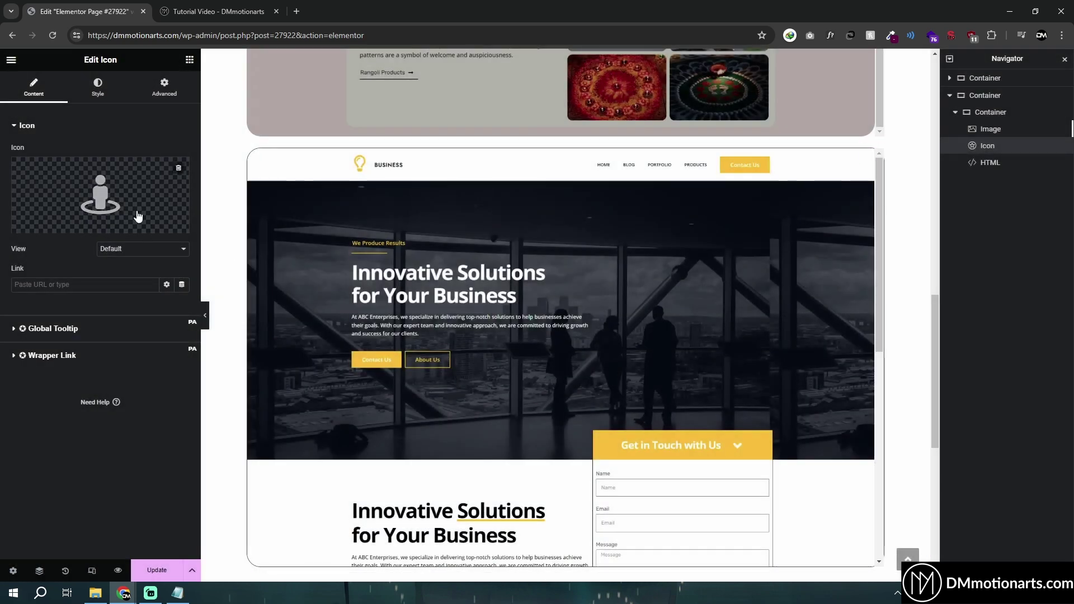
Colour the icon red, give it z-index 3 and align it to the centre
click(98, 88)
click(182, 199)
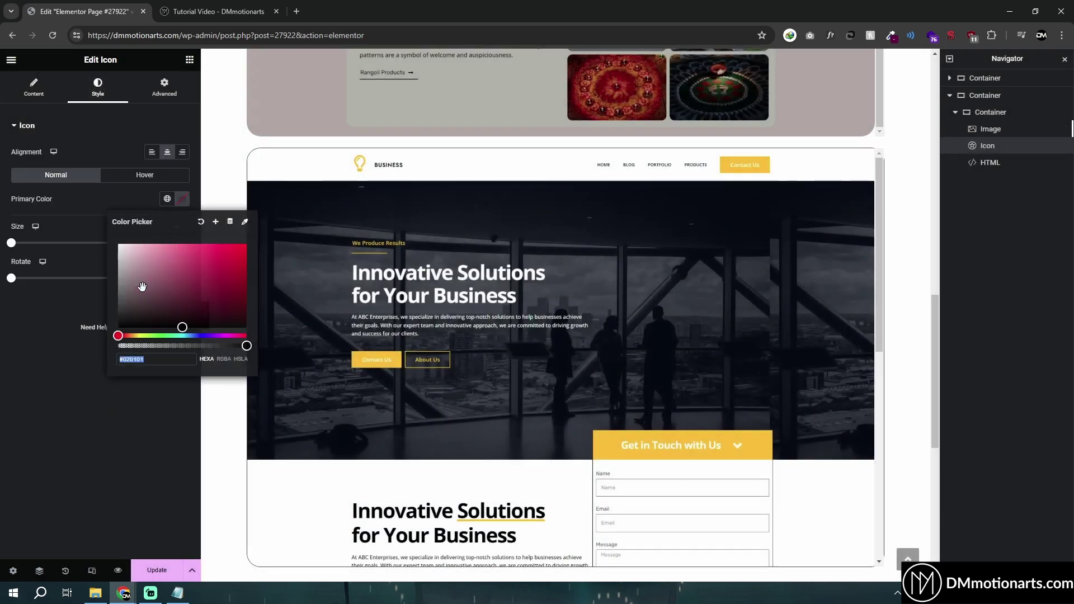
click(164, 87)
click(168, 402)
text(2)
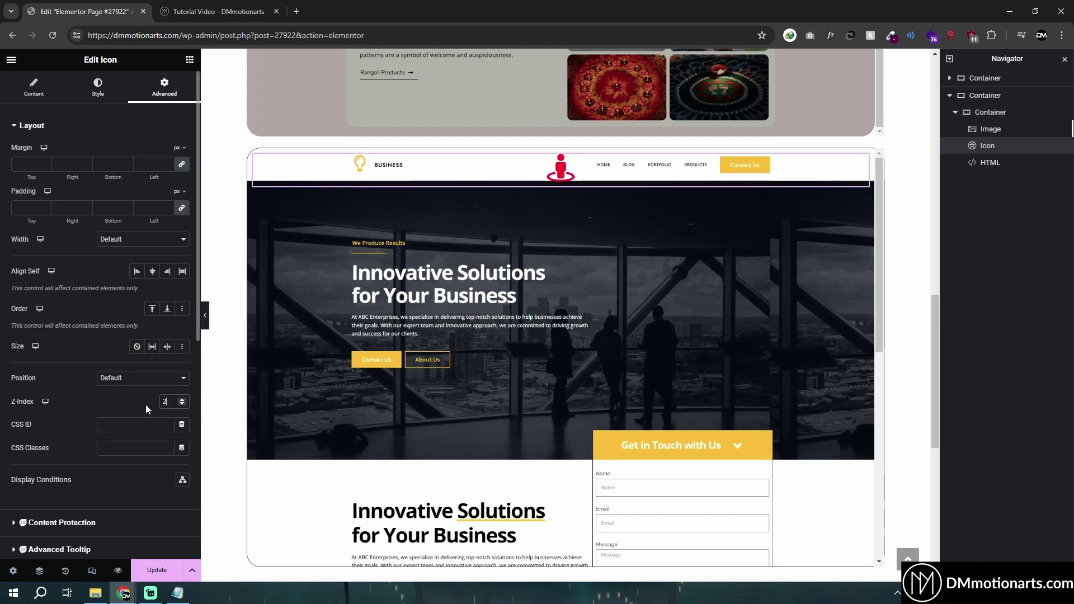
key(Up)
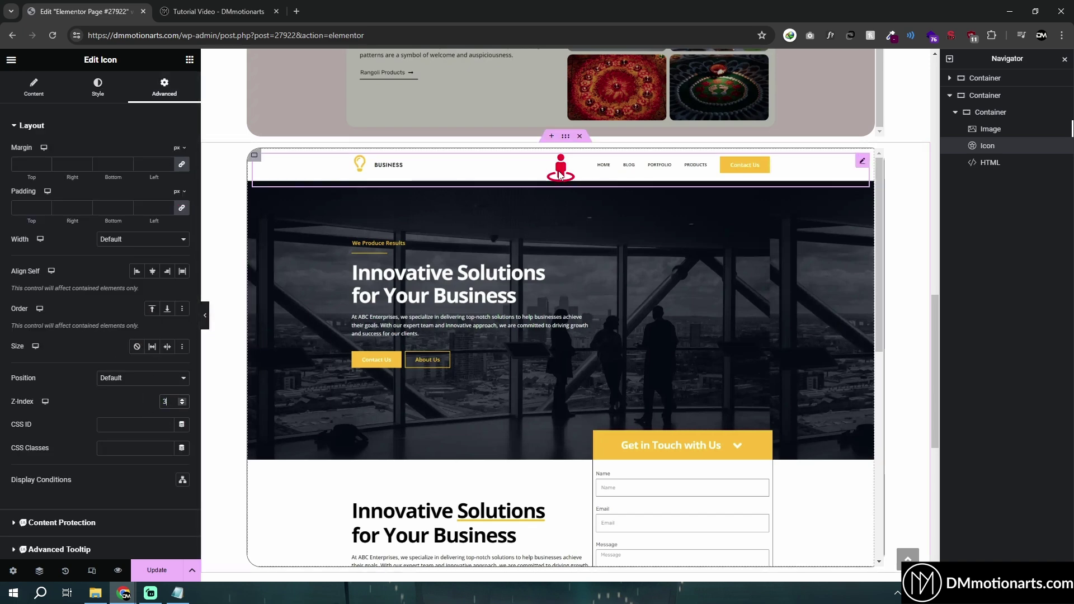
click(11, 59)
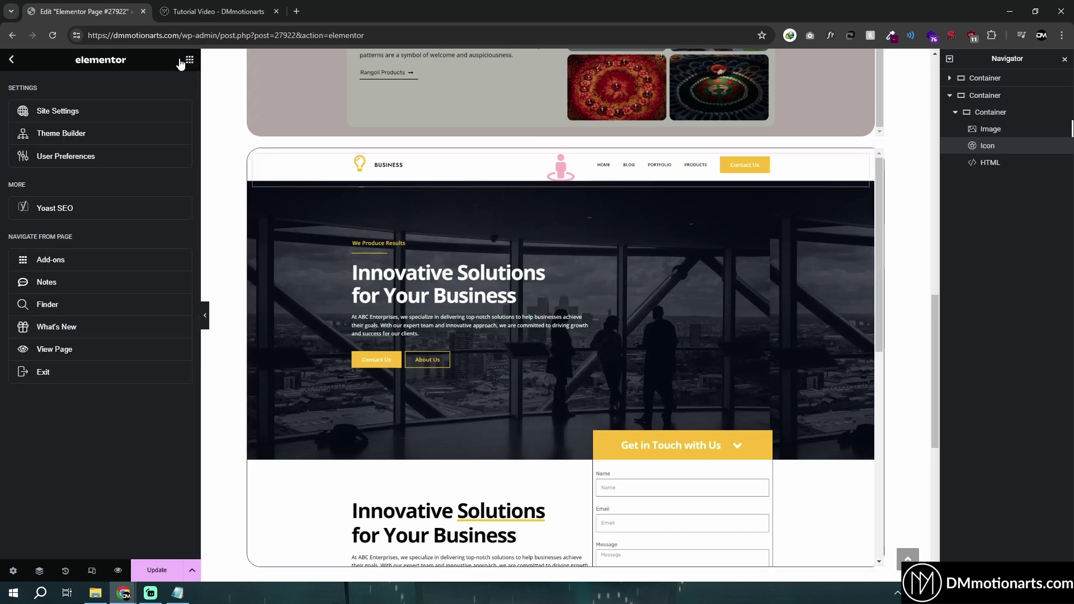
key(Escape)
key(Escape)
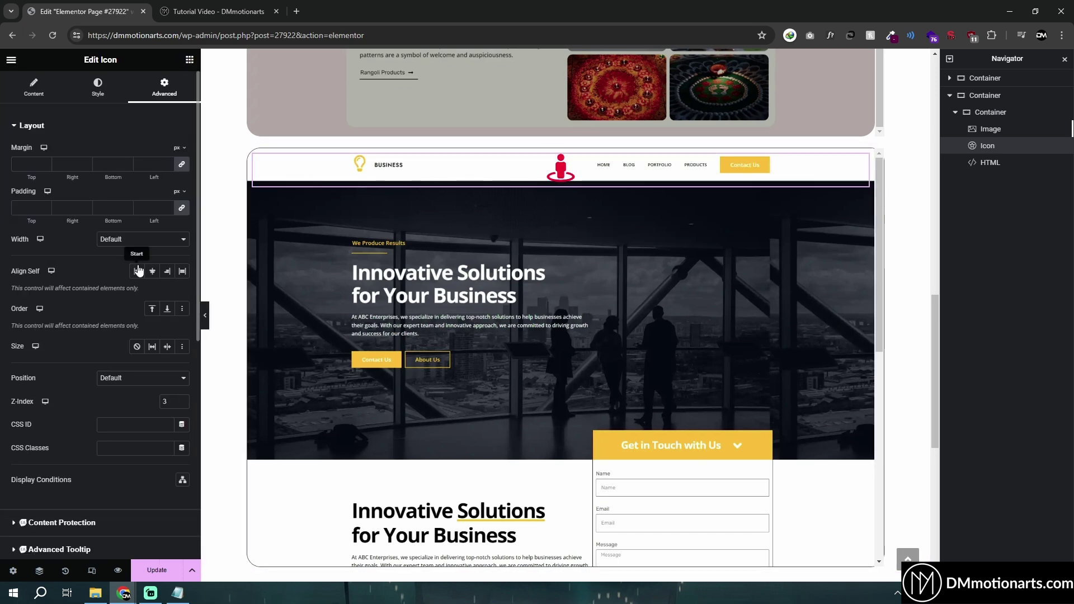
click(153, 271)
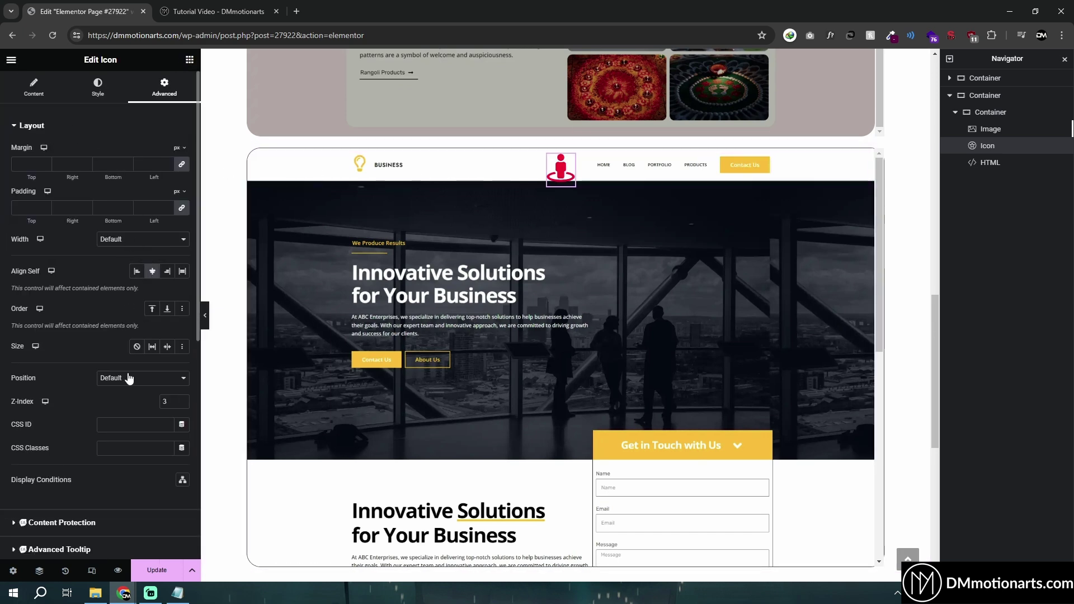
Position the icon absolutely with horizontal and vertical offsets of 50%
click(171, 378)
click(118, 402)
scroll(94, 298, down, 3)
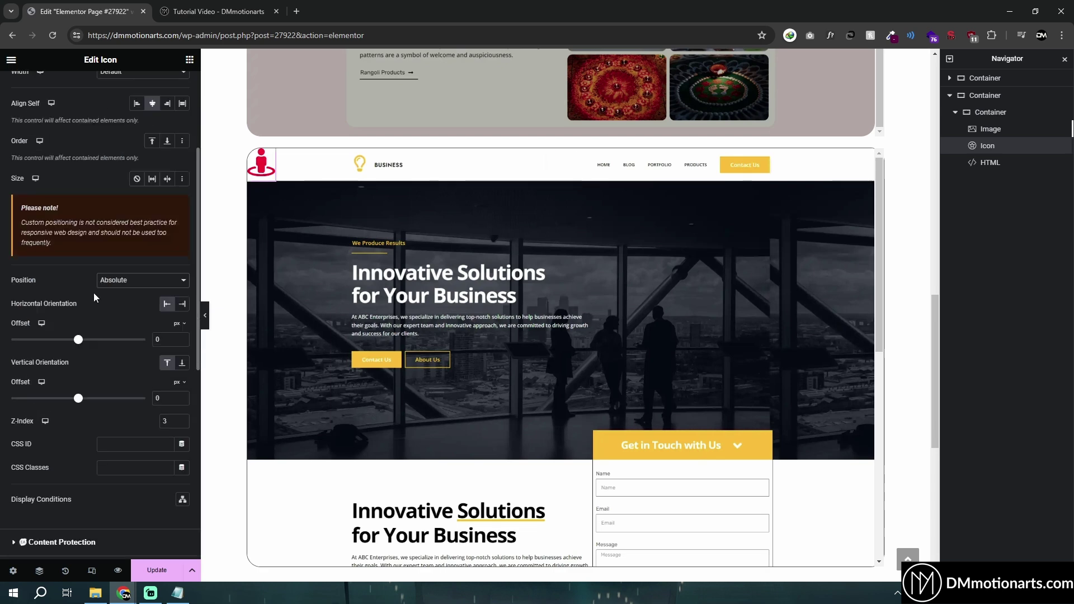
click(178, 323)
click(182, 342)
double_click(158, 343)
text(500)
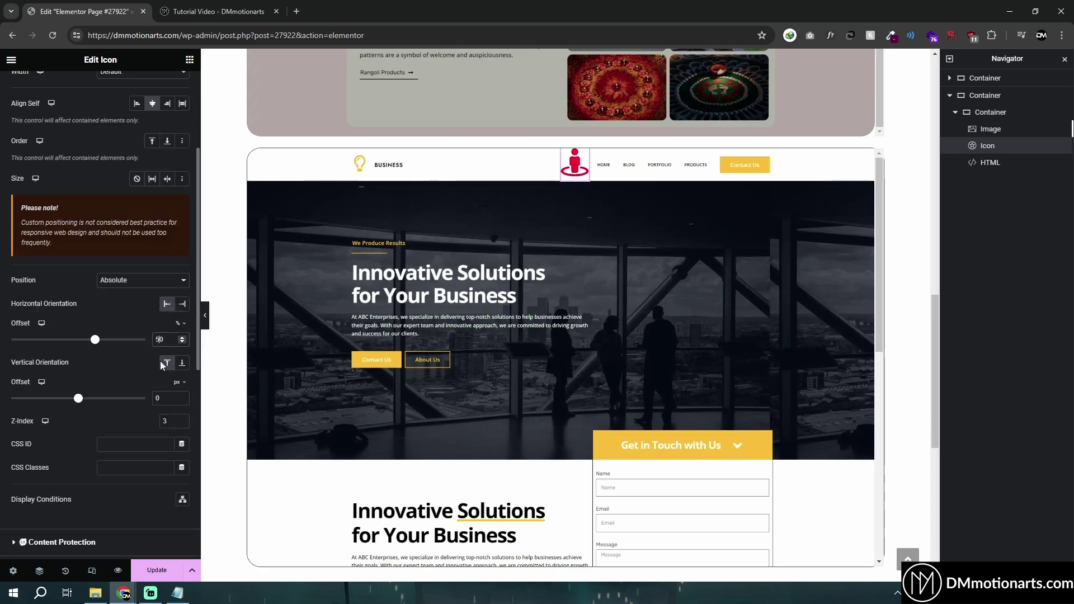
text(50)
click(178, 382)
click(180, 408)
double_click(154, 403)
text(50)
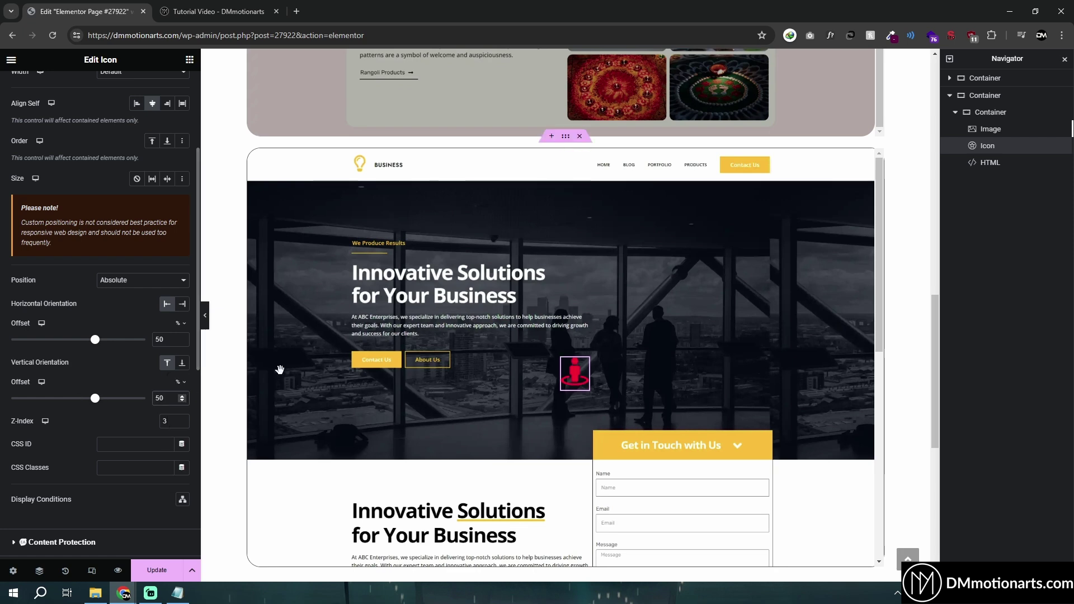
Set the icon's transform Offset X and Offset Y to -50% each
scroll(459, 331, down, 1)
scroll(579, 361, up, 1)
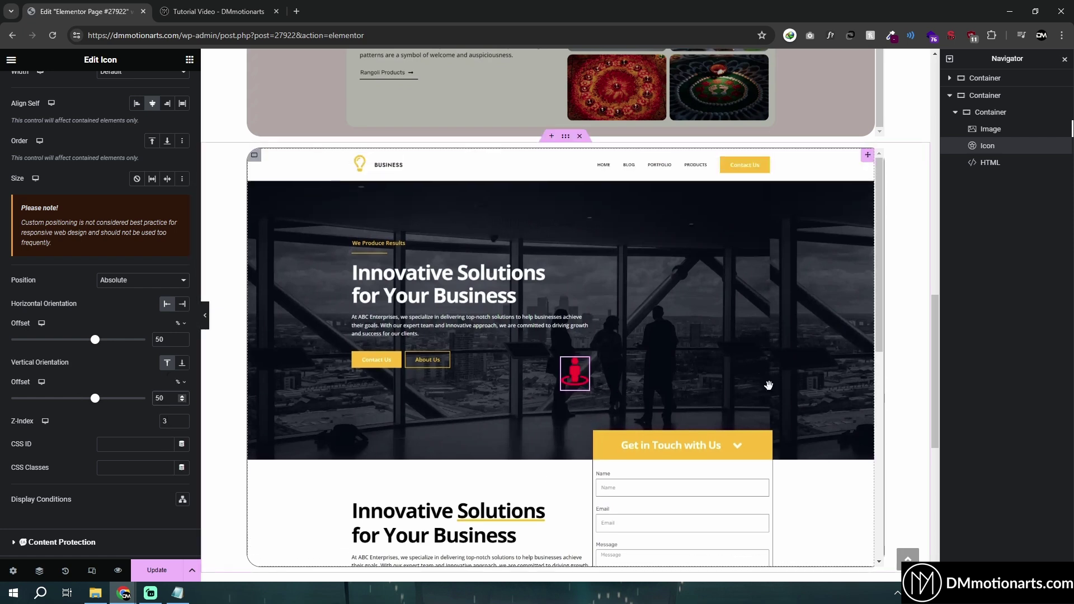
scroll(916, 336, down, 1)
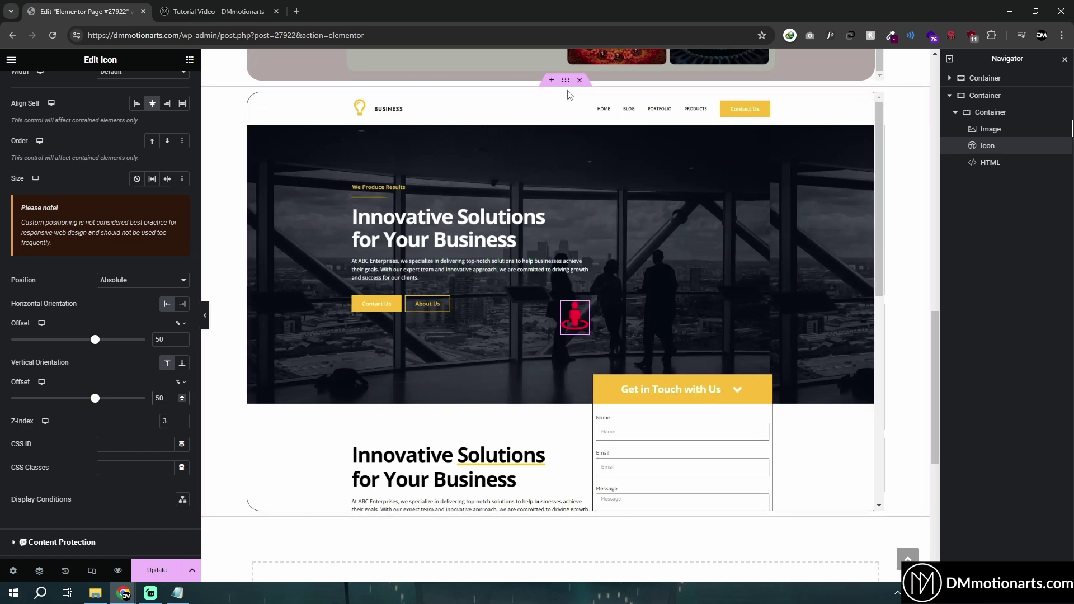
scroll(568, 92, down, 1)
scroll(568, 91, down, 2)
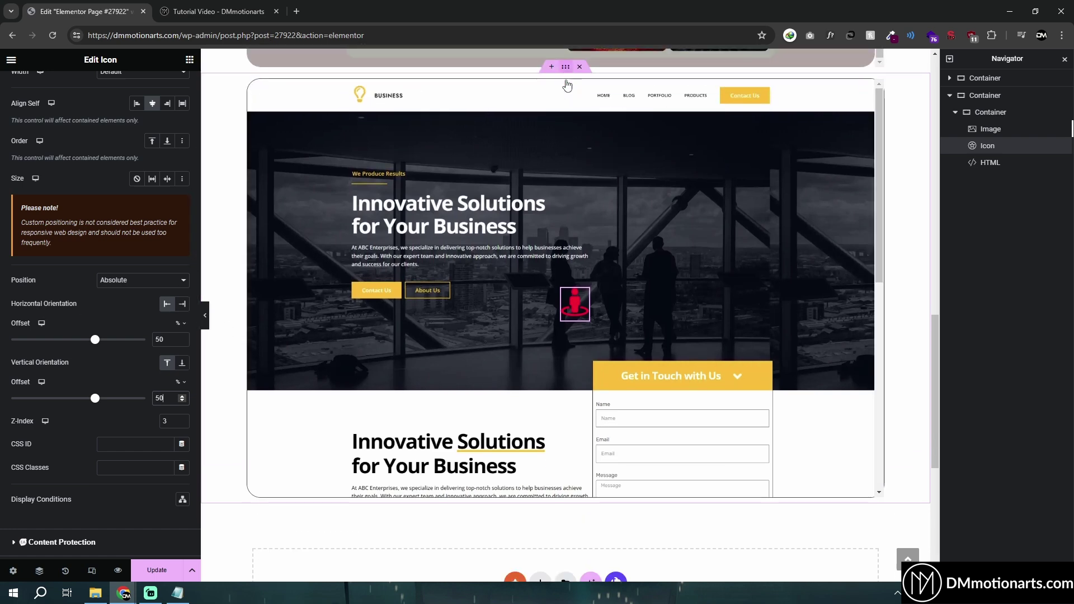
scroll(568, 85, down, 3)
scroll(566, 79, up, 5)
scroll(245, 238, down, 1)
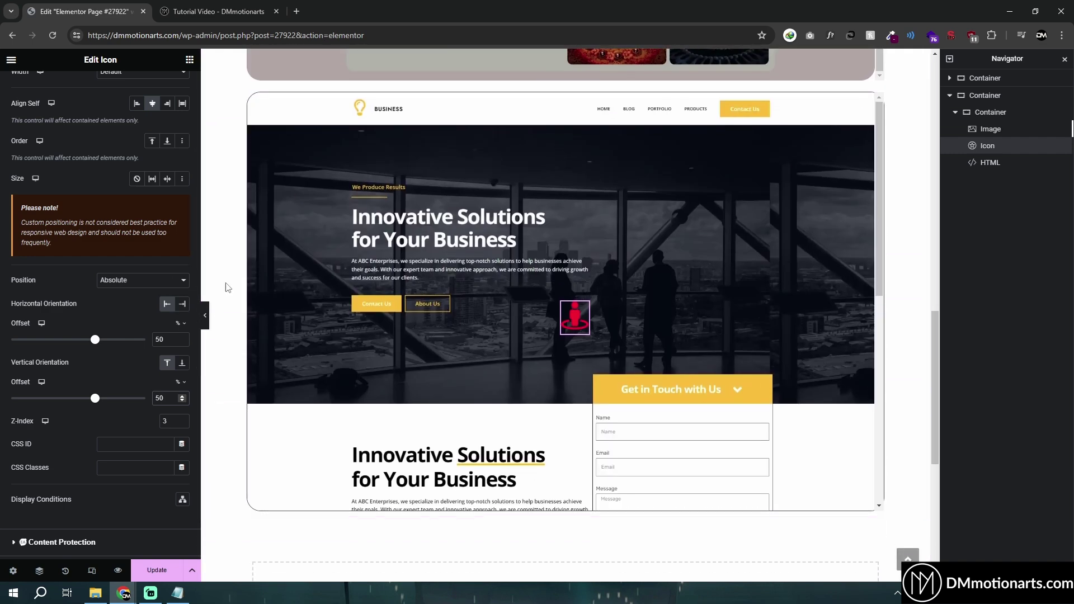
scroll(25, 394, down, 6)
click(14, 395)
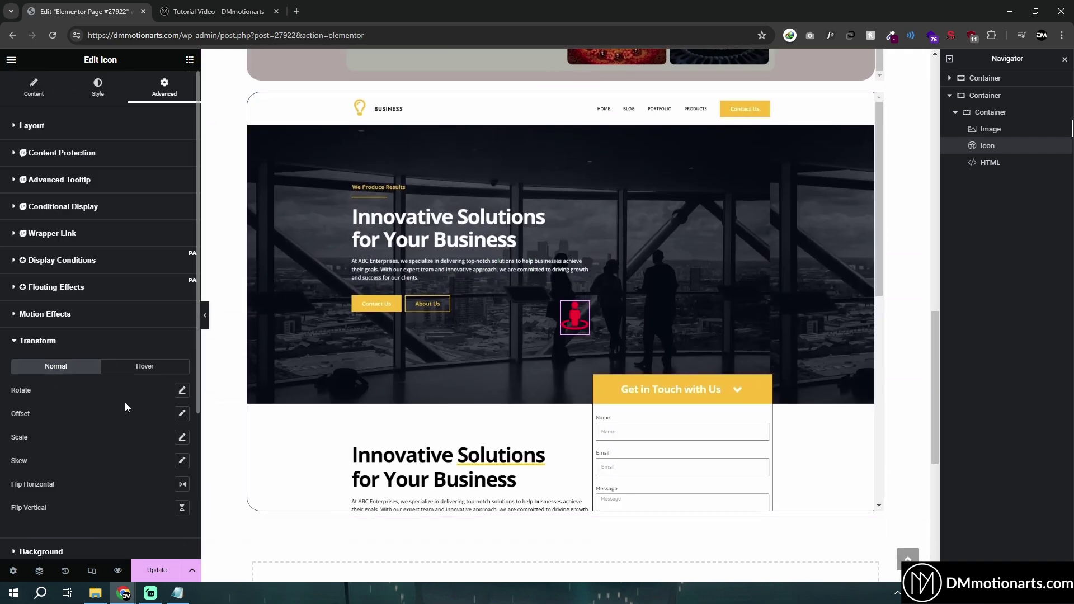
scroll(134, 395, down, 1)
click(182, 357)
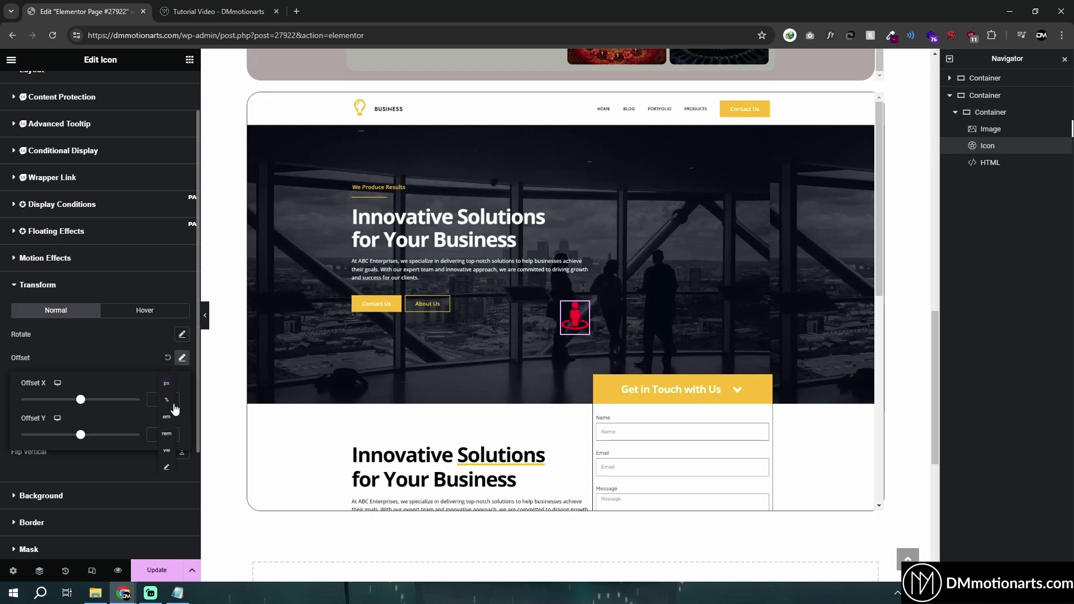
click(154, 401)
text(-50)
click(170, 418)
click(173, 441)
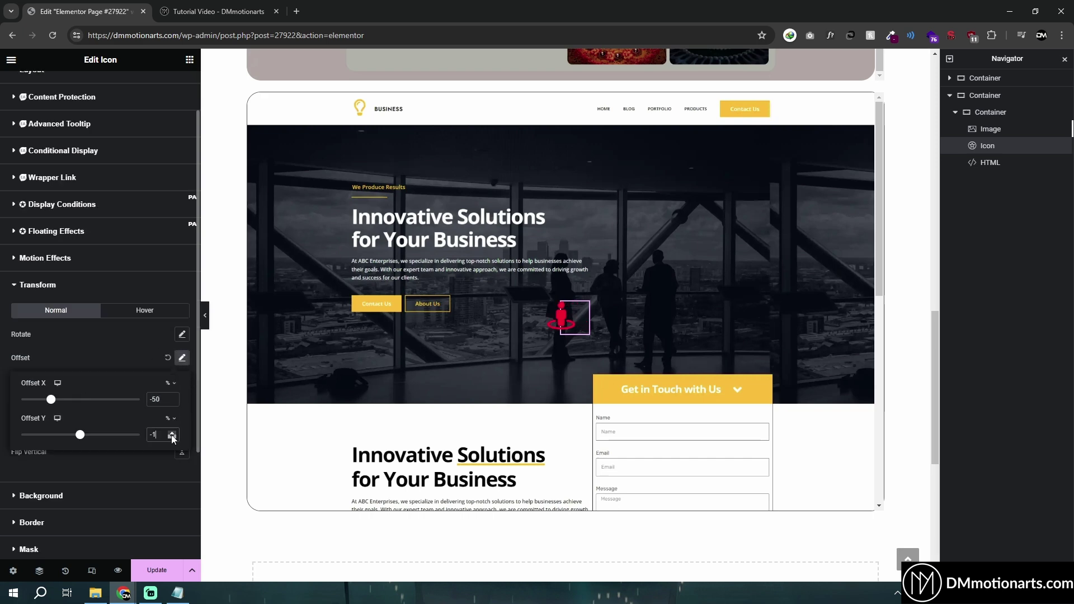
text(-50)
click(156, 357)
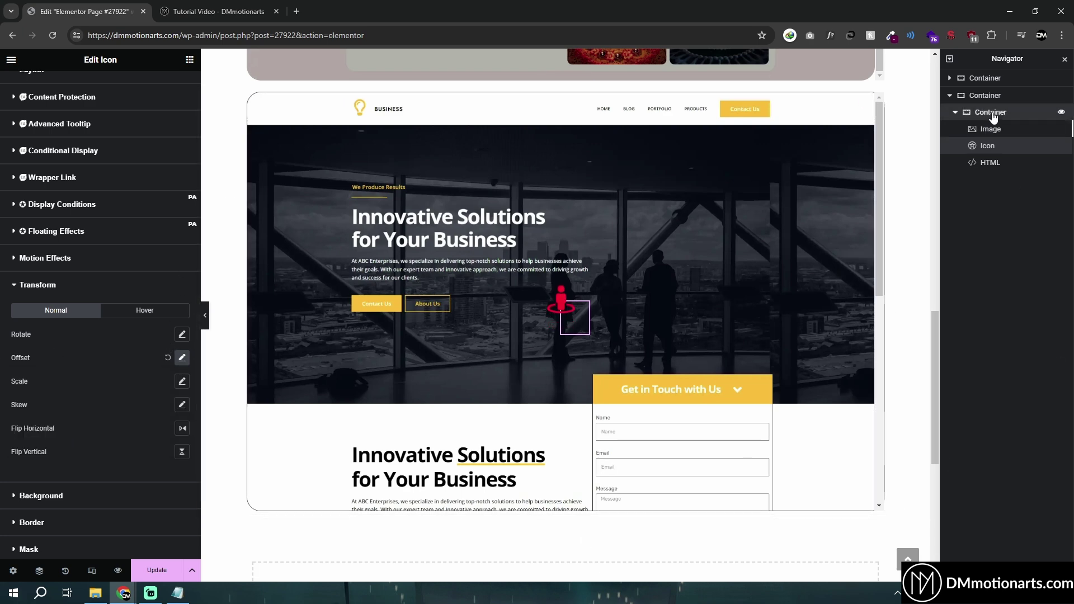
Add the CSS class dm-scroll-icon to the red person icon and confirm the container's dm-scroll-container class
click(1013, 114)
click(204, 314)
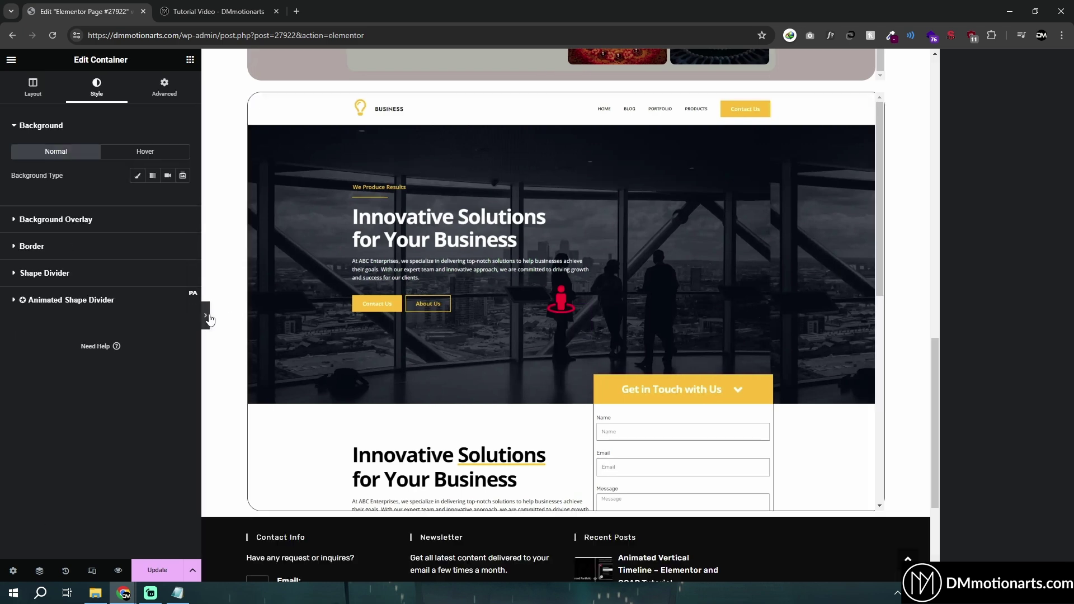
click(3, 316)
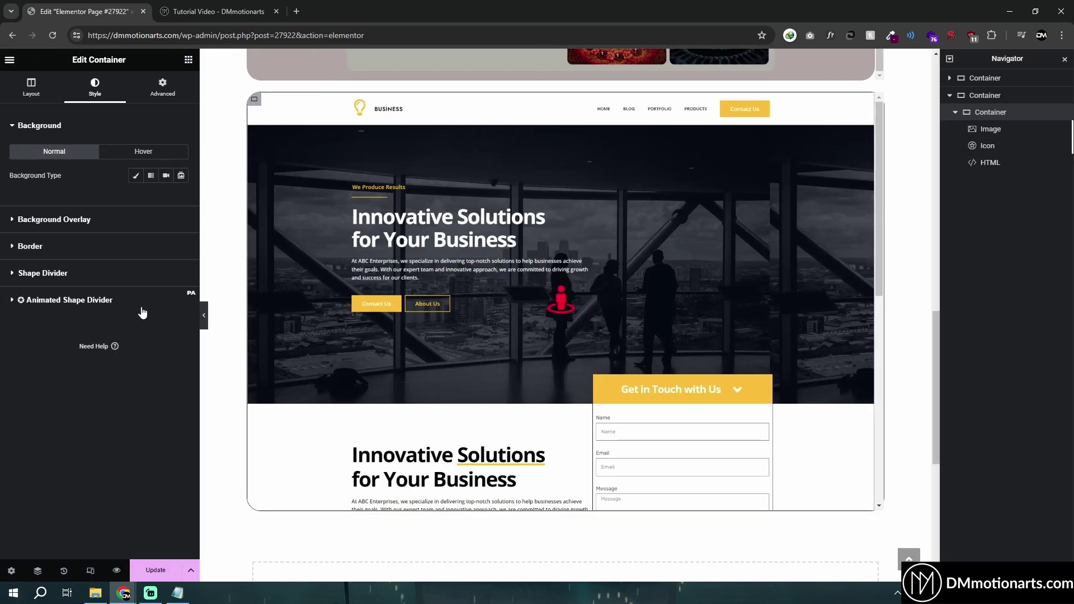
click(562, 301)
scroll(119, 360, down, 4)
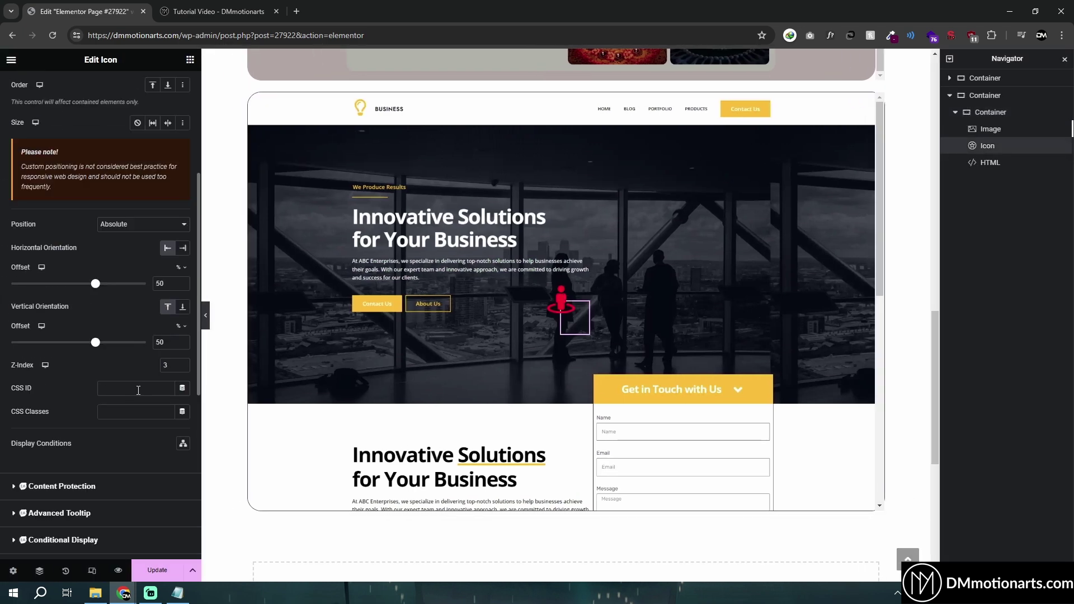
click(141, 413)
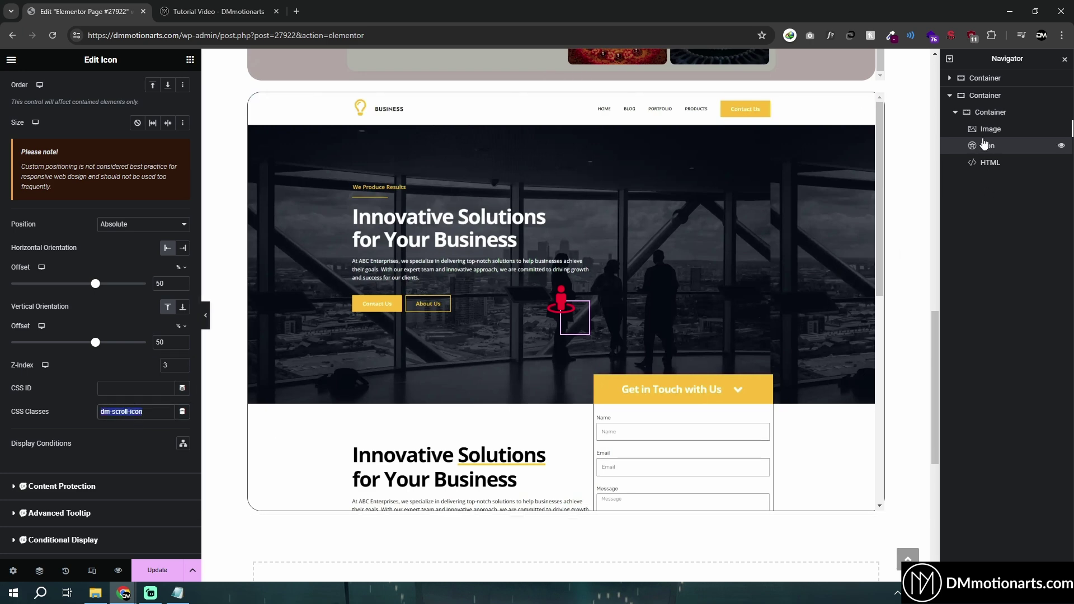
click(991, 112)
click(167, 89)
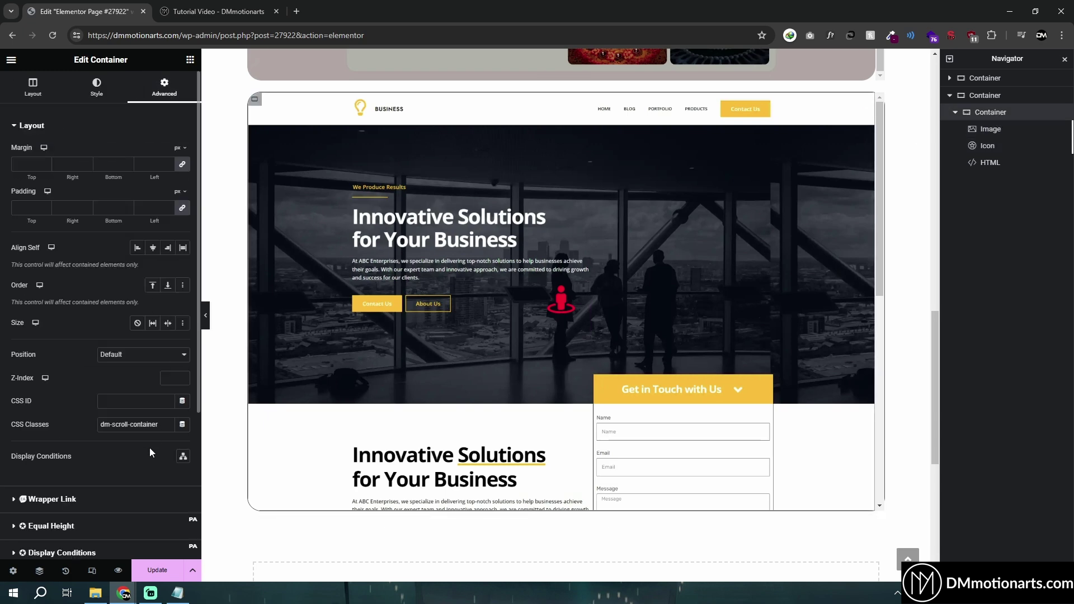
Add a .dm-scroll-container:hover .dm-scroll-icon rule that sets the icon's opacity to 0
click(991, 163)
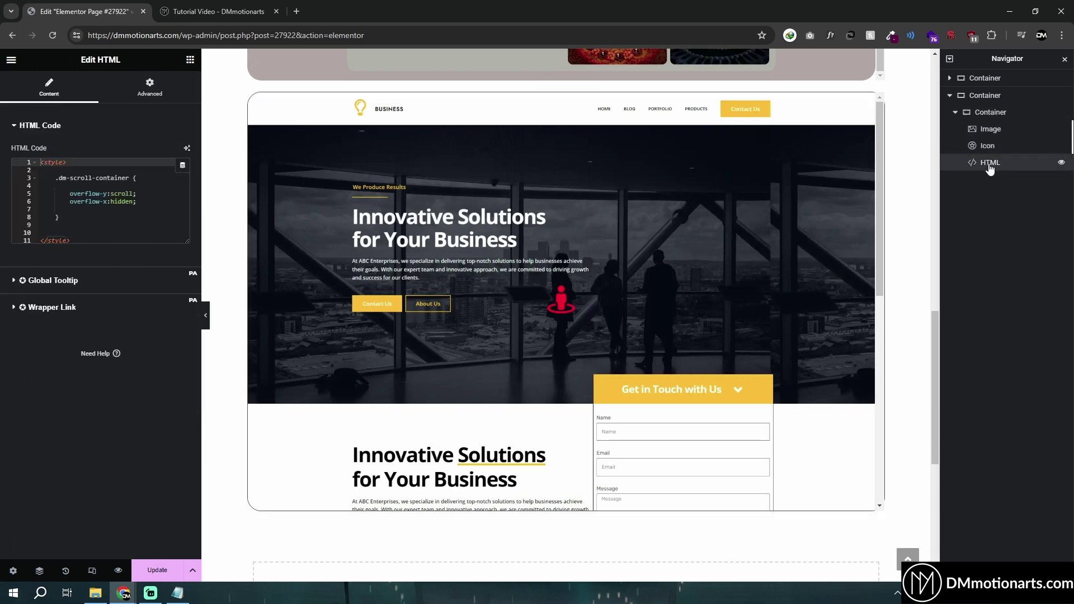
click(108, 222)
key(Return)
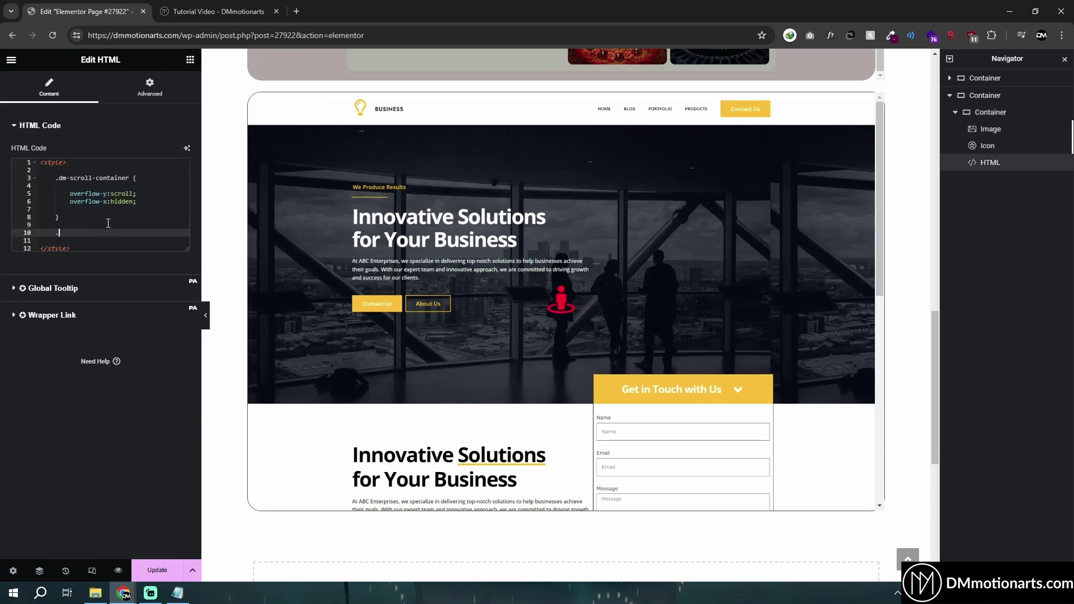
text(.dm-scroll-container:hover .dm-scroll-icon {)
key(Return)
key(Return)
key(Return)
key(Up)
text(o)
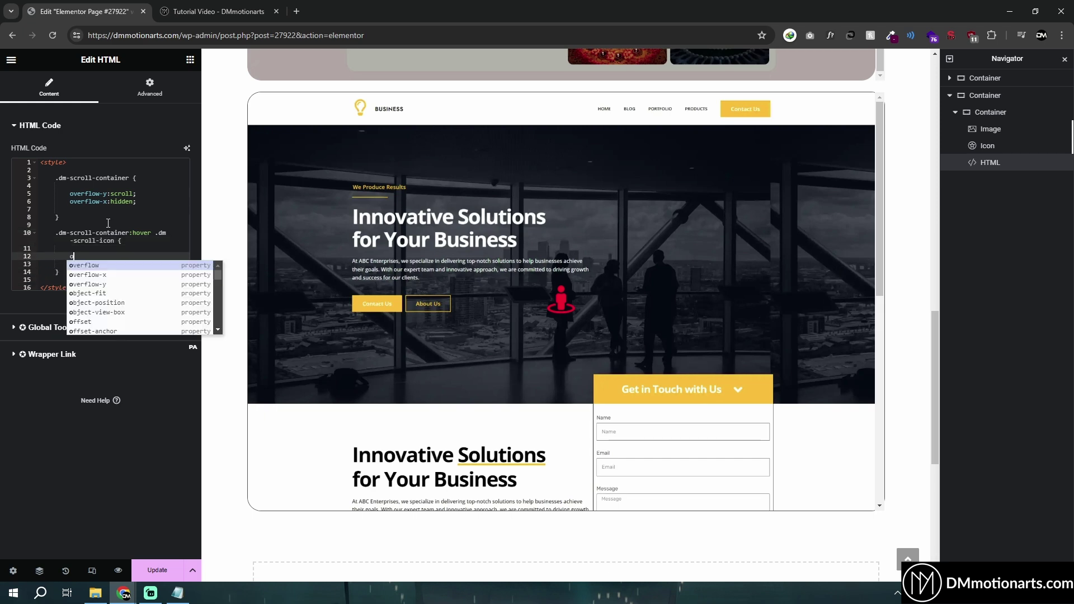
text(pacity: 0;)
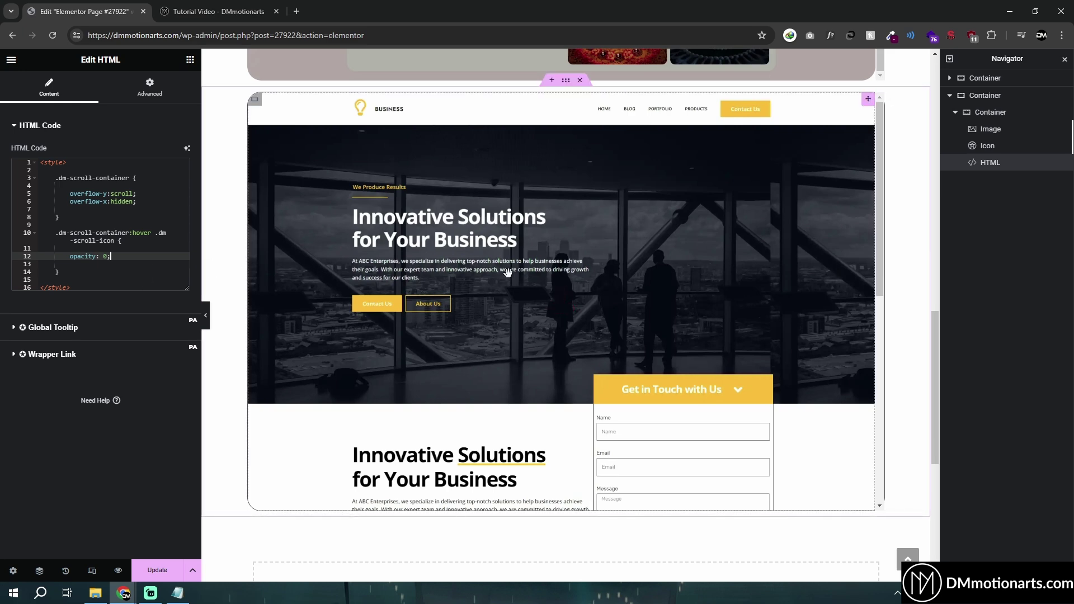
Add a .dm-scroll-icon rule with an opacity transition and preview the hover fade
click(128, 212)
key(Down)
key(Down)
key(Down)
key(Up)
key(Return)
key(Return)
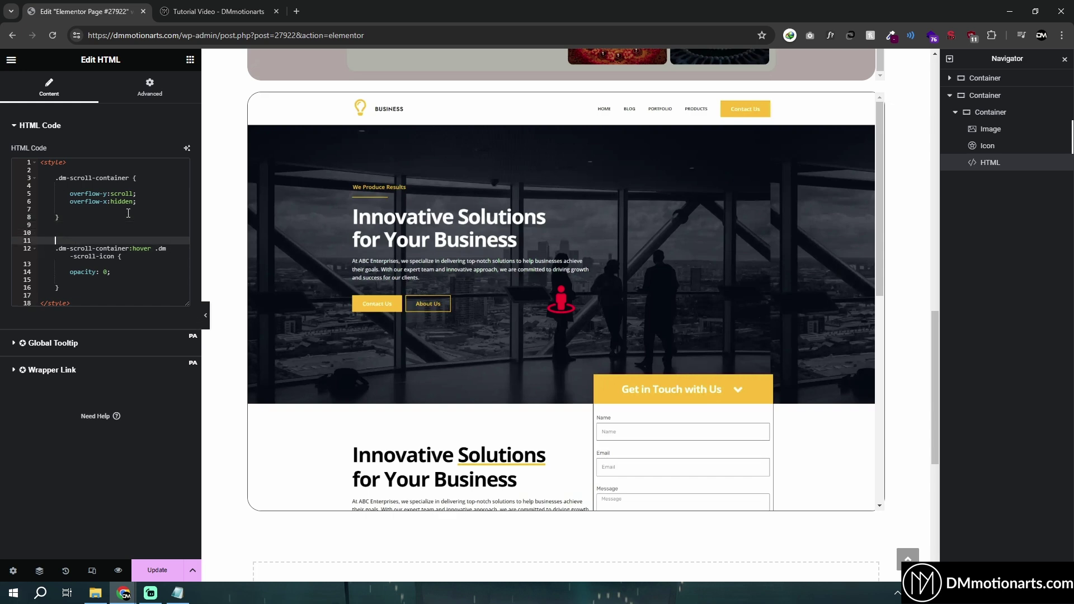
key(Up)
text(.dm-)
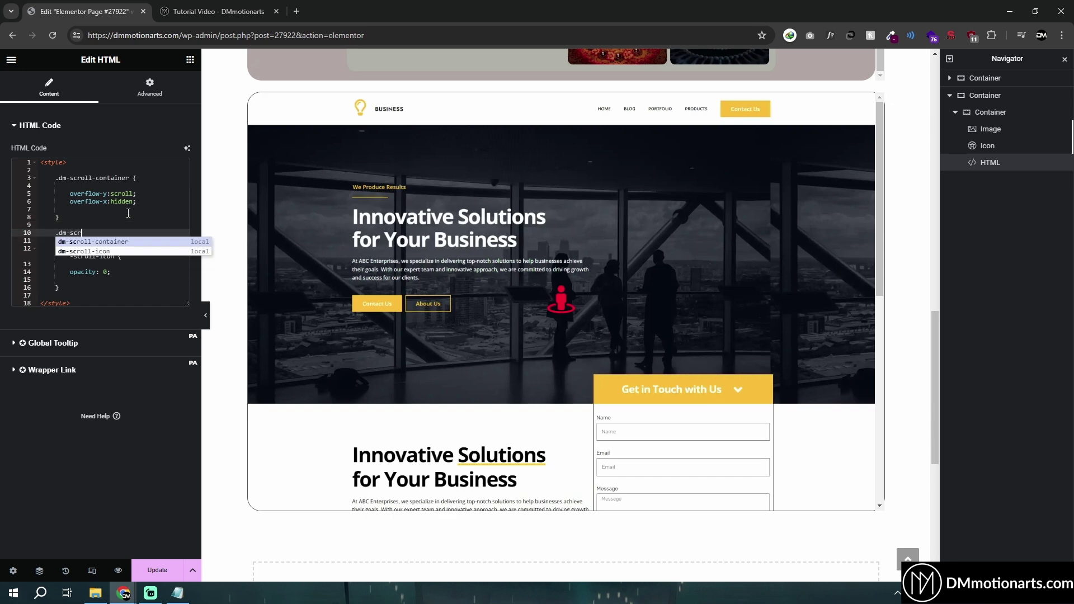
key(Return)
text({)
key(Return)
key(Return)
text(transition: )
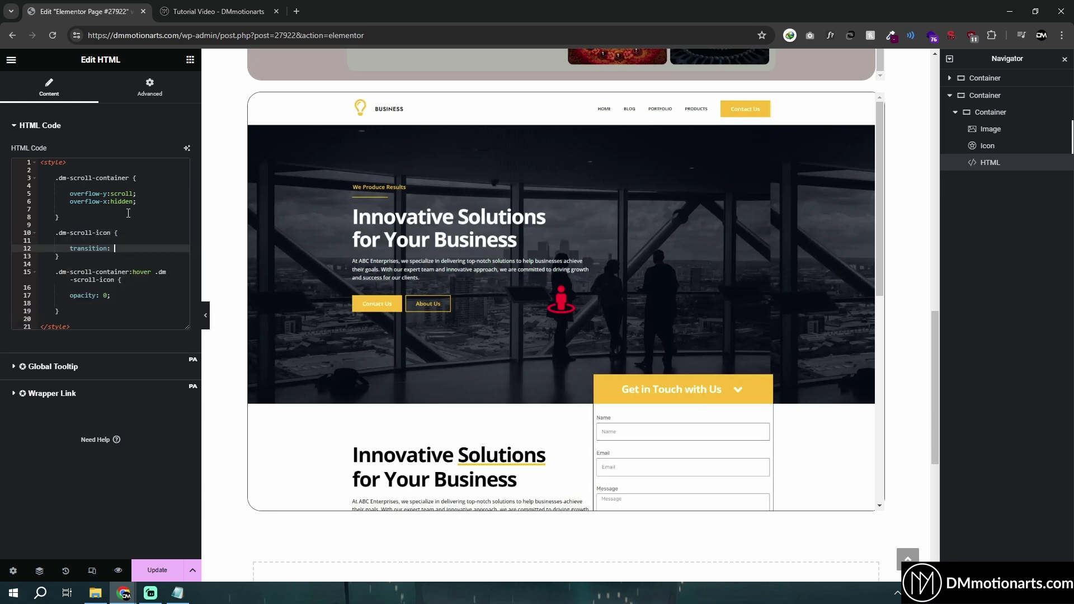
text(opacity 1s;)
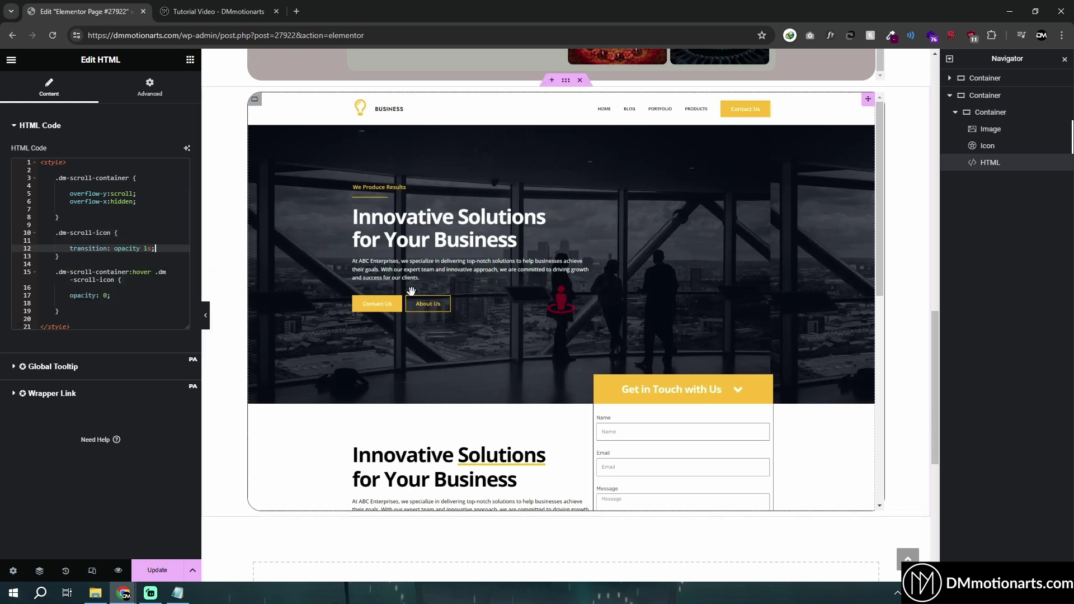
click(561, 302)
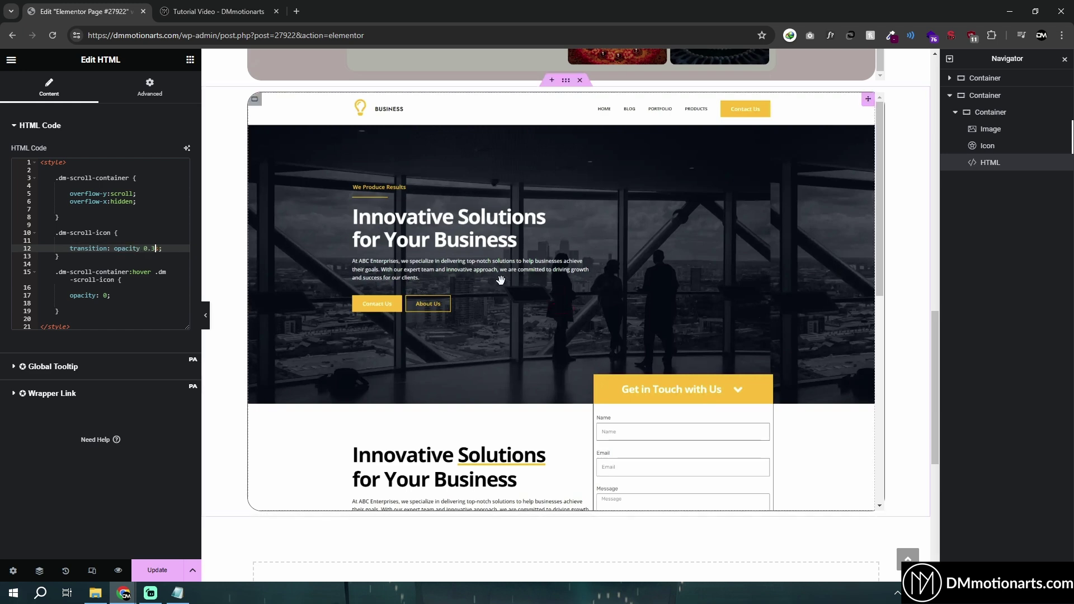
scroll(547, 302, down, 1)
scroll(547, 302, down, 4)
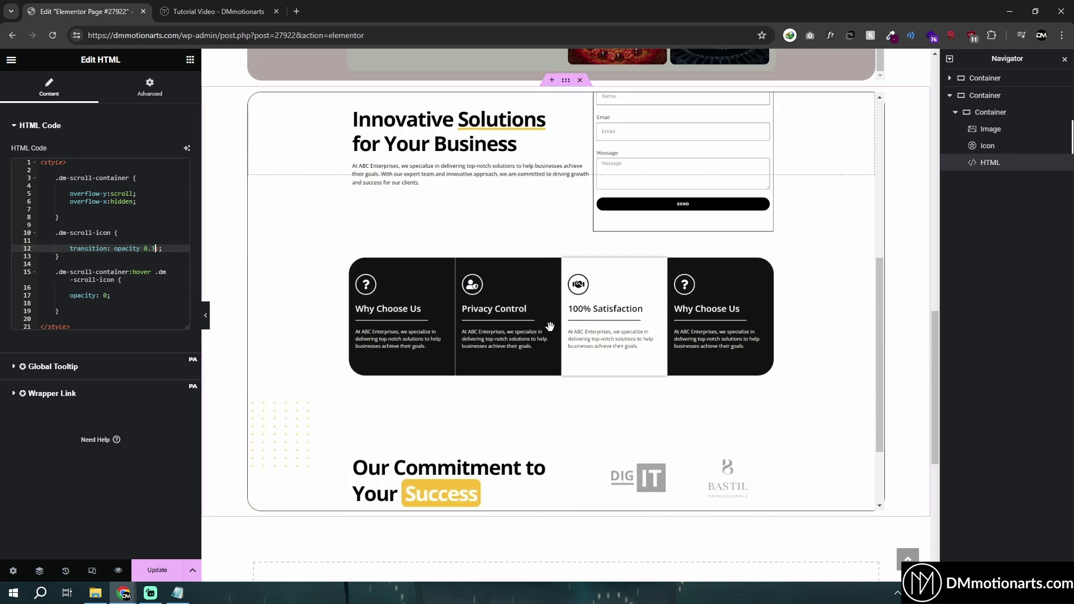
scroll(551, 329, up, 5)
Set the screenshot image's CSS filter brightness to 75 normally and 100 on hover
click(985, 133)
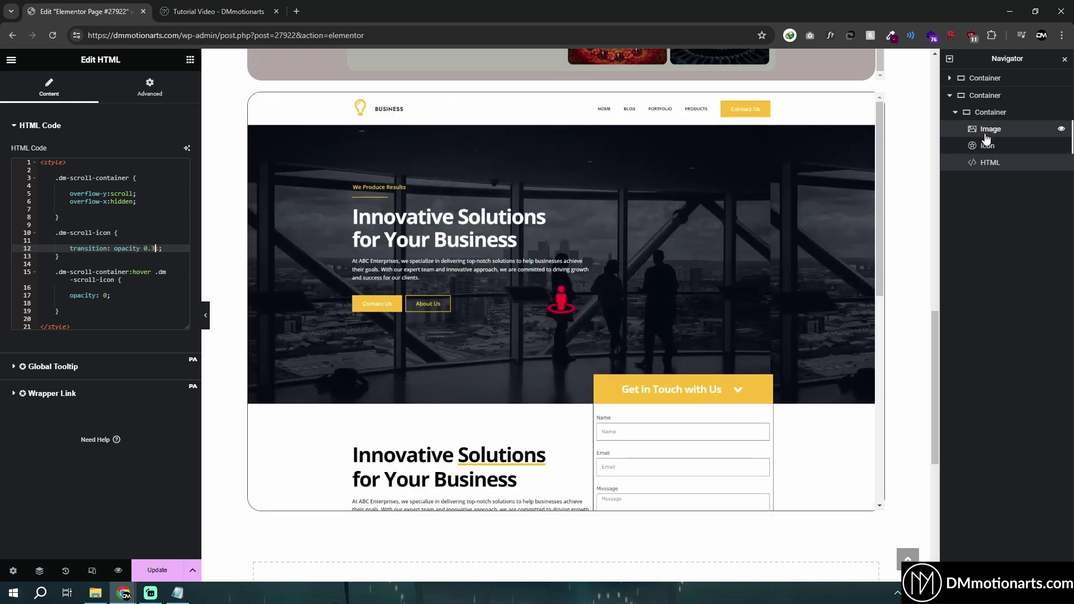
click(84, 92)
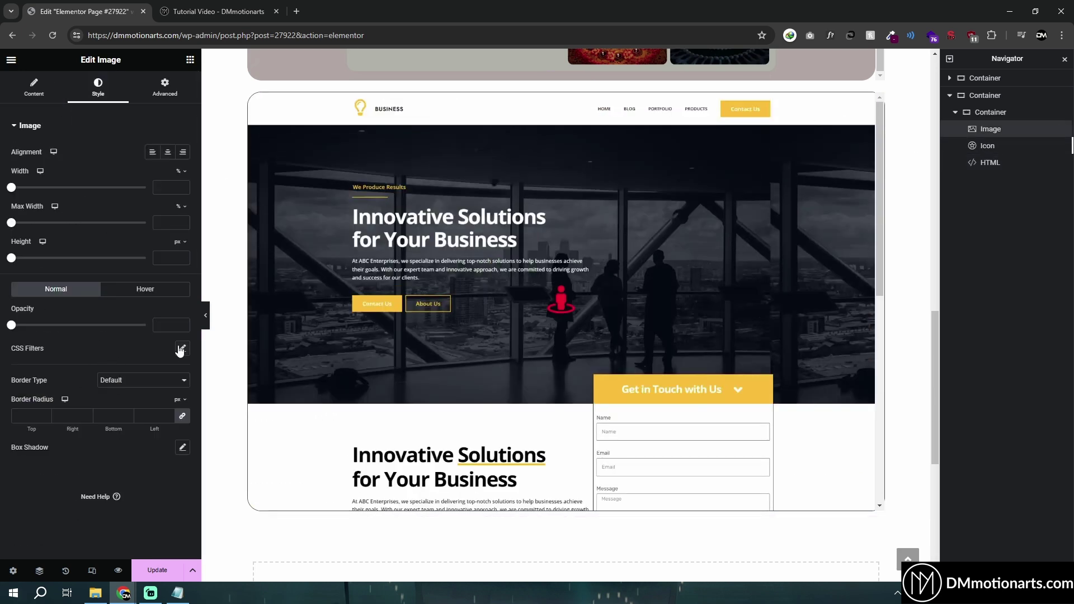
click(182, 348)
drag(80, 419, 66, 419)
click(134, 289)
click(180, 353)
click(166, 357)
click(182, 350)
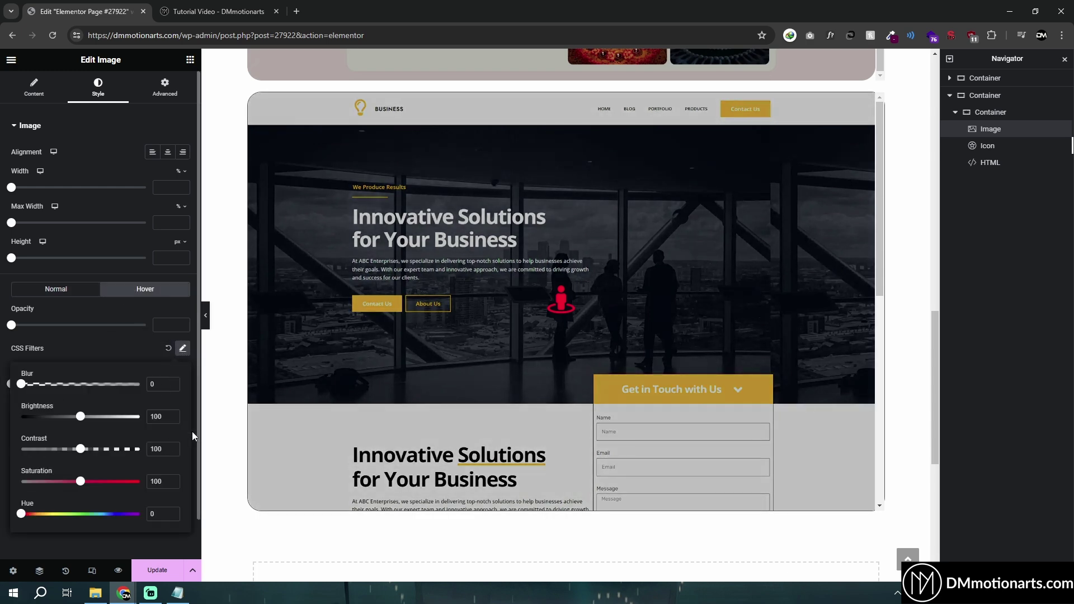
click(3, 348)
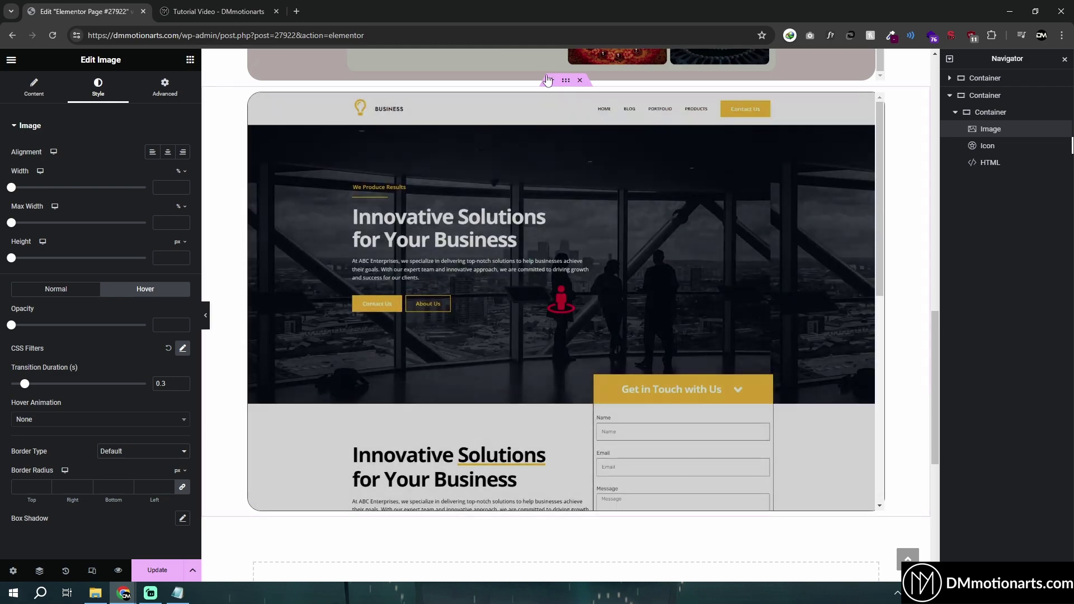
Set the screenshot container's minimum height to 500 px on tablet and 300 px on mobile
click(92, 571)
click(522, 60)
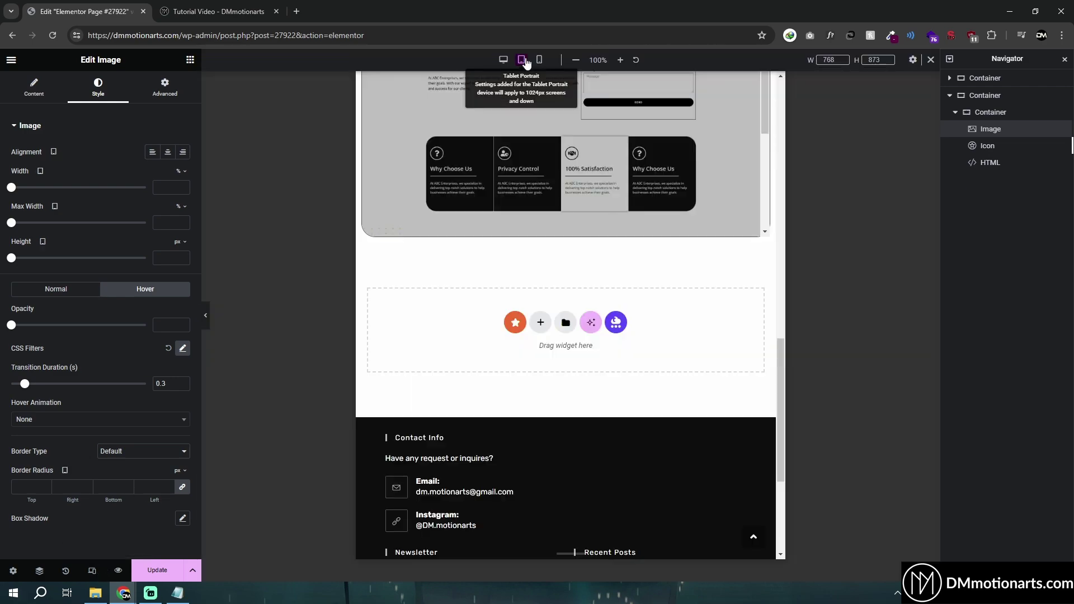
scroll(559, 336, up, 10)
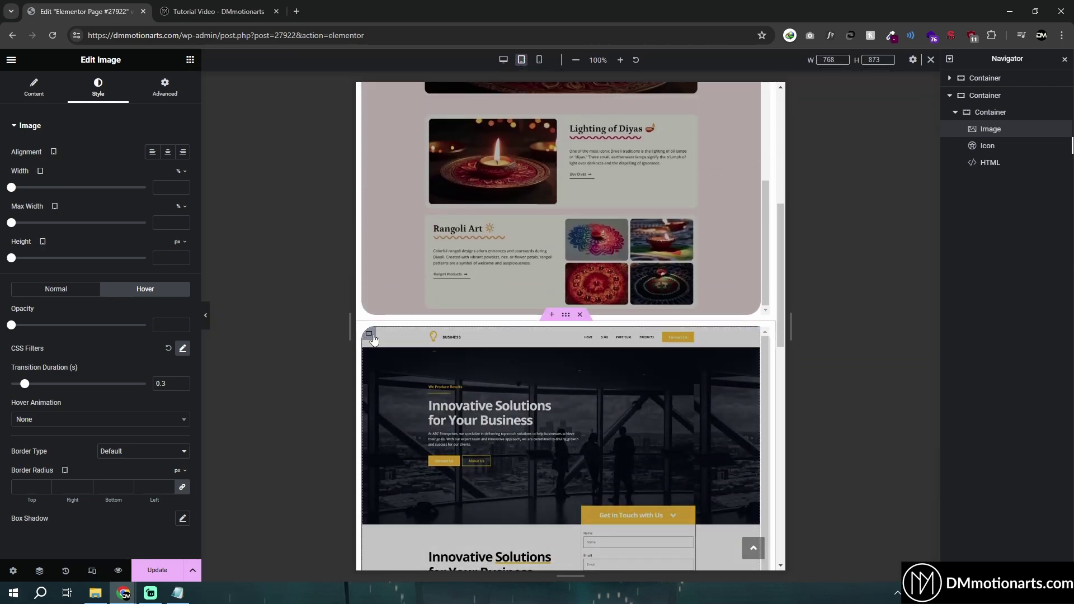
click(370, 335)
click(32, 87)
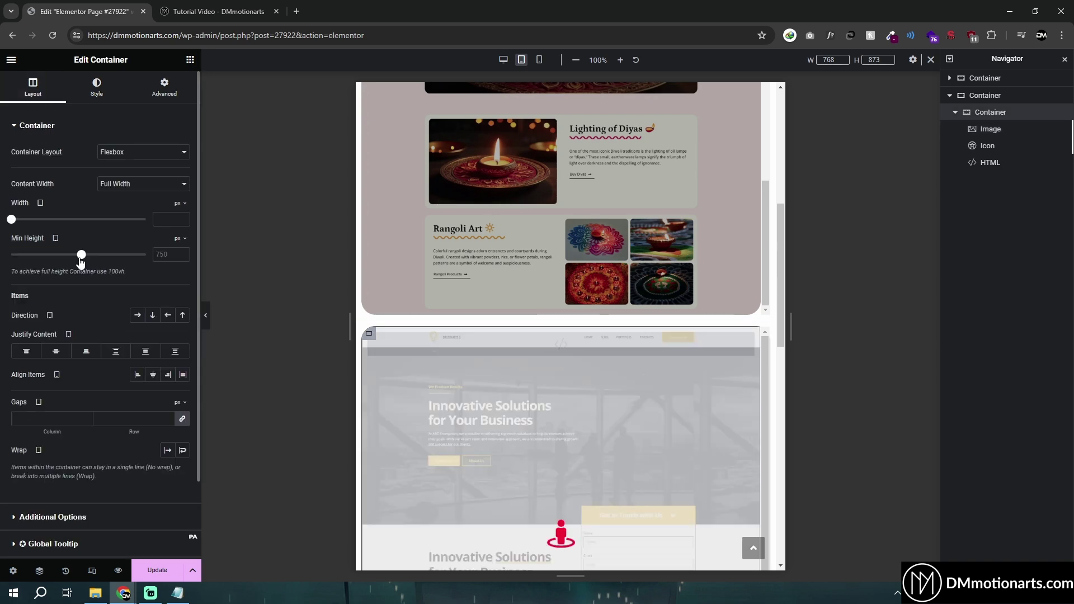
drag(81, 257, 58, 262)
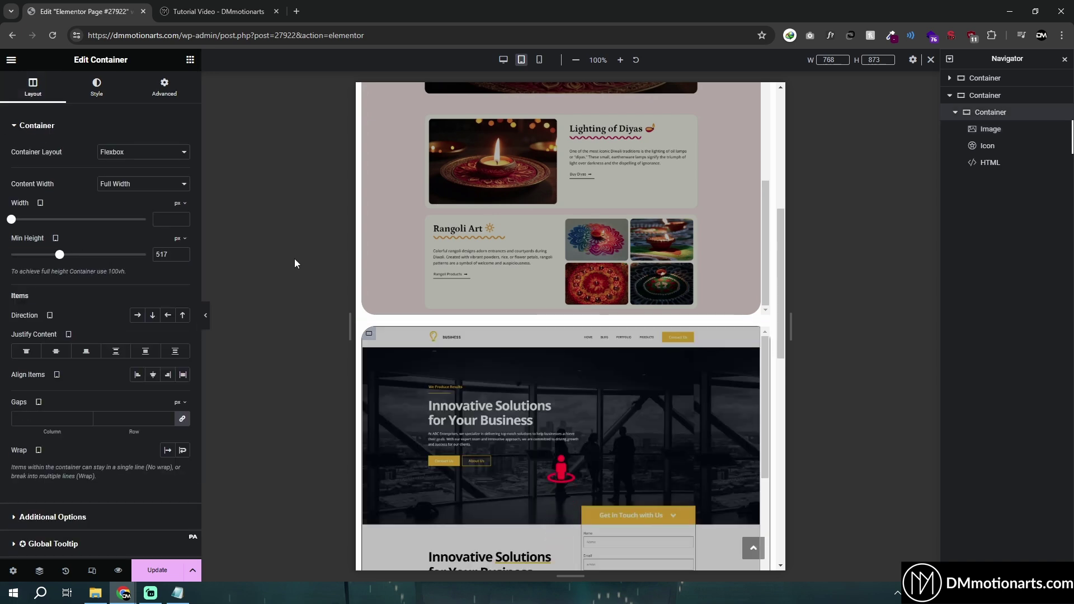
scroll(774, 318, down, 3)
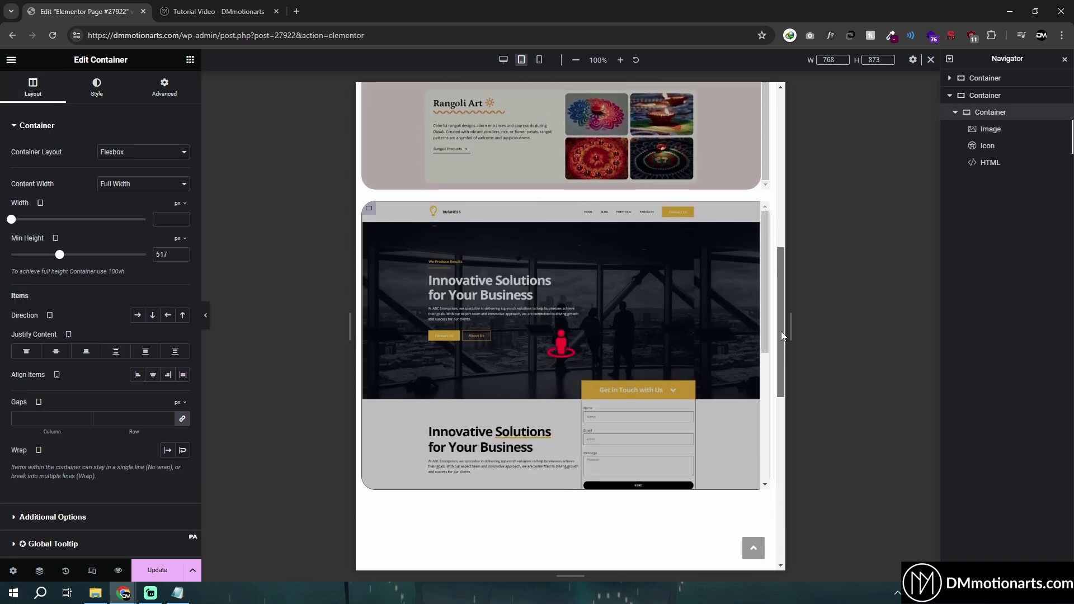
double_click(157, 255)
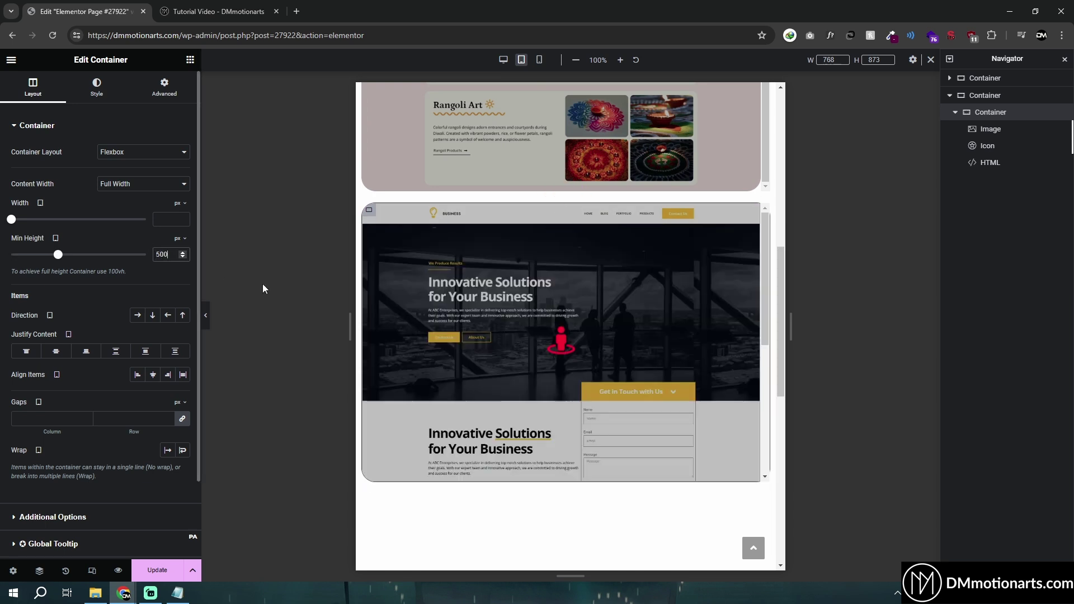
click(540, 60)
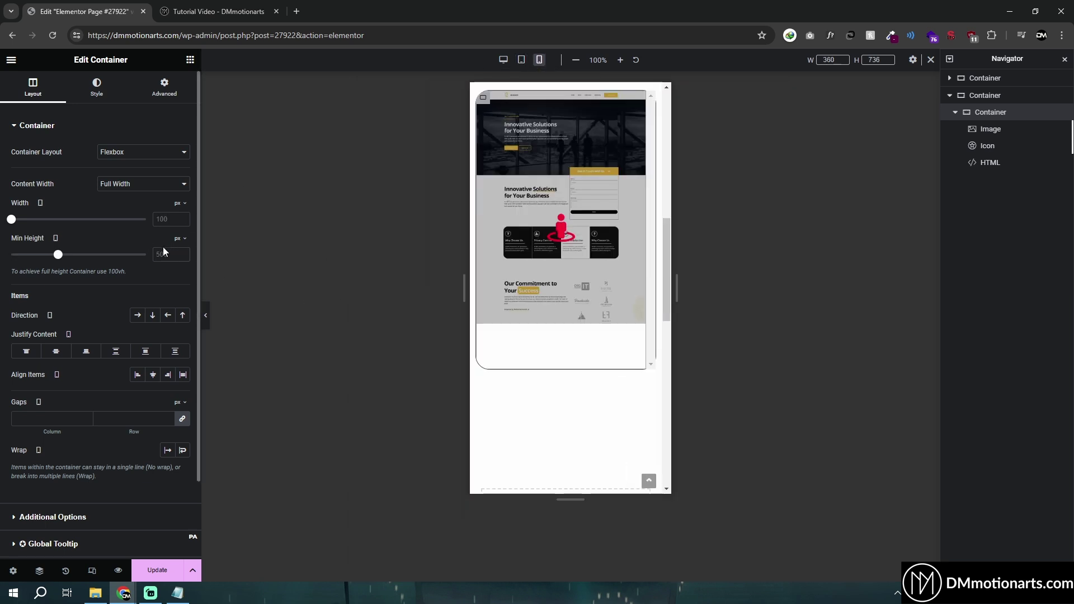
text(300)
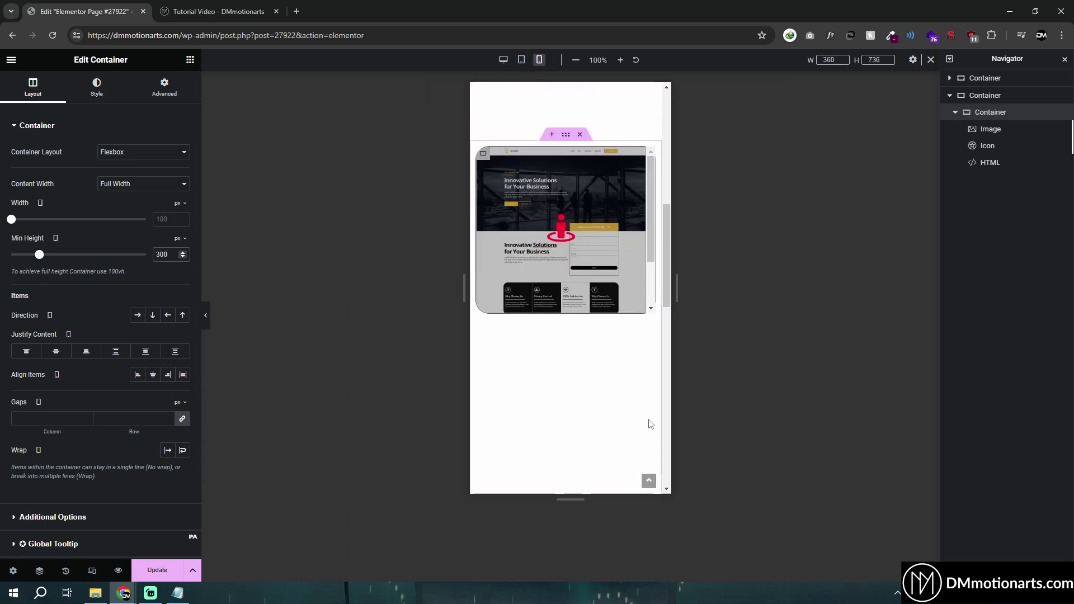
click(503, 60)
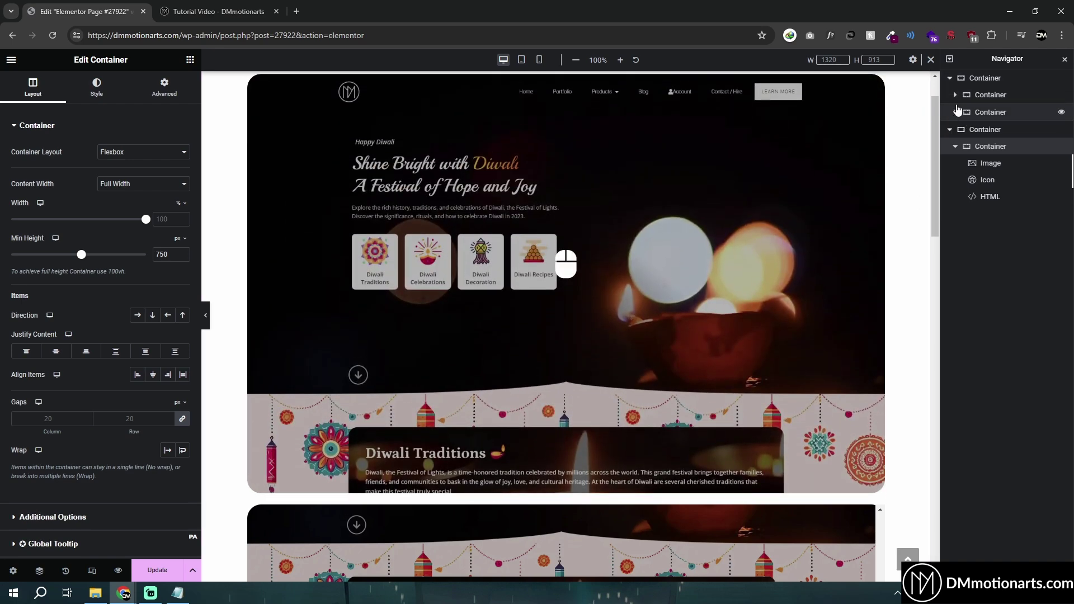
Open the Diwali preview's HTML widget and review its hover translate rules and 1024px/767px media queries
click(961, 109)
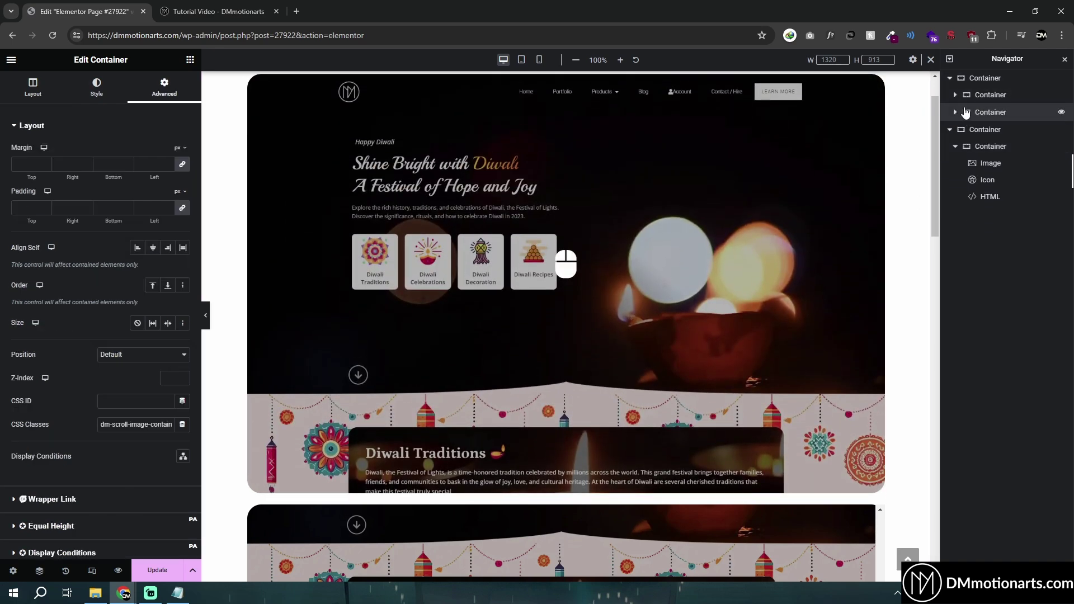
click(968, 95)
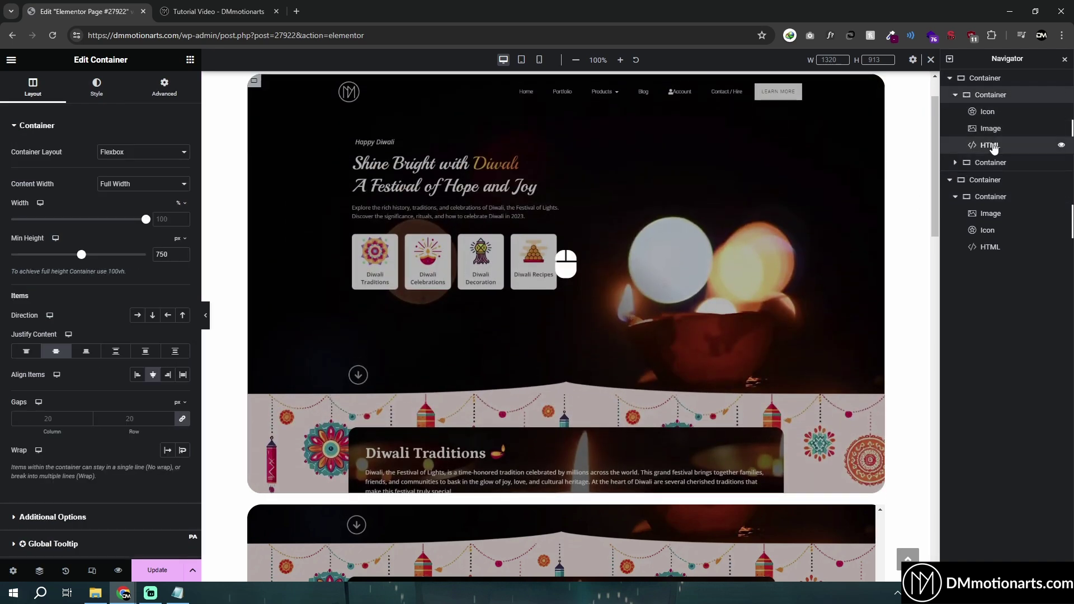
click(975, 147)
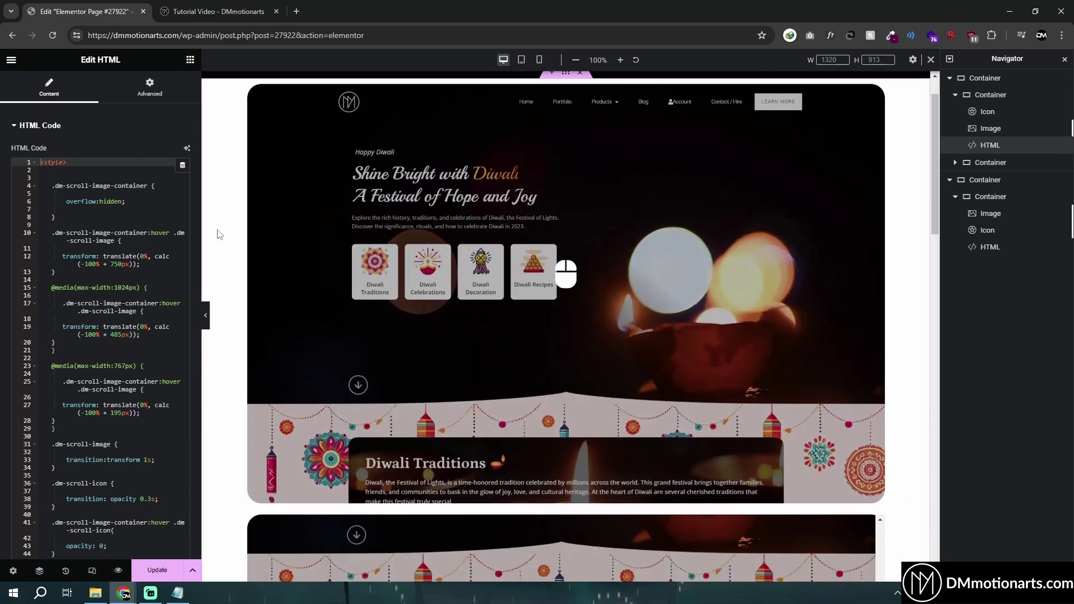
drag(54, 234, 126, 432)
click(125, 432)
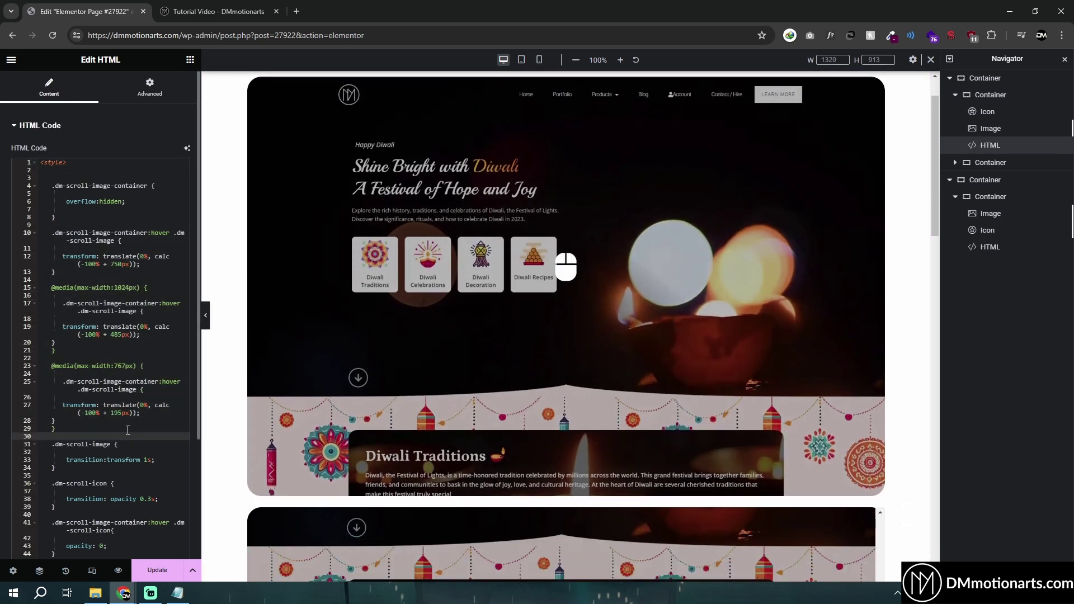
scroll(128, 430, down, 1)
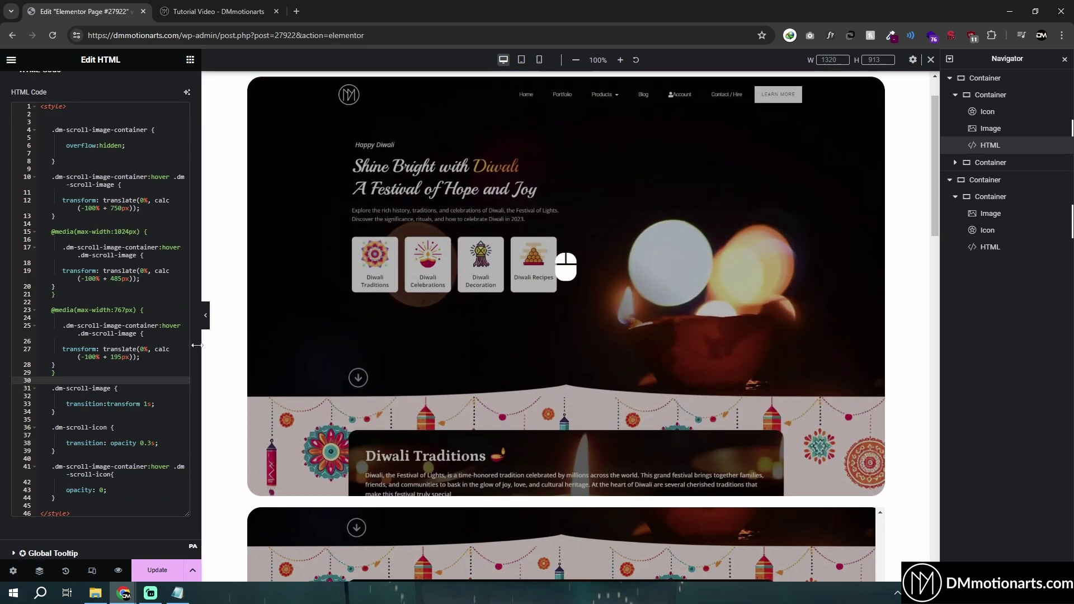
scroll(197, 386, down, 1)
scroll(216, 404, down, 10)
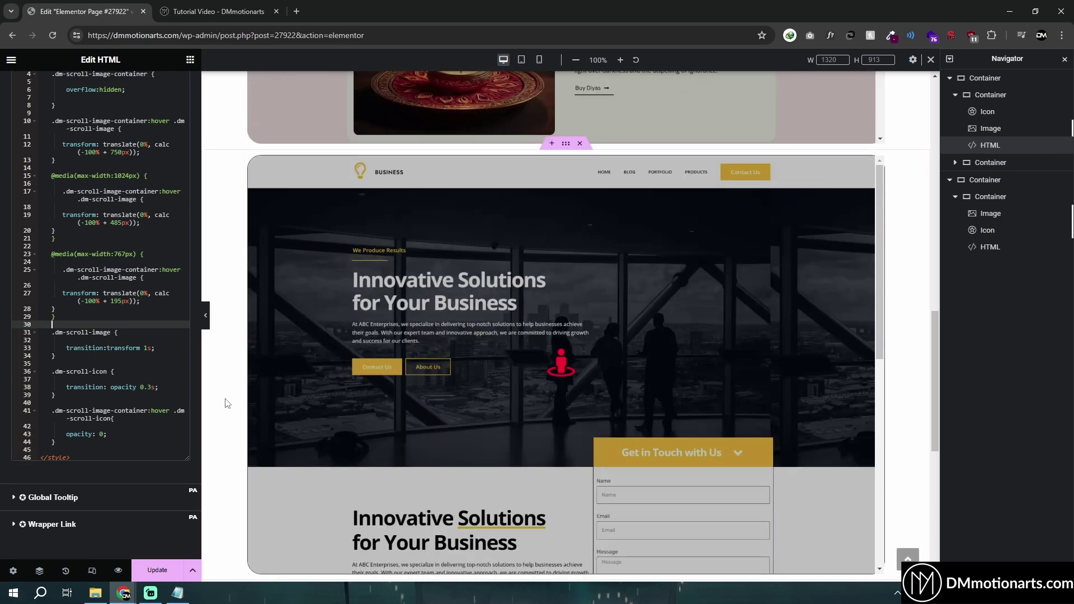
Check the icon's dm-scroll-icon class, then review the hover rule in the business preview's HTML code
click(979, 230)
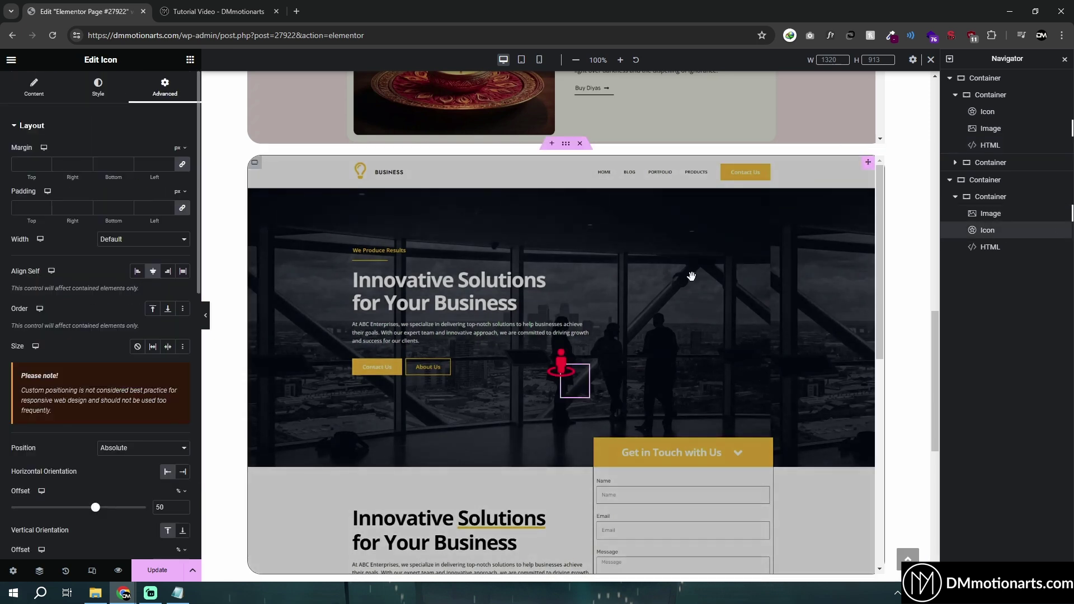
scroll(71, 312, down, 6)
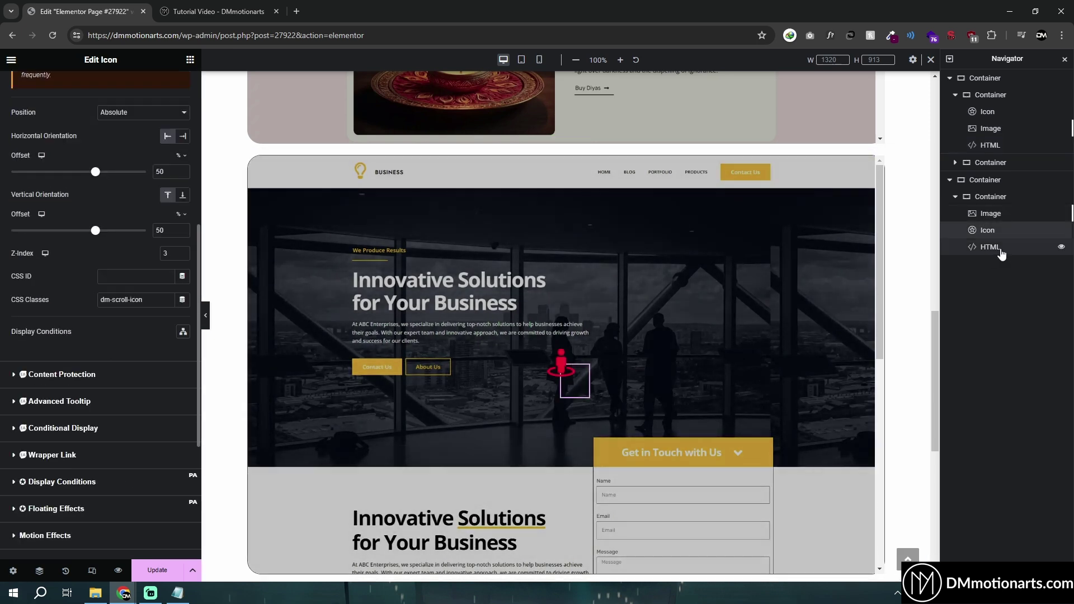
click(989, 247)
click(85, 272)
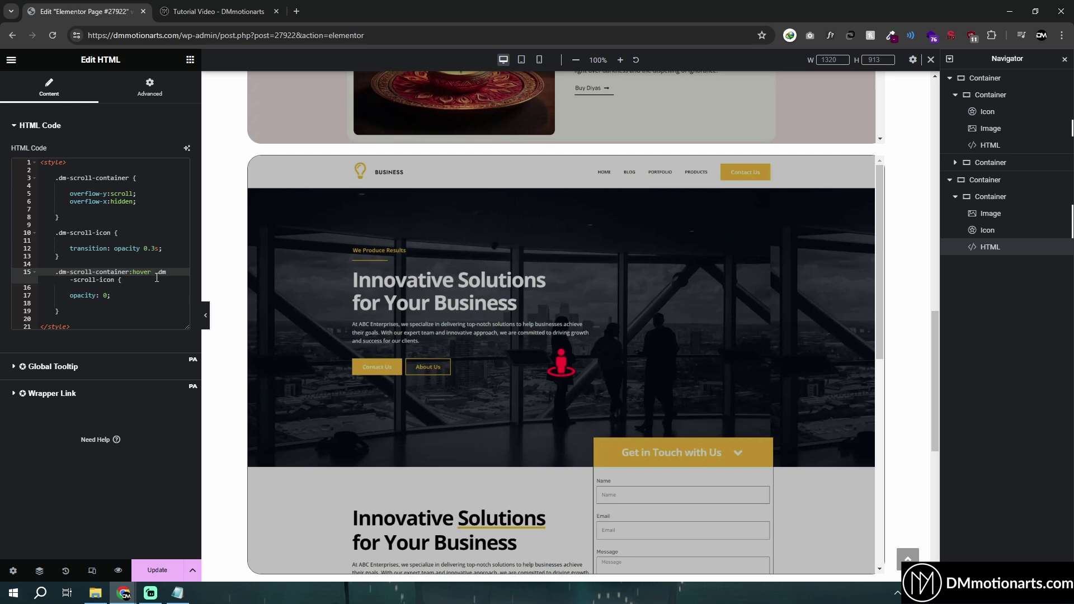
drag(156, 274, 122, 295)
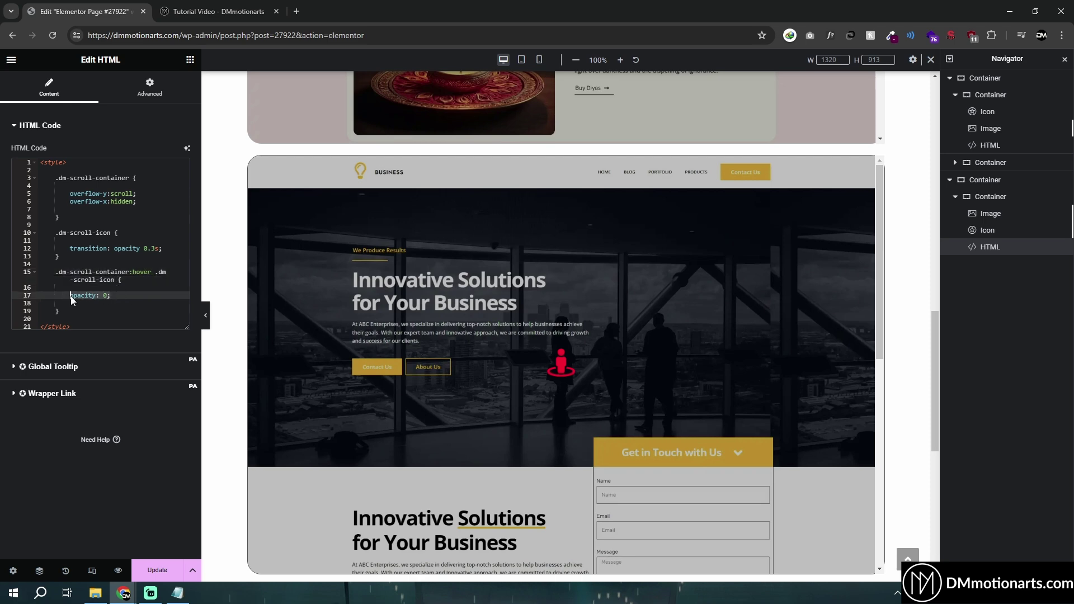
scroll(224, 241, up, 15)
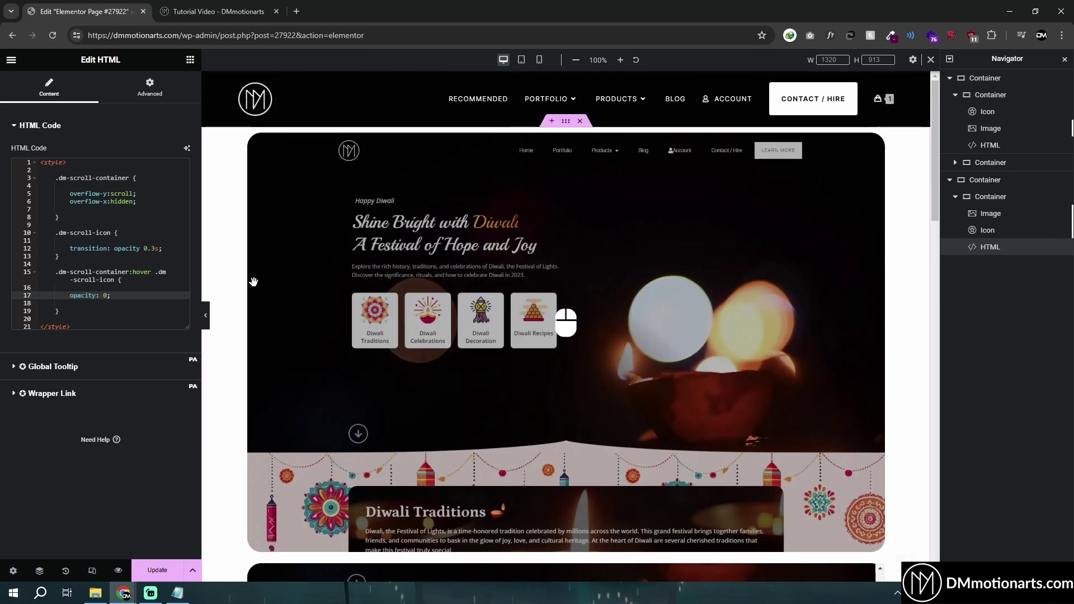
scroll(404, 293, down, 5)
scroll(404, 293, down, 2)
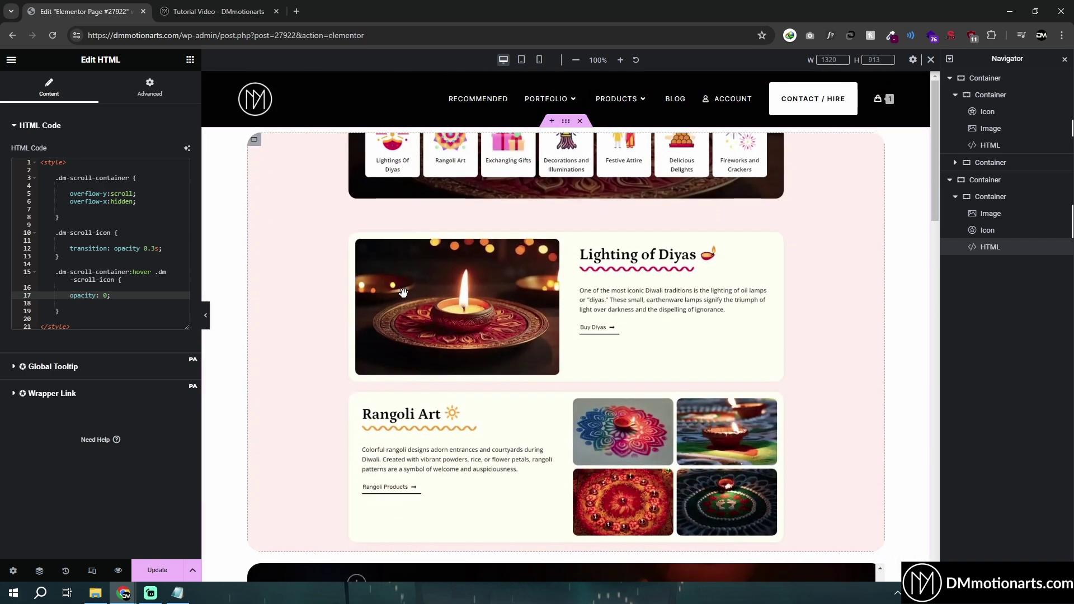
scroll(239, 247, down, 10)
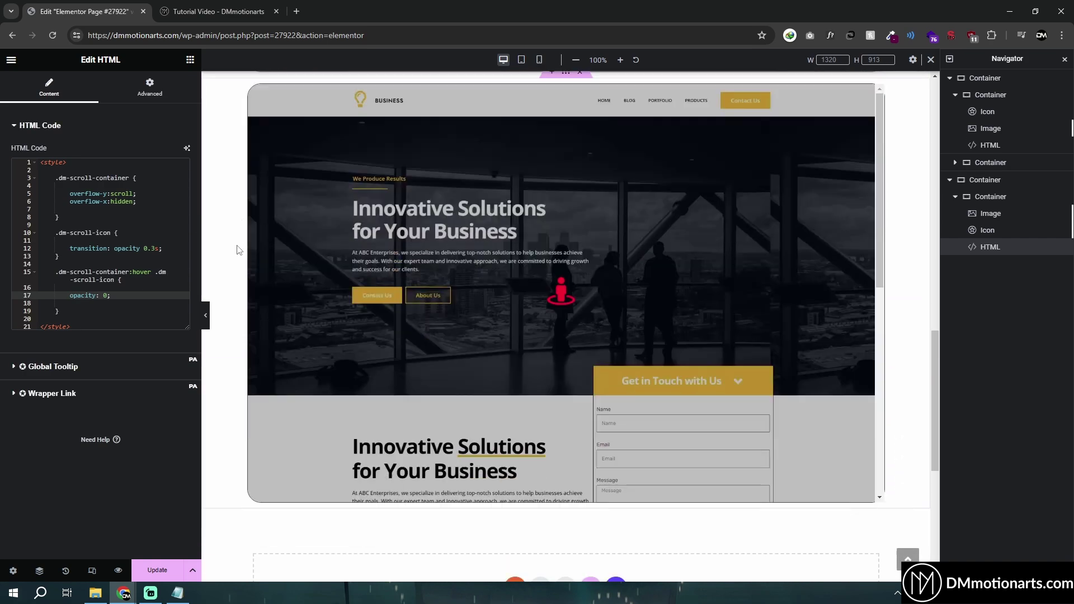
scroll(238, 245, up, 1)
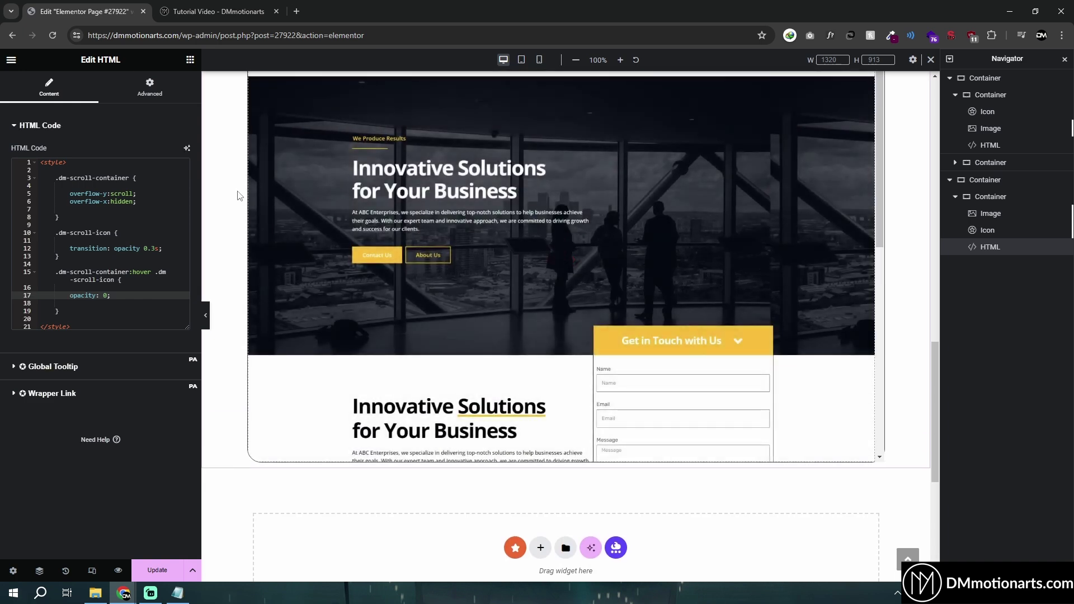
scroll(222, 221, up, 2)
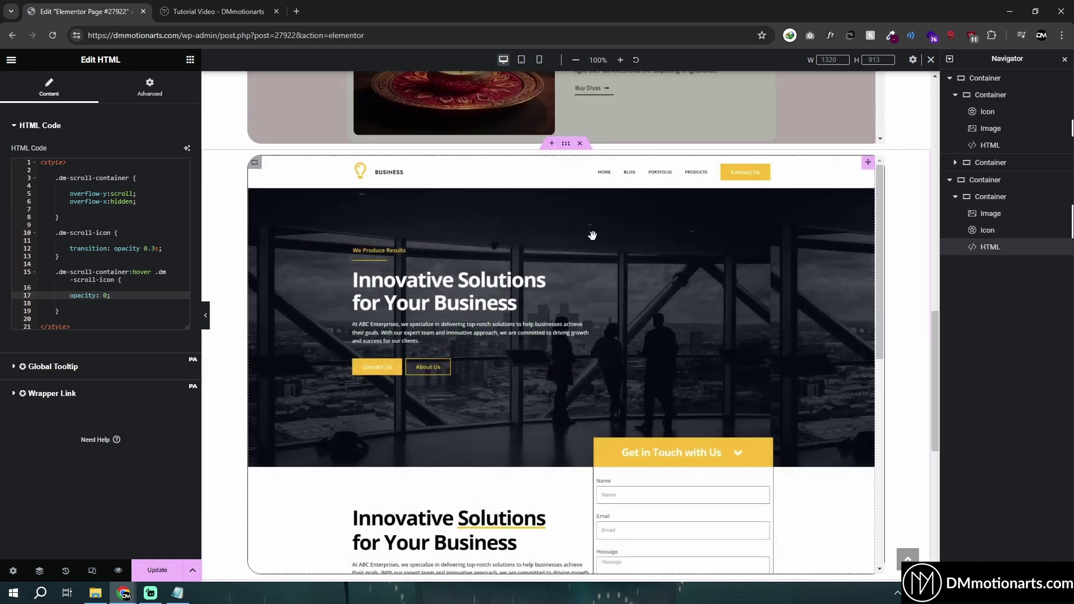
Replace the container's overflow-x/overflow-y scroll lines with overflow:hidden and check its Overflow option
click(70, 202)
key(shift+Home)
key(BackSpace)
click(136, 194)
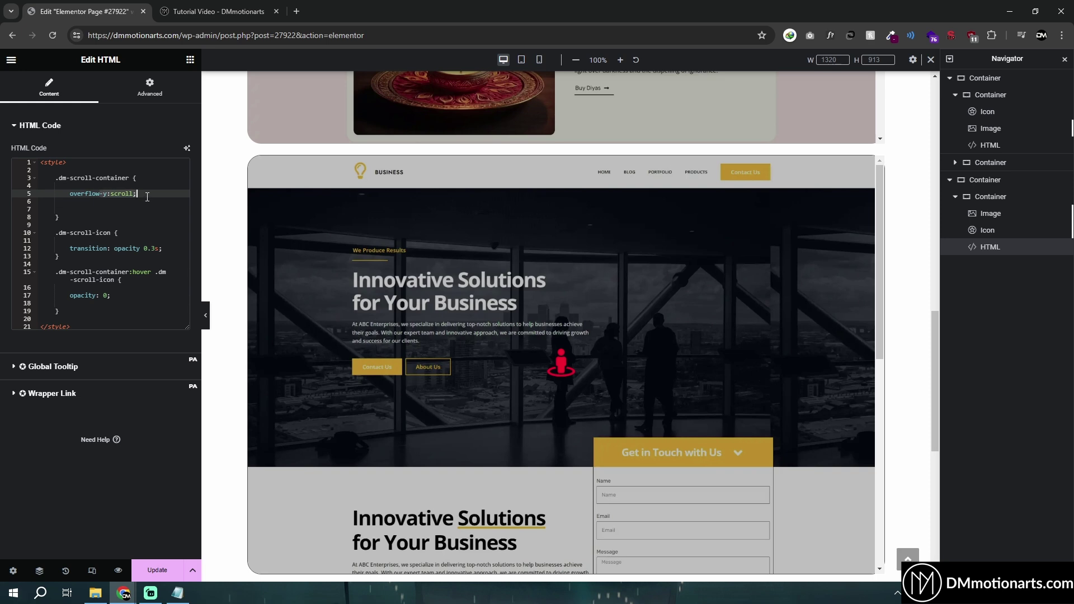
key(BackSpace)
key(BackSpace)
key(BackSpace)
key(BackSpace)
key(BackSpace)
key(BackSpace)
key(BackSpace)
key(BackSpace)
key(BackSpace)
key(BackSpace)
text(:hidden;)
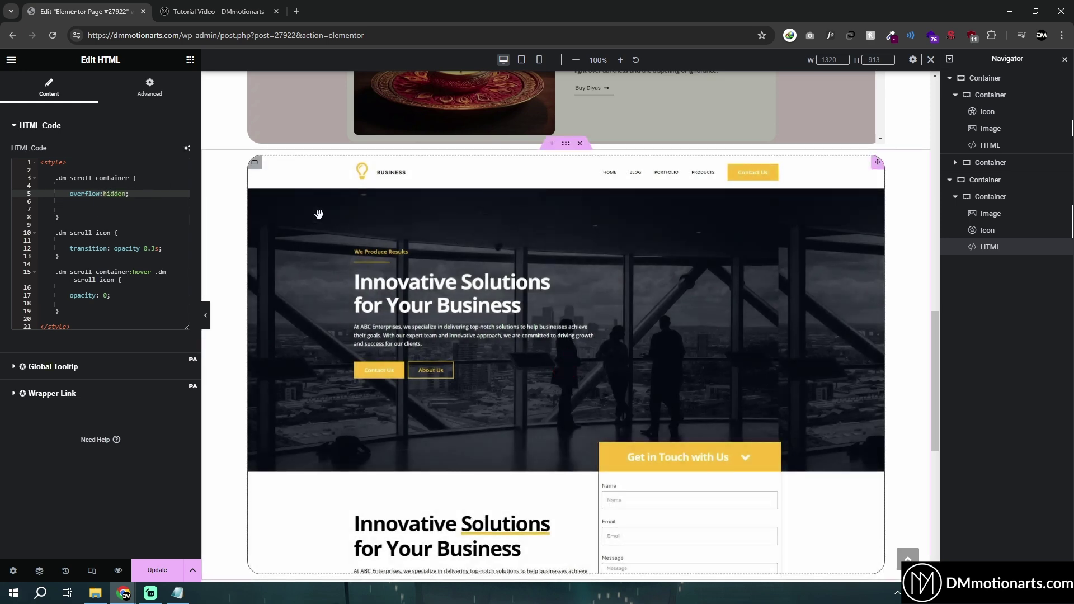
click(257, 166)
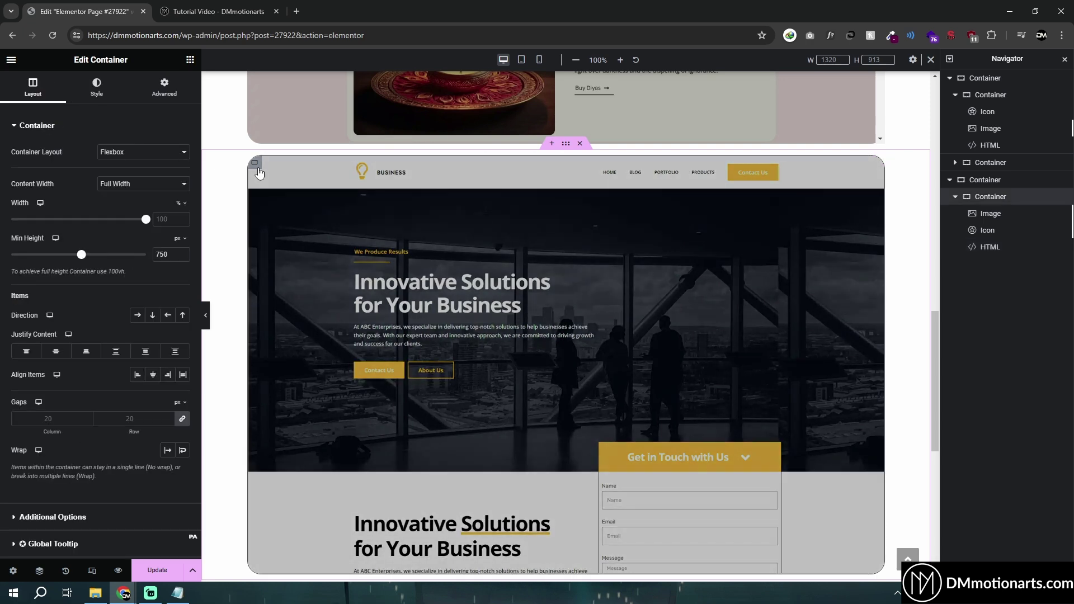
click(20, 516)
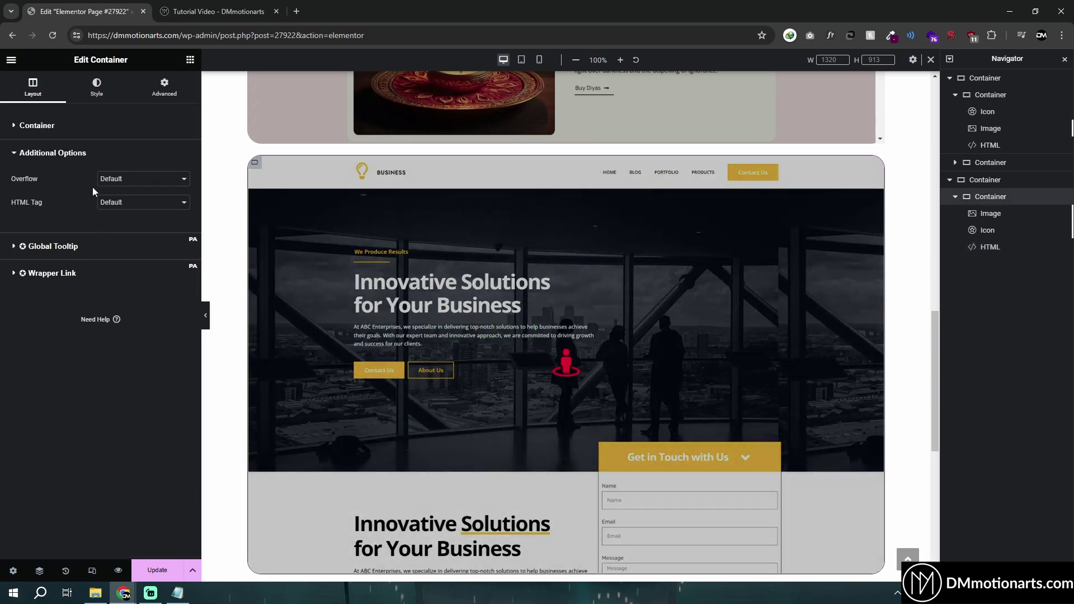
click(107, 180)
Remove the empty line in the container rule and add blank lines after it for a new rule
click(990, 247)
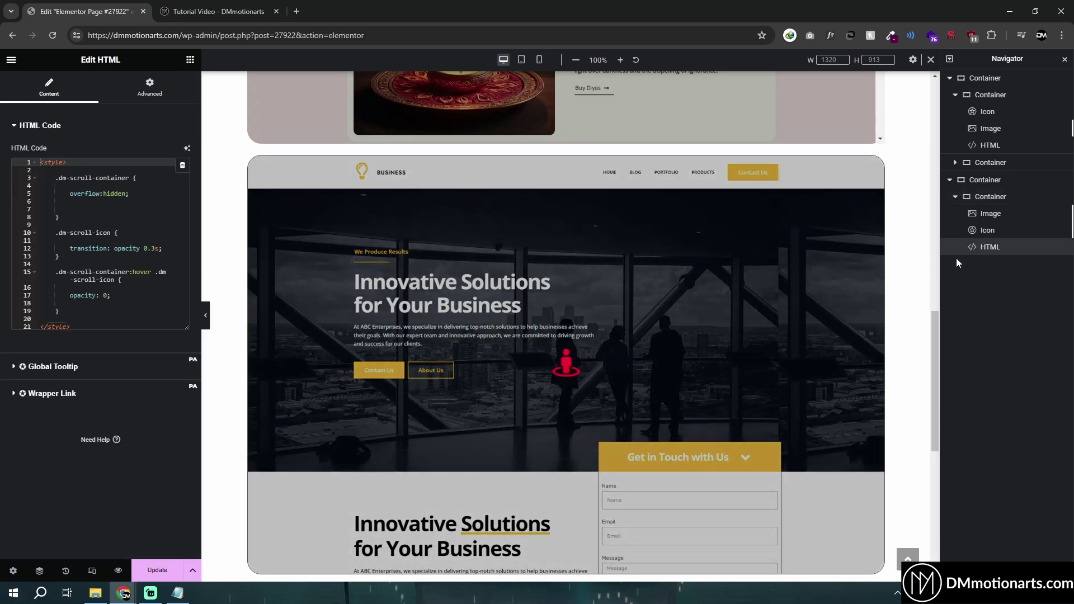
click(149, 202)
click(155, 194)
key(Delete)
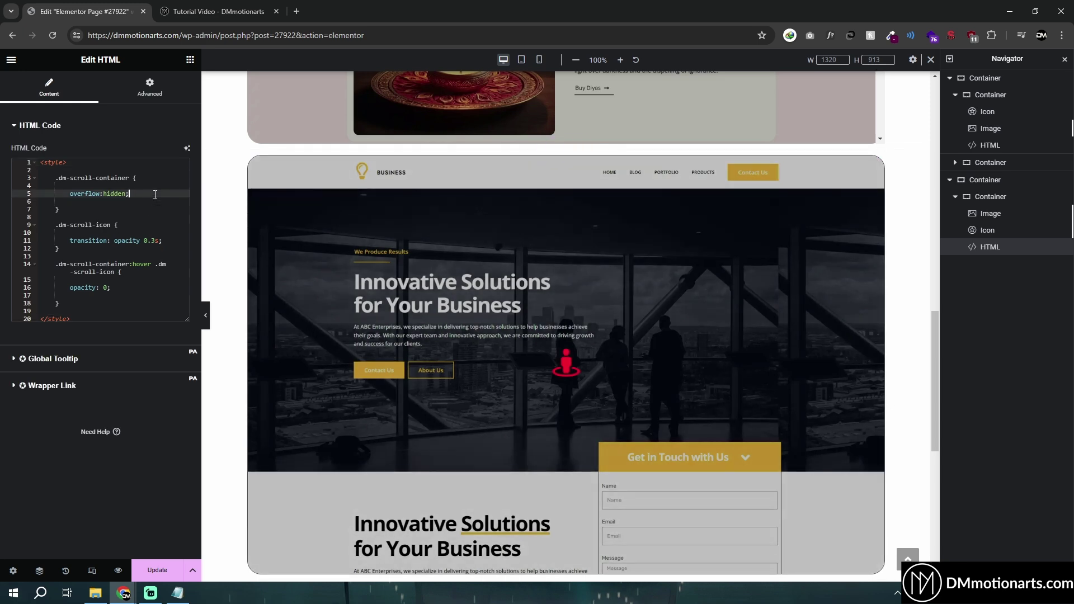
click(133, 207)
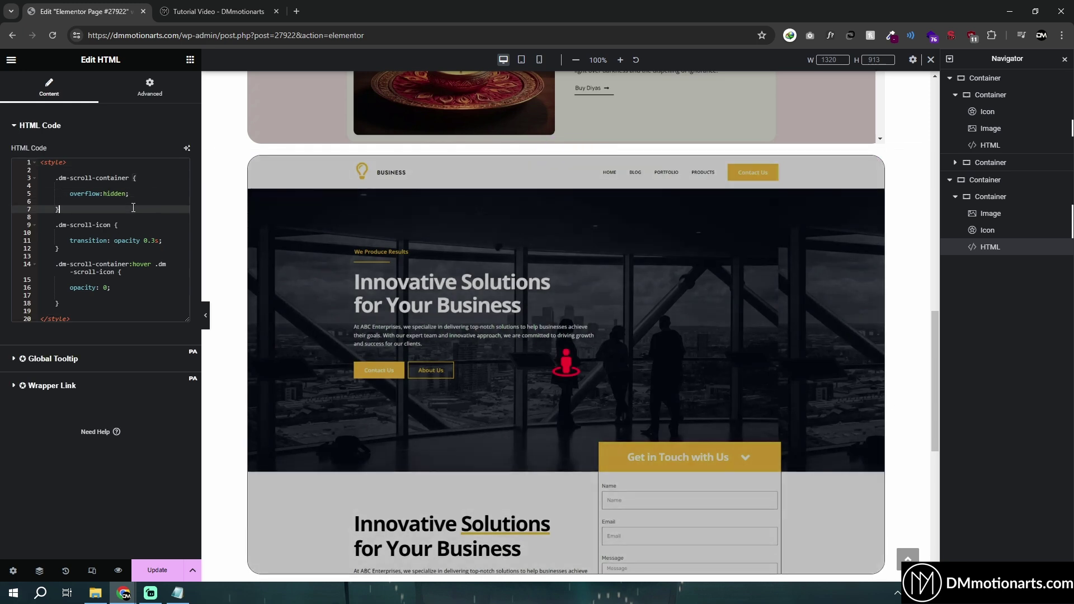
key(Return)
key(Return)
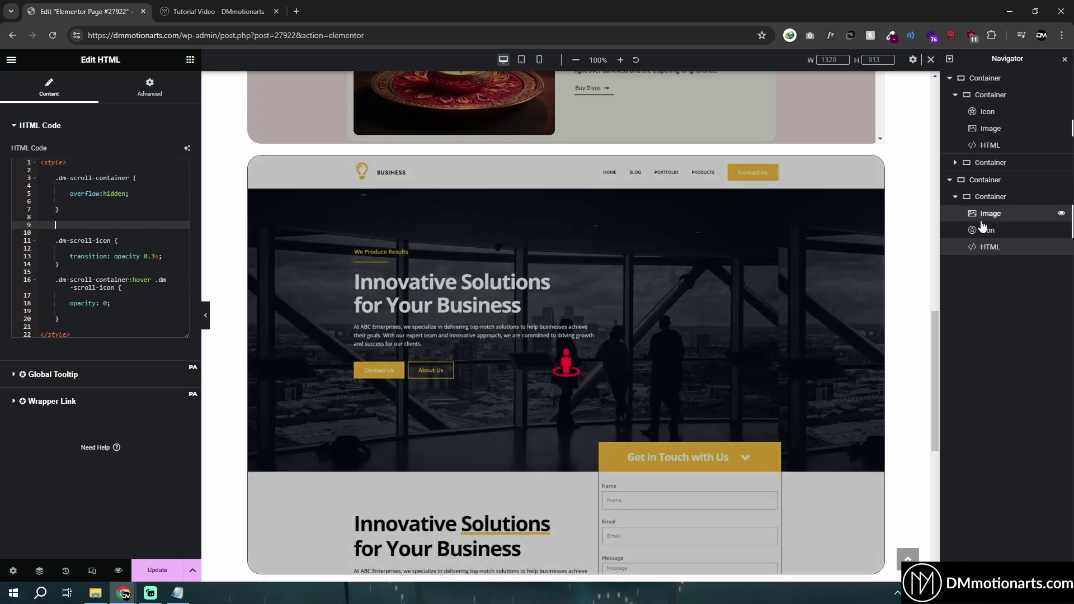
click(989, 215)
Confirm the Image widget's dm-scroll-image class and open a blank line in the HTML code
click(159, 96)
scroll(128, 425, down, 5)
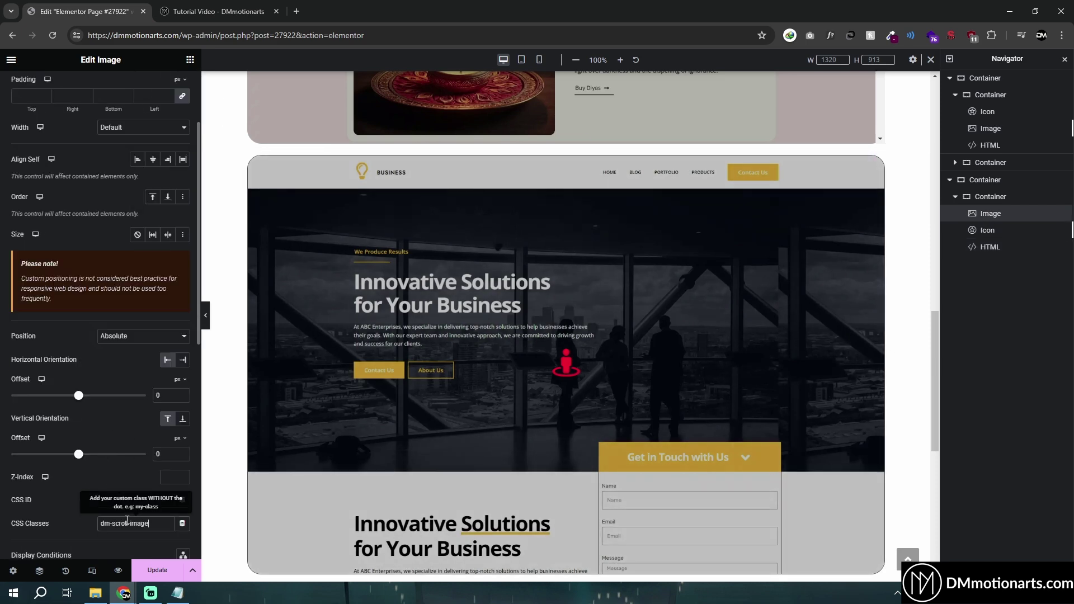
scroll(3, 434, down, 4)
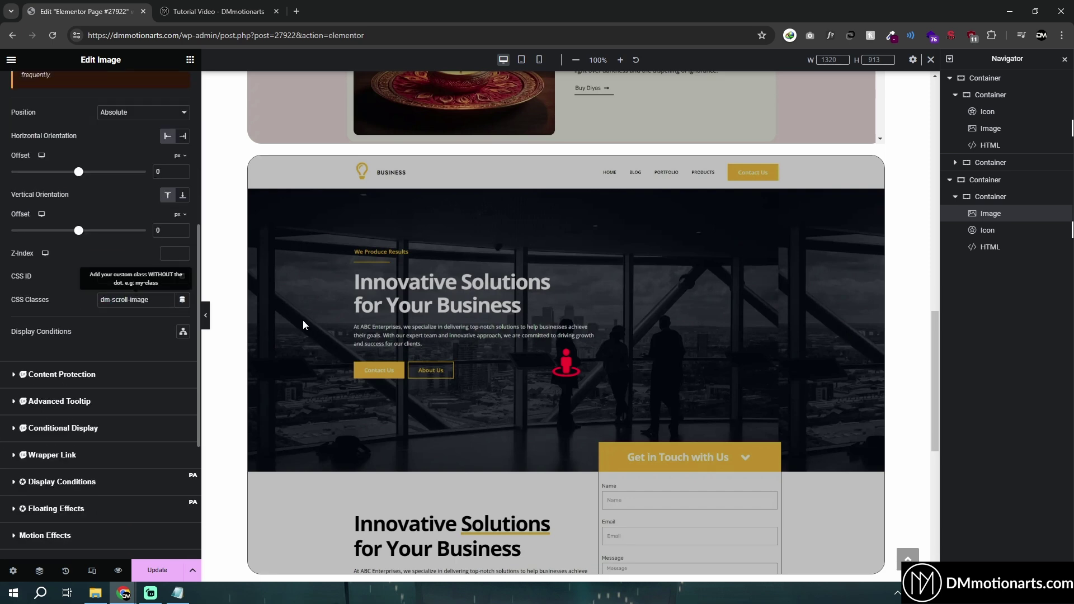
click(990, 248)
click(115, 220)
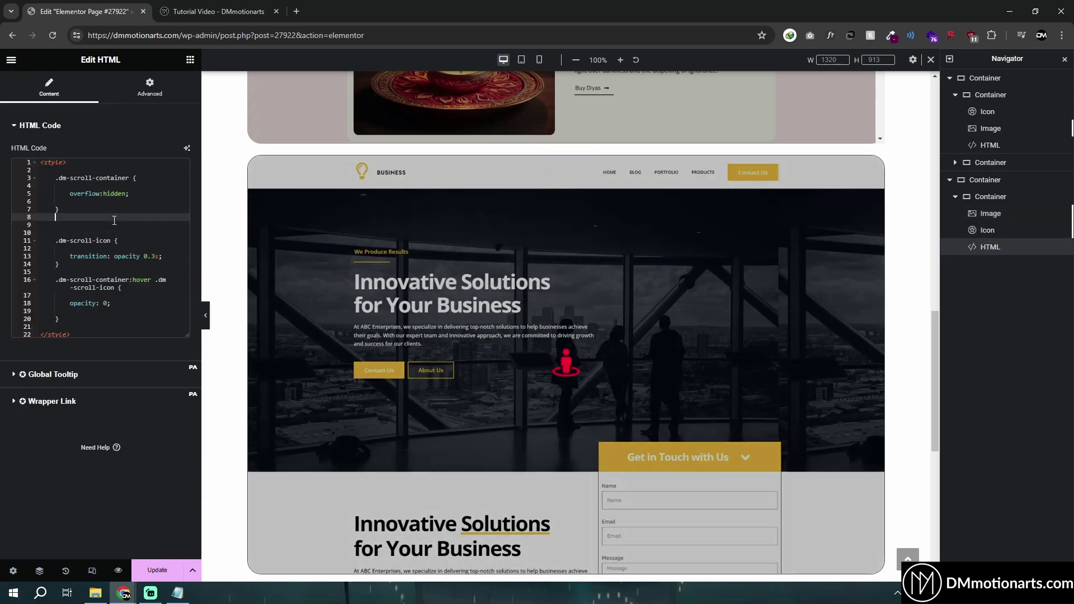
key(Return)
Write the .dm-scroll-container:hover .dm-scroll-image rule with transform:translate(0%, -100%)
text(.dm)
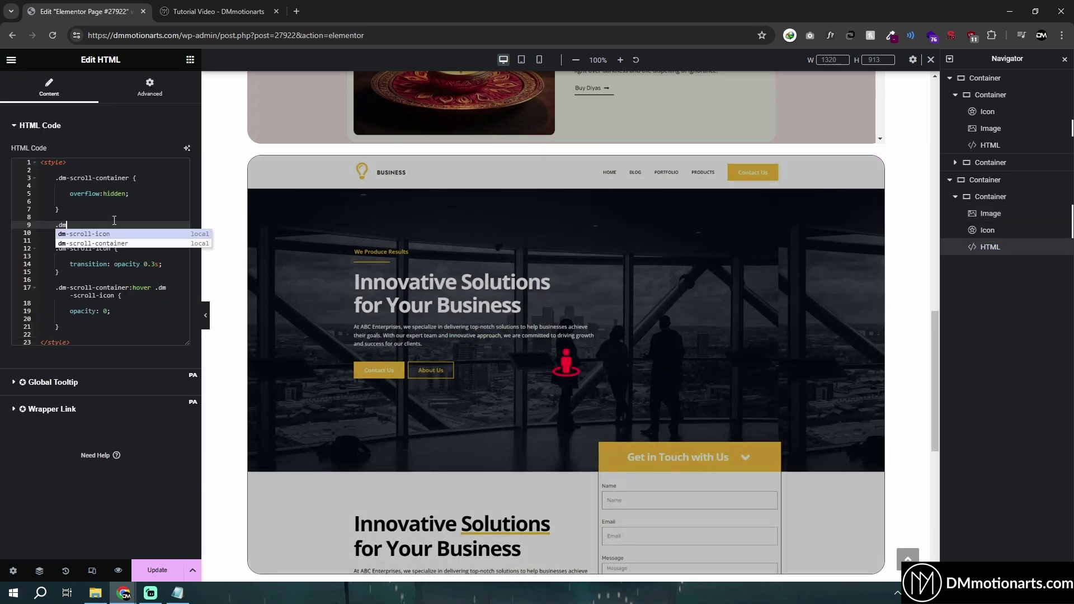
text(-sc)
key(Return)
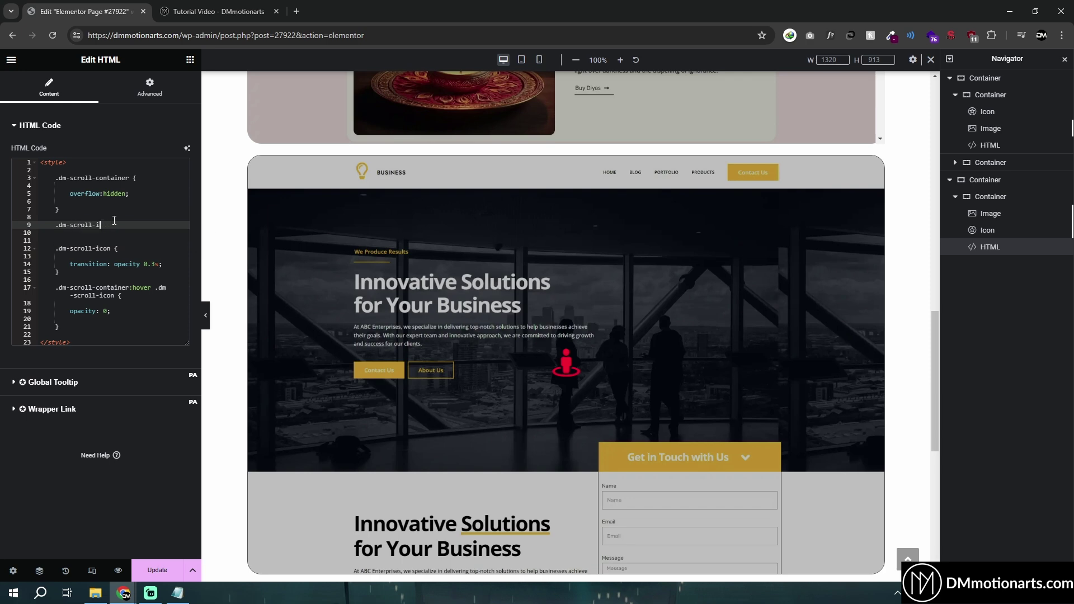
key(BackSpace)
key(Down)
key(Return)
text(:hover .dm-scroll-image {)
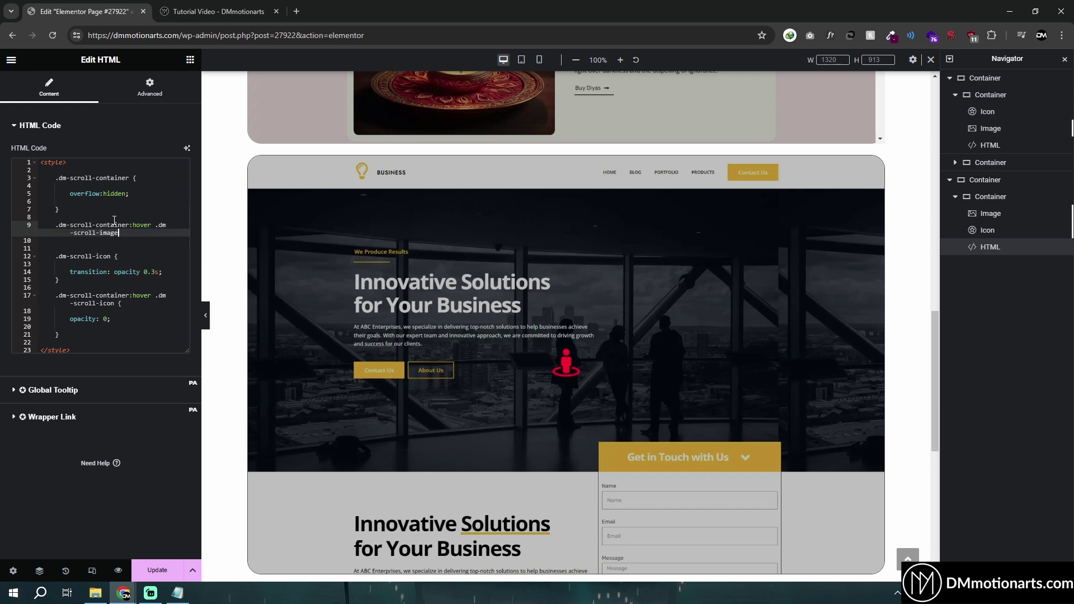
key(Return)
key(Return)
key(Return)
key(Return)
key(Up)
key(Up)
key(Return)
text(t)
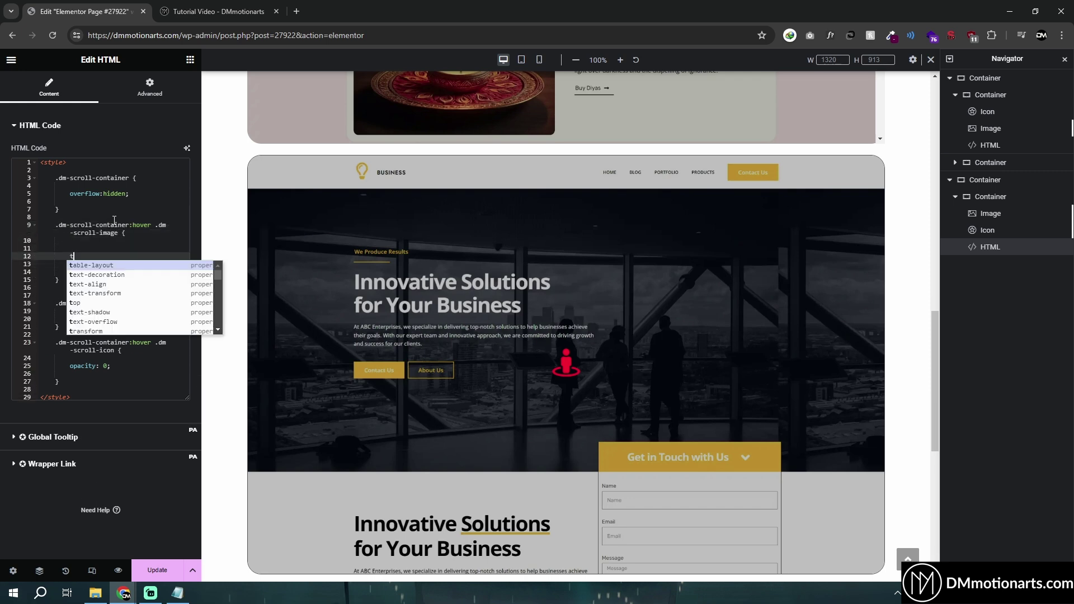
text(ransform:t)
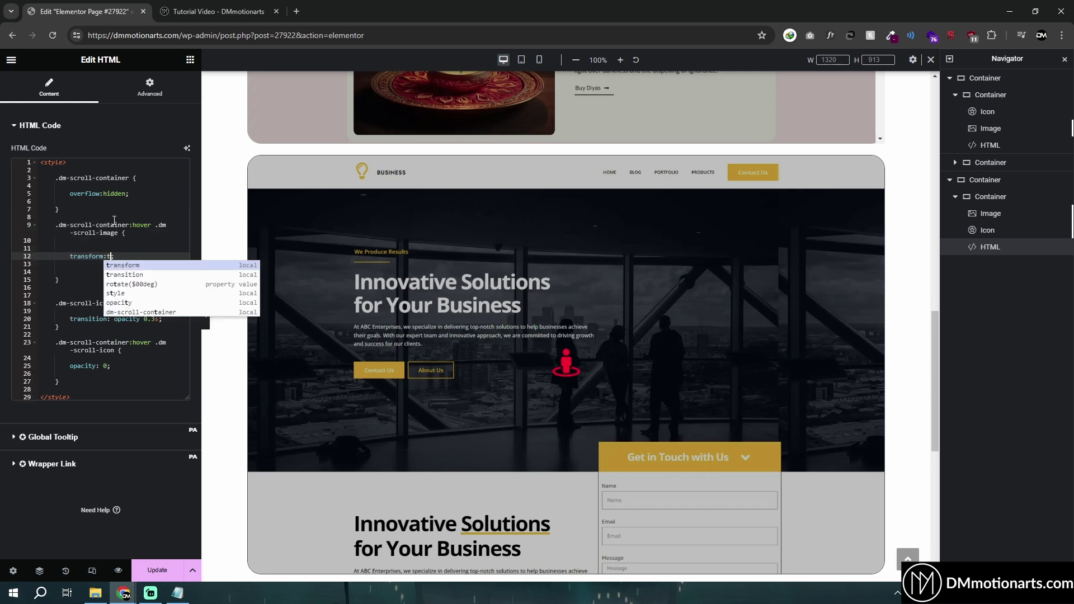
text(ranslate(0%,-100%);)
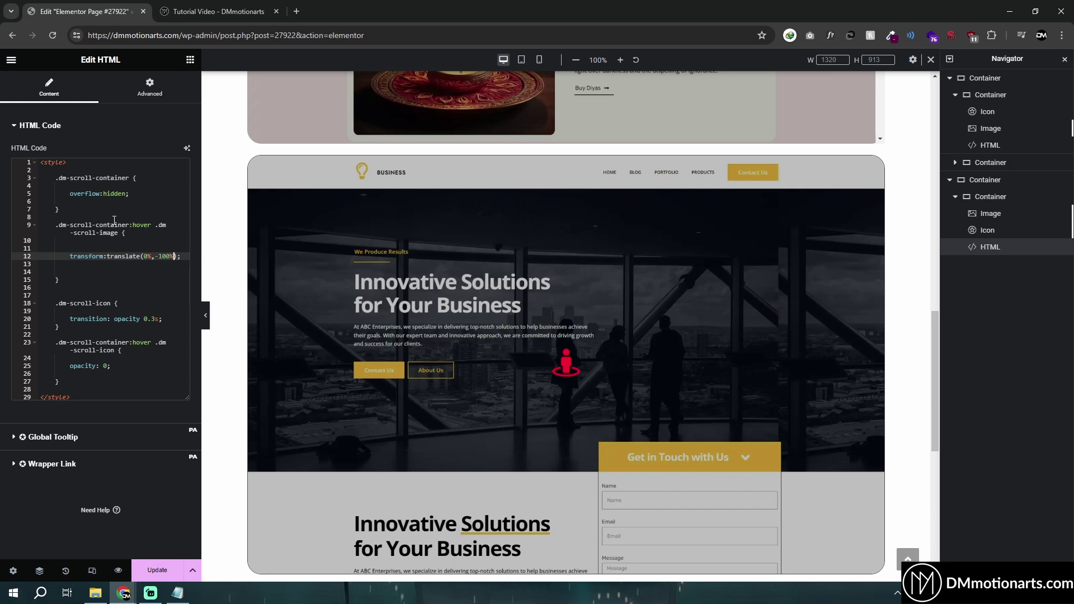
scroll(214, 233, down, 2)
scroll(215, 232, up, 2)
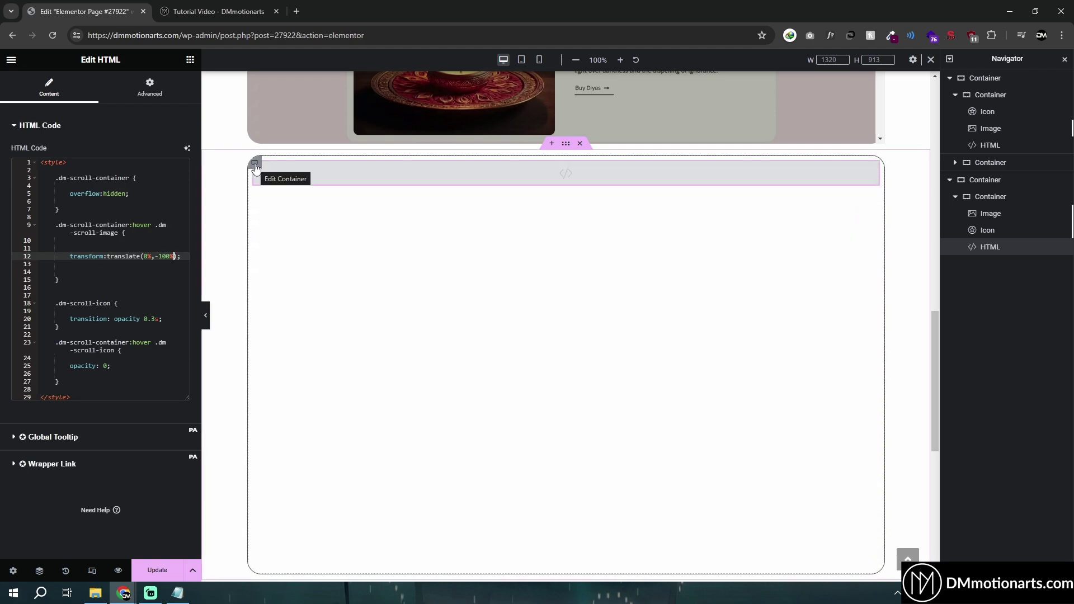
click(255, 163)
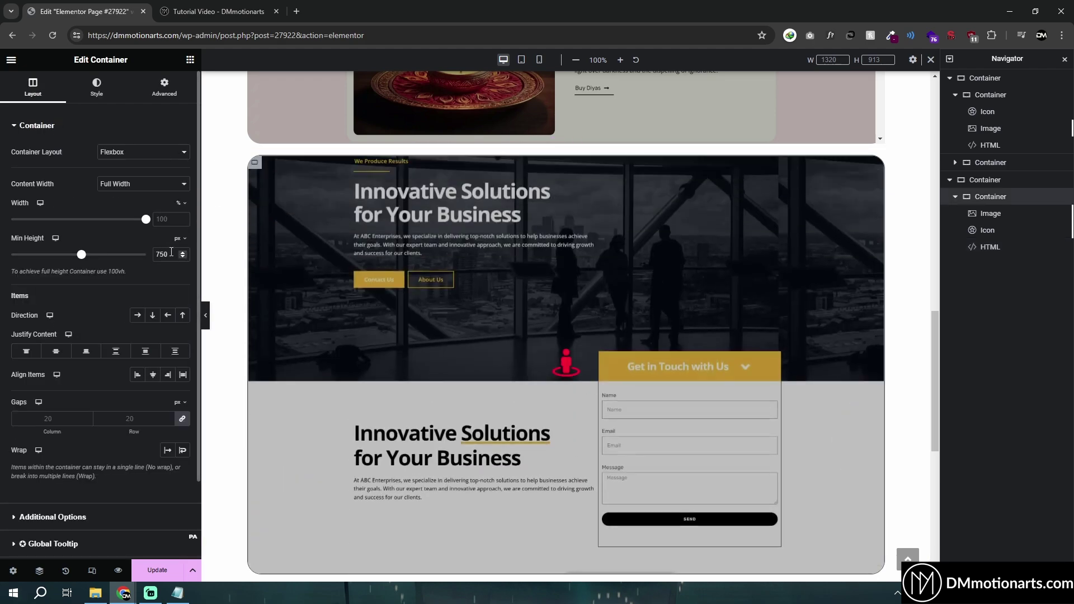
drag(172, 253, 156, 255)
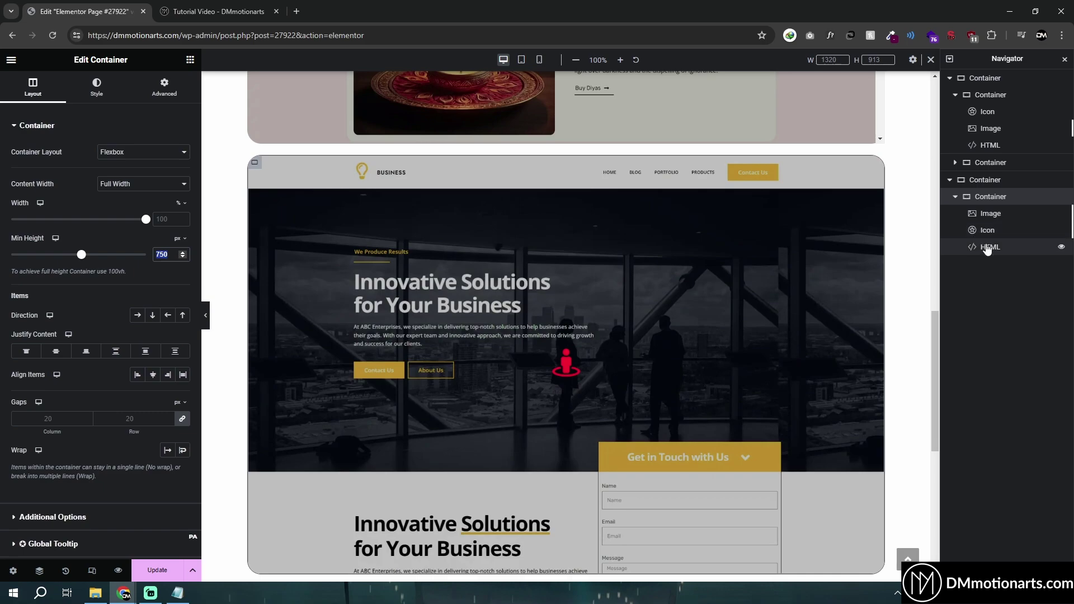
click(989, 248)
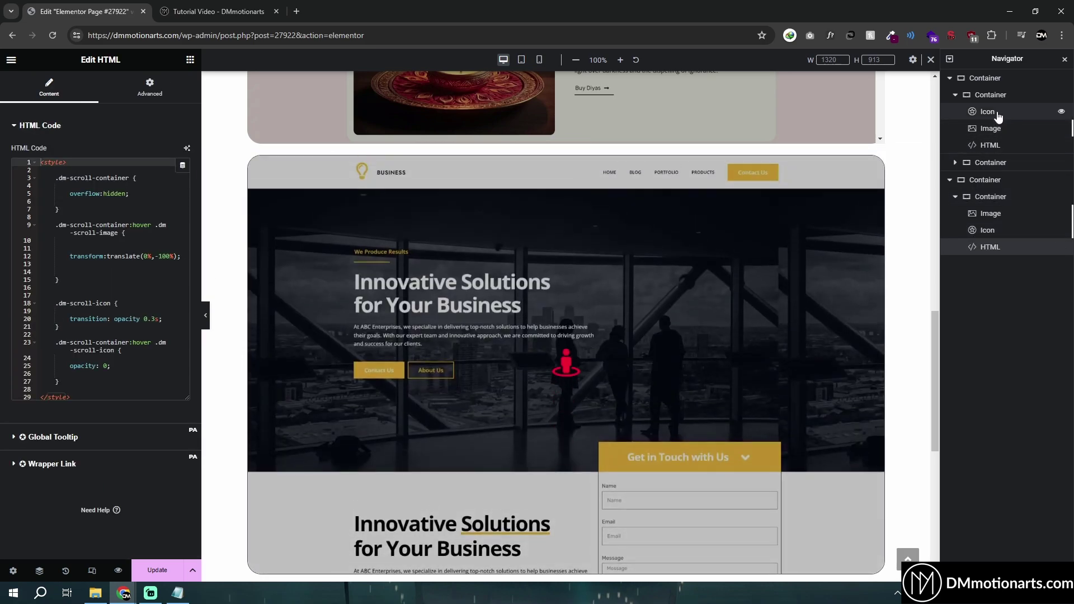
click(991, 145)
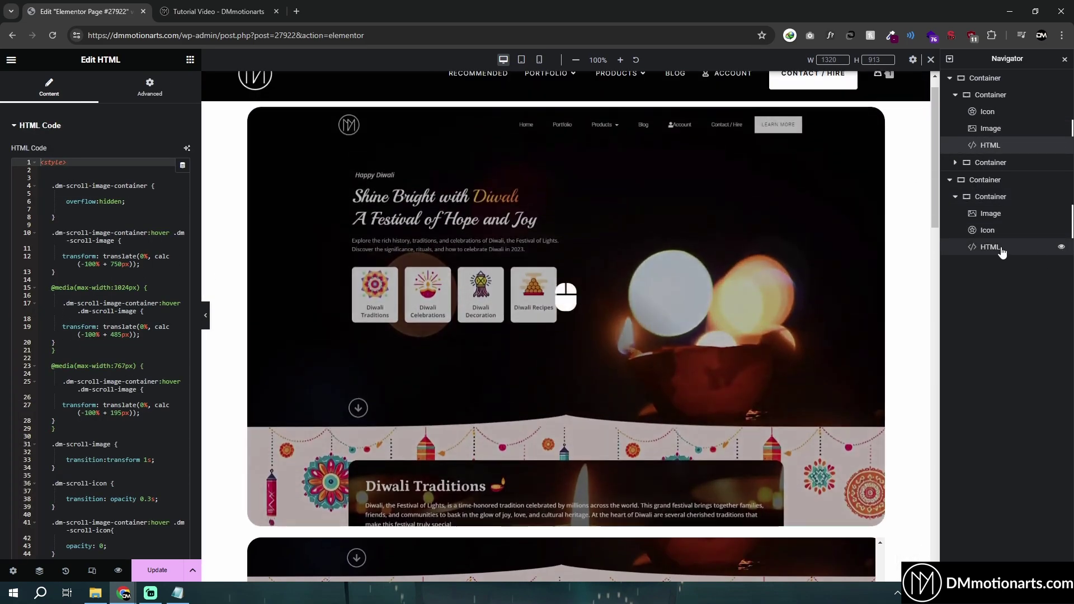
click(991, 247)
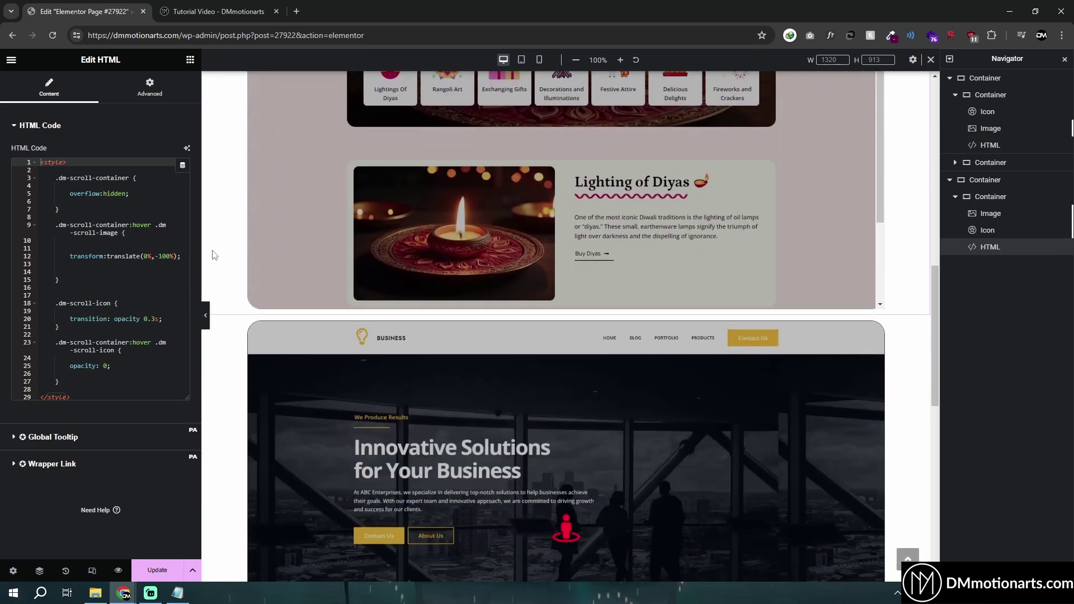
scroll(213, 257, down, 5)
scroll(209, 259, up, 2)
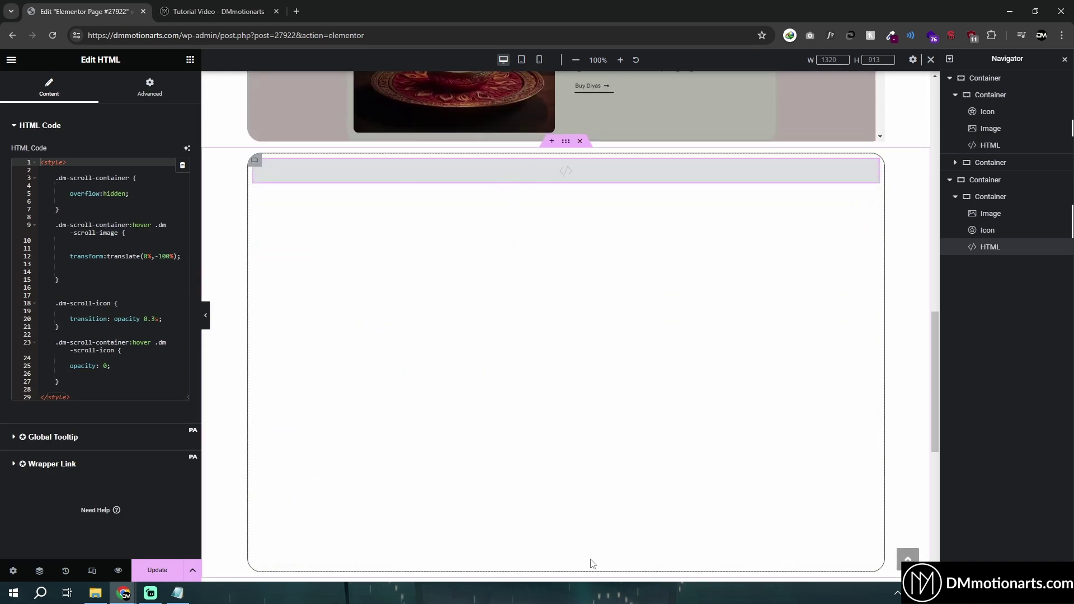
scroll(828, 520, down, 1)
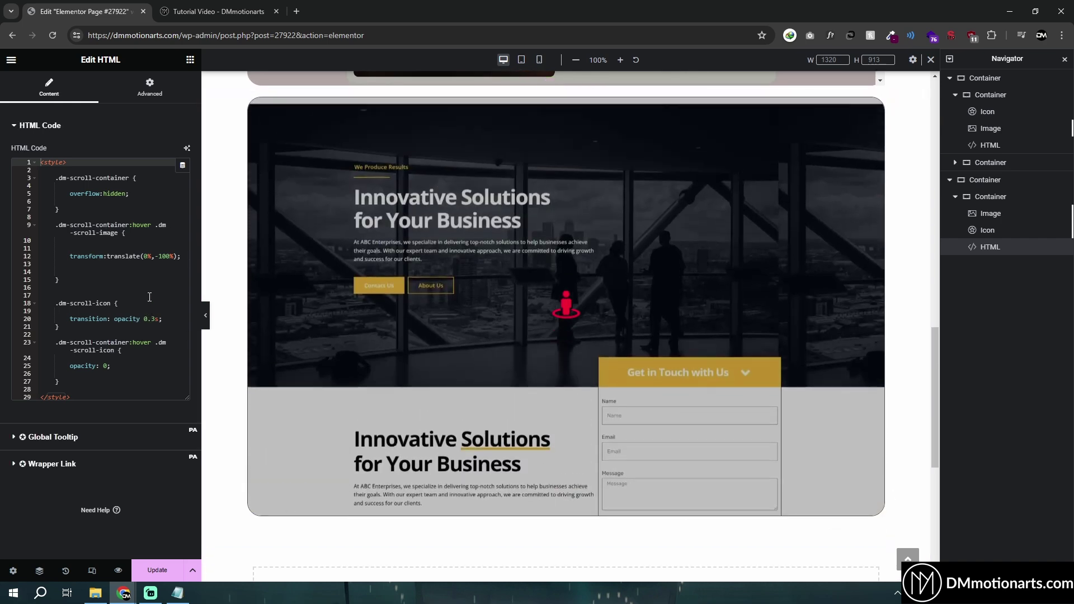
Write calc(-100% + 750px) in Notepad and select it for copying
click(178, 593)
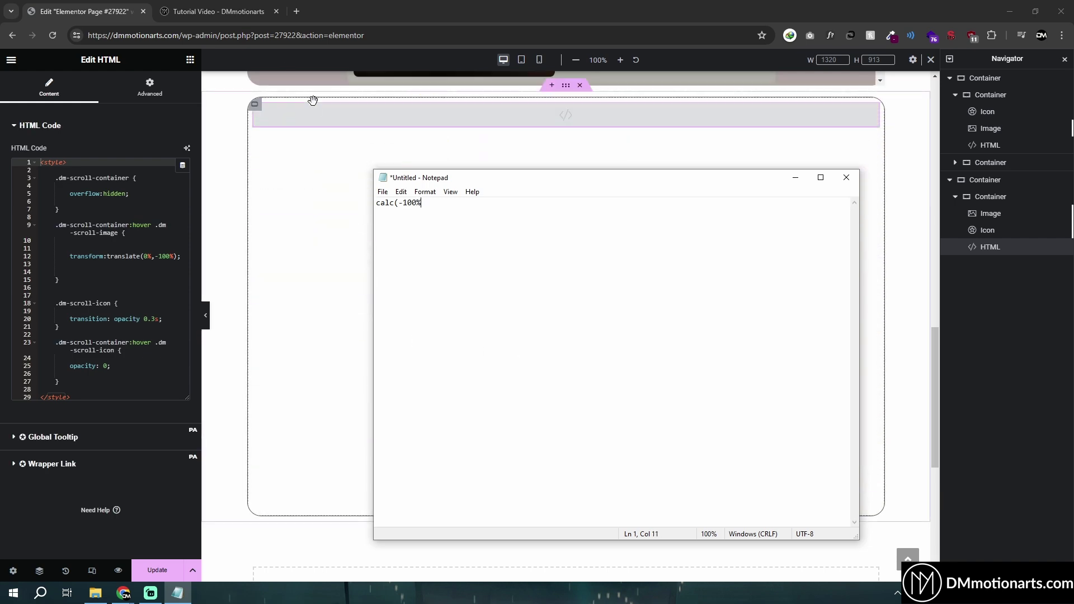
text(+ 750px)
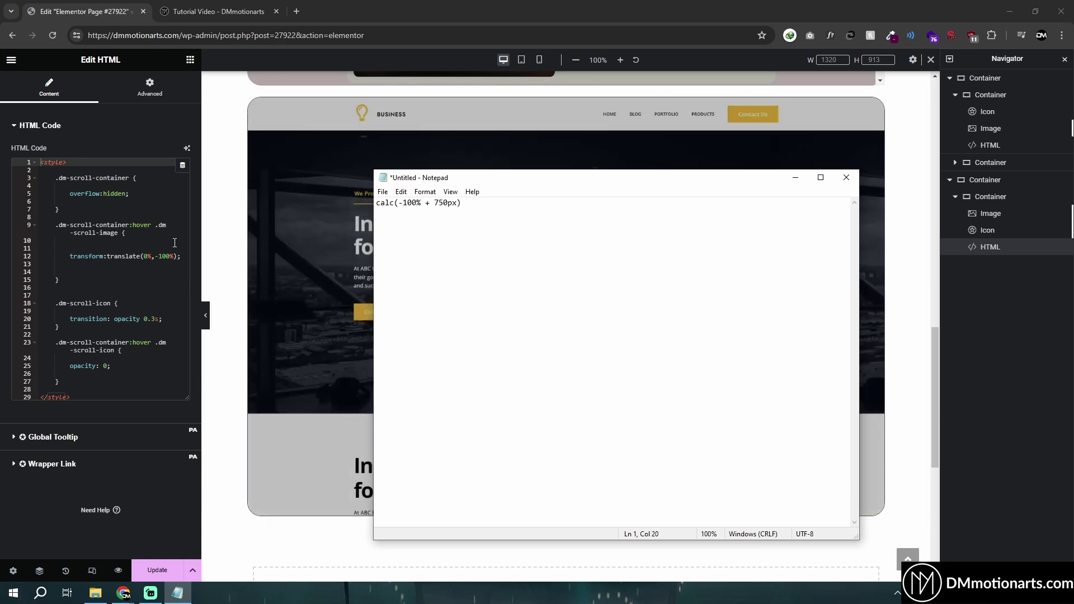
key(ctrl+a)
key(ctrl+c)
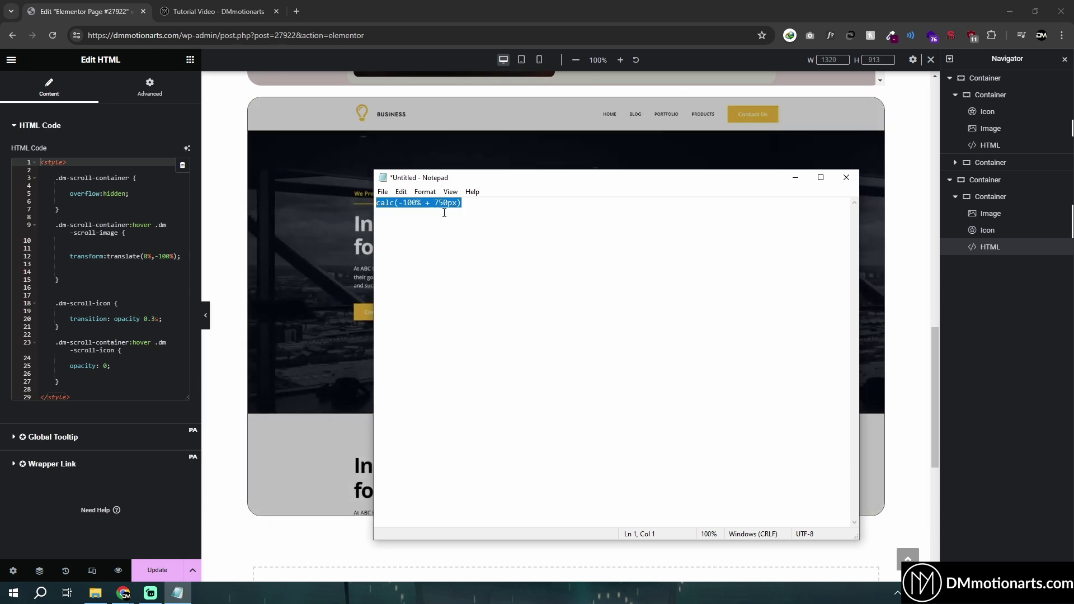
click(156, 255)
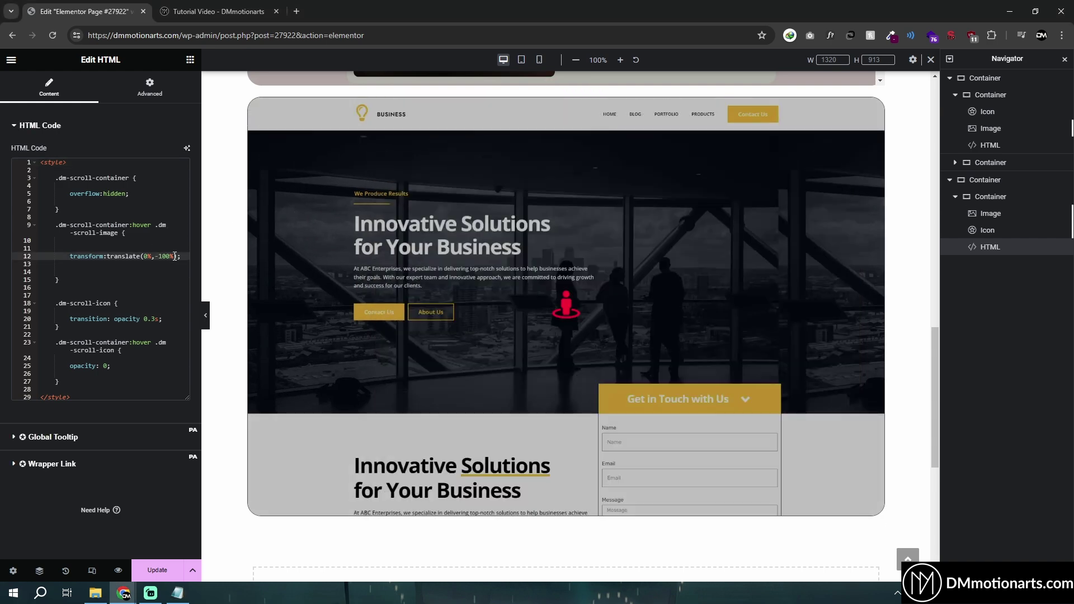
Replace -100% in the hover translate with calc(-100% + 750px) and preview it on tablet
shift+click(175, 256)
key(ctrl+v)
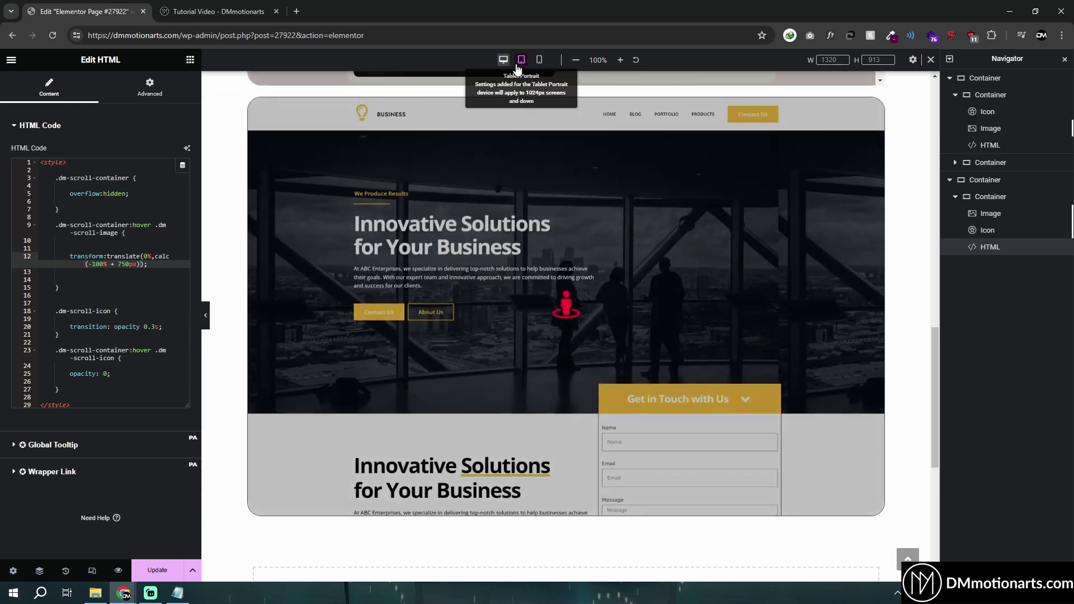
click(522, 59)
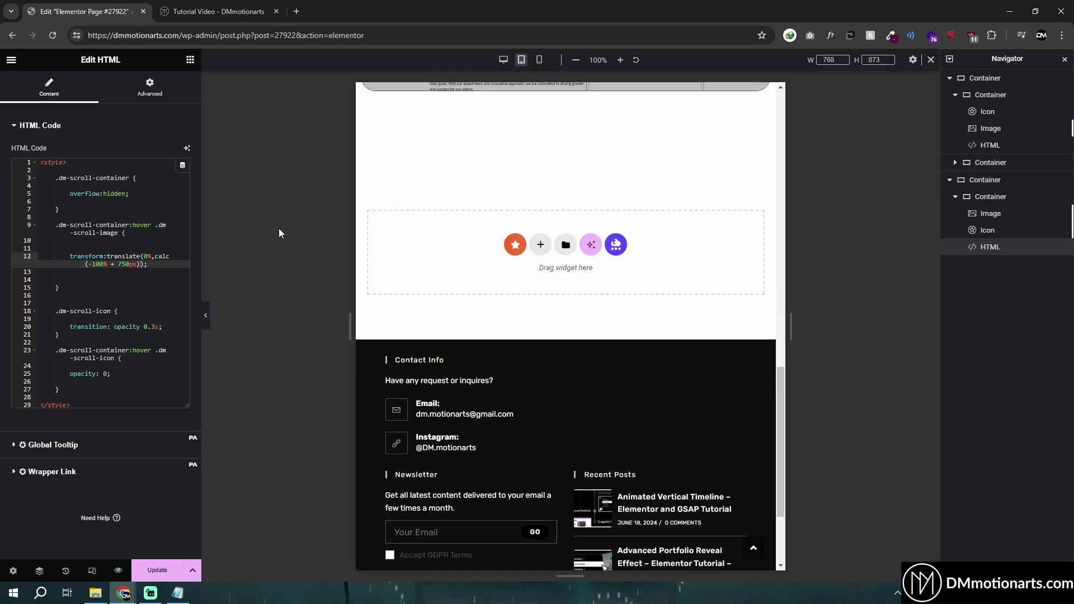
scroll(451, 408, up, 10)
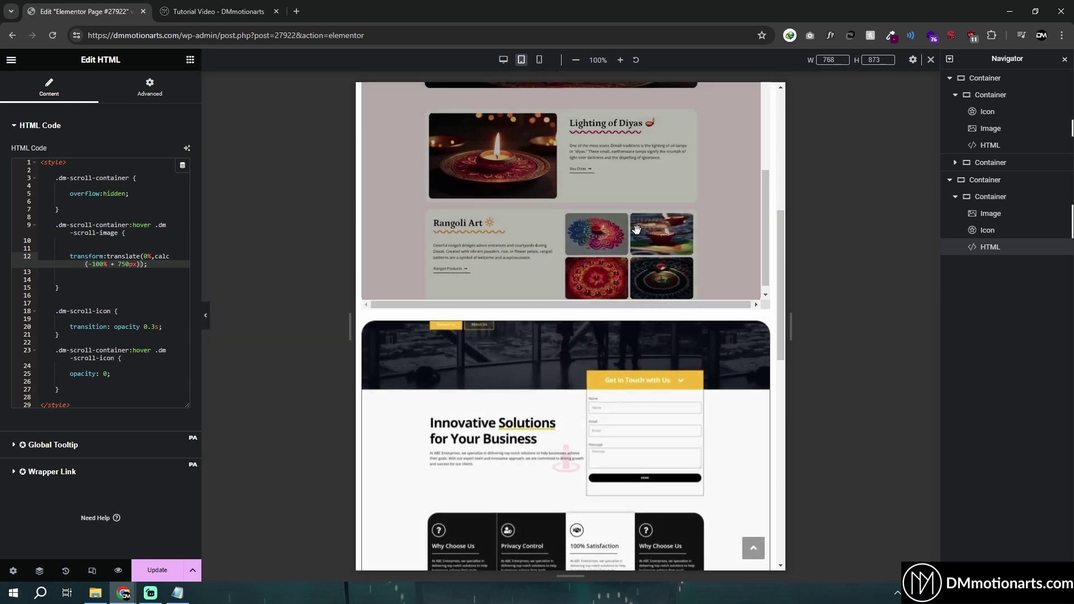
scroll(616, 392, down, 1)
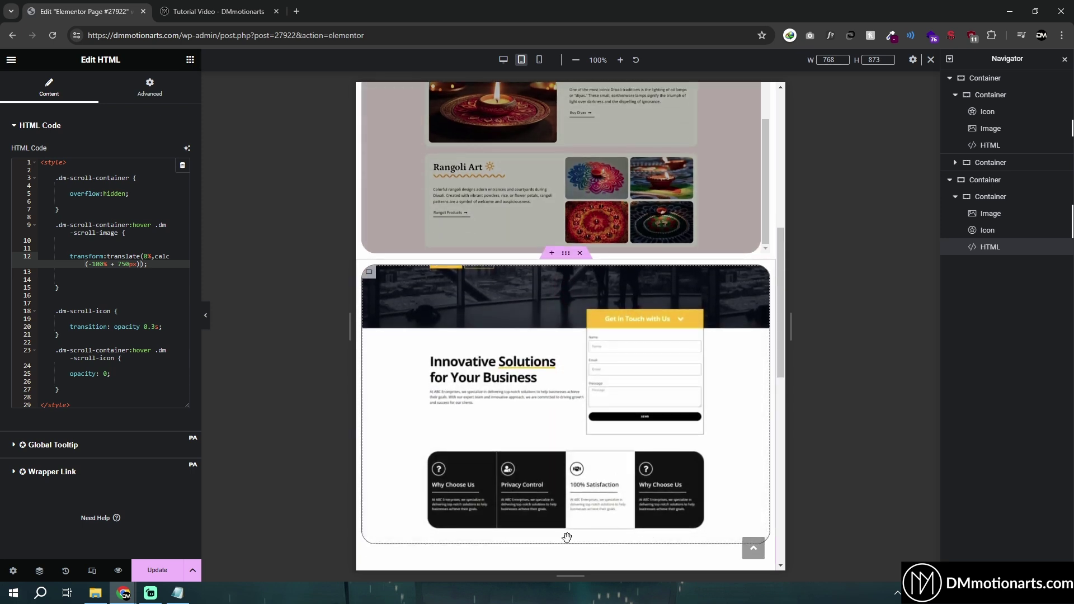
click(84, 295)
key(Return)
key(Return)
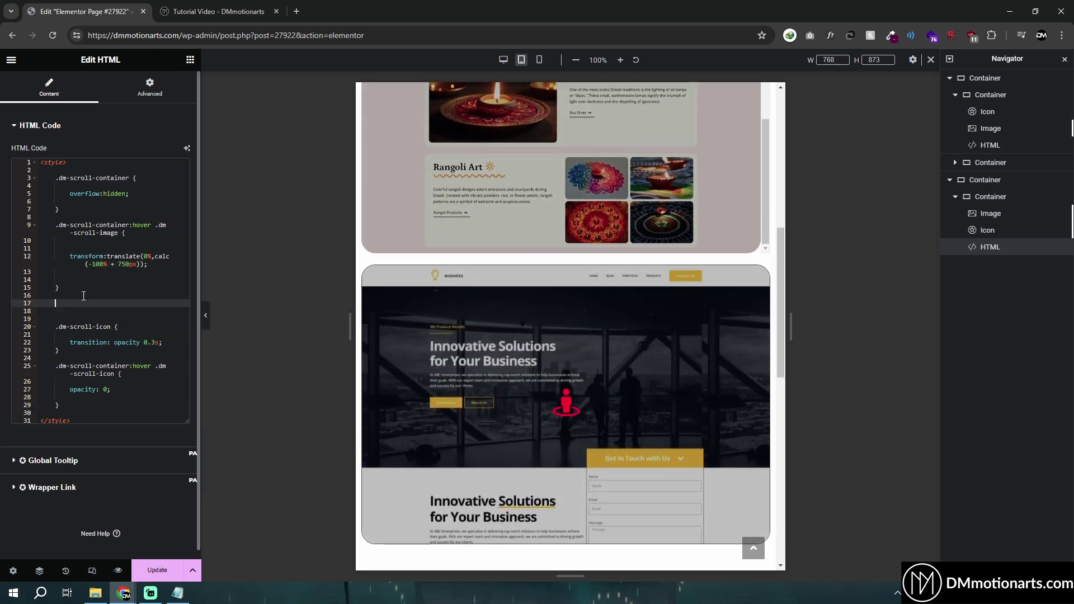
key(Return)
key(Up)
key(Up)
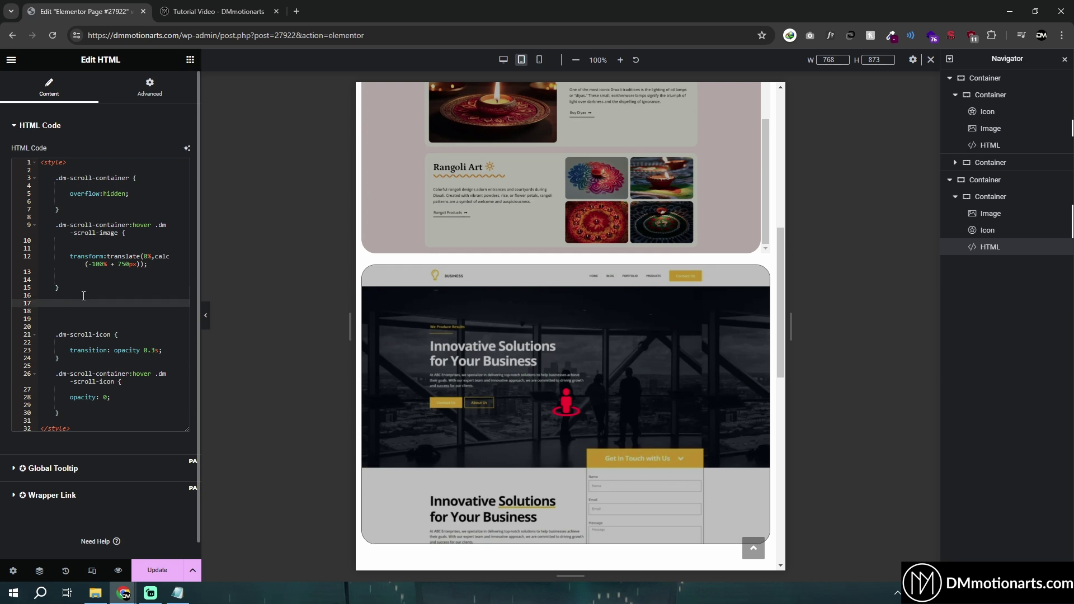
text(@media(max-width:1024px) {)
key(Return)
key(Return)
key(Return)
key(Return)
key(Return)
key(Up)
key(Up)
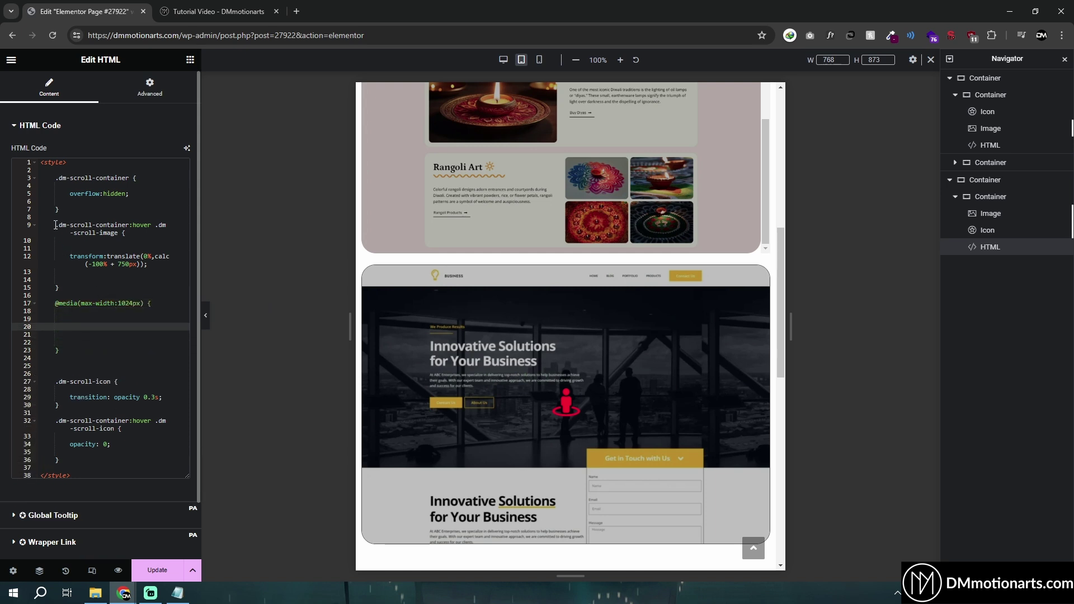
drag(55, 225, 59, 287)
Paste a copy of the image hover rule into the 1024px media block
key(ctrl+c)
click(73, 327)
key(ctrl+v)
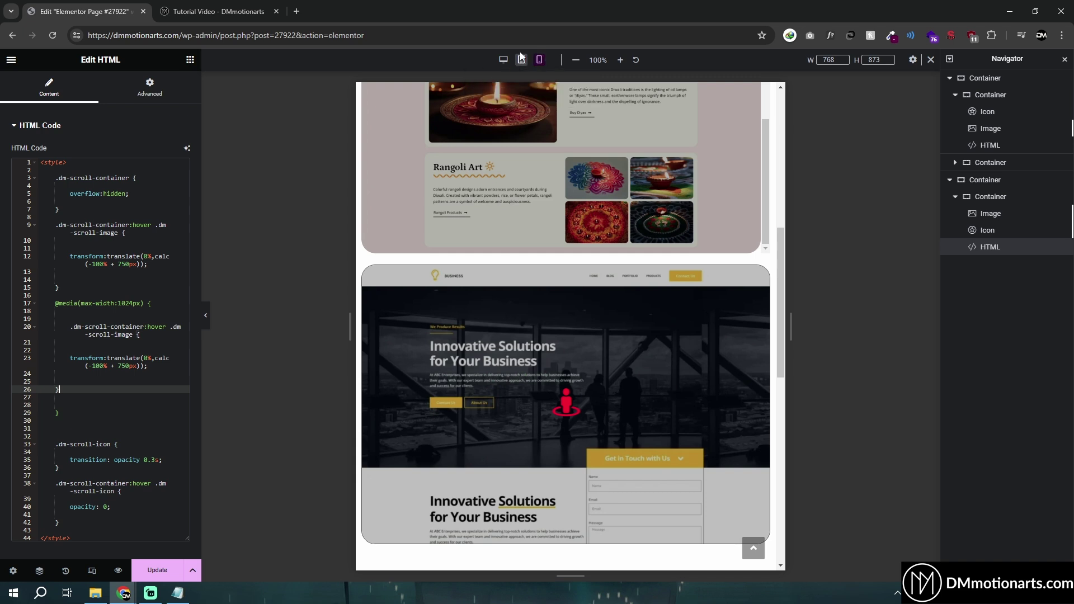
click(539, 61)
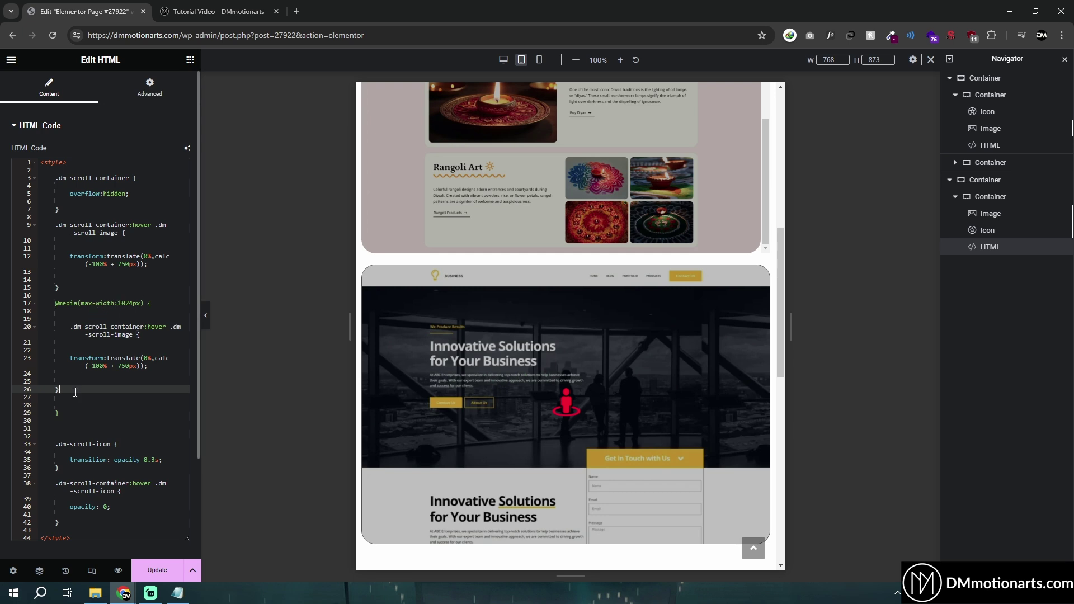
key(Delete)
Compare the copied hover rule inside the 1024px block with the original rule
click(116, 304)
drag(117, 304, 141, 303)
click(117, 312)
drag(68, 330, 184, 374)
drag(69, 286, 49, 227)
click(55, 225)
Change the tablet rule's offset from 750px to calc(-100% + 500px), then preview at mobile width
click(370, 274)
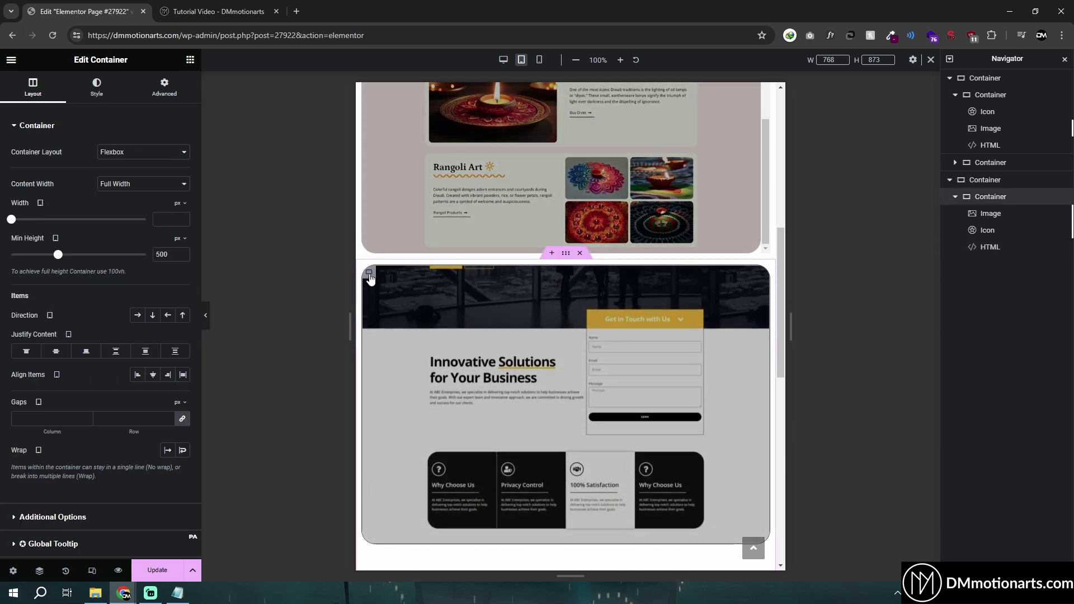
double_click(161, 255)
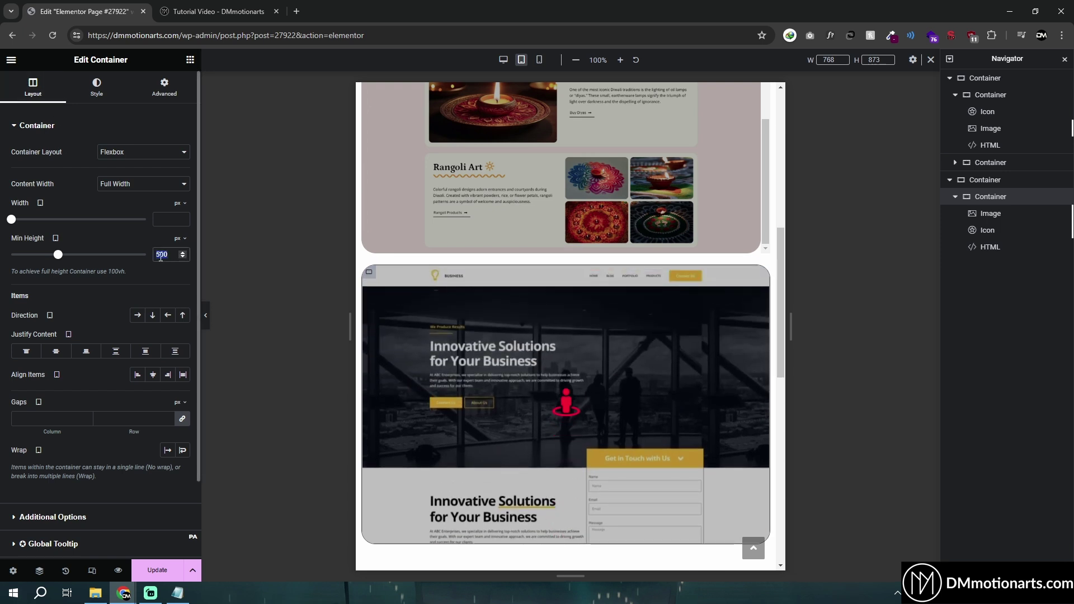
click(988, 247)
click(132, 367)
key(BackSpace)
key(BackSpace)
key(BackSpace)
text(500px));)
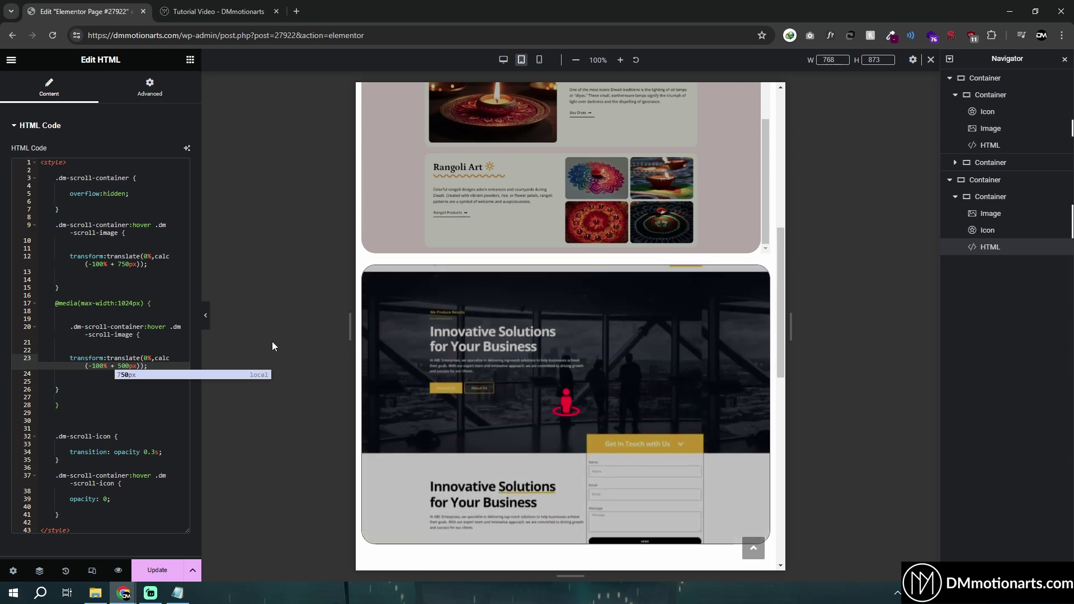
double_click(134, 303)
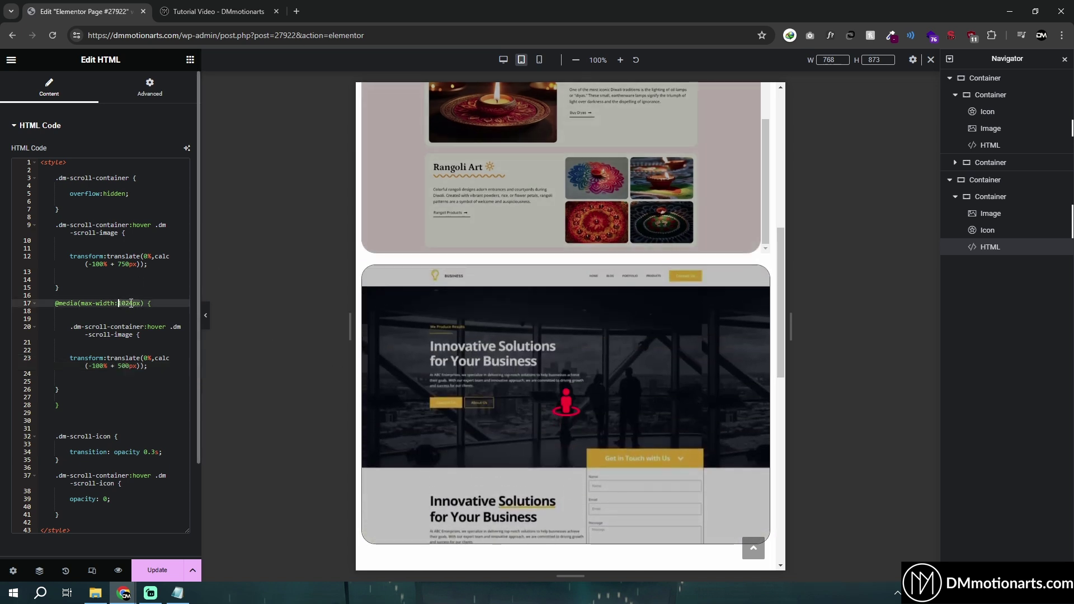
click(133, 303)
drag(55, 302, 59, 405)
click(59, 405)
click(539, 60)
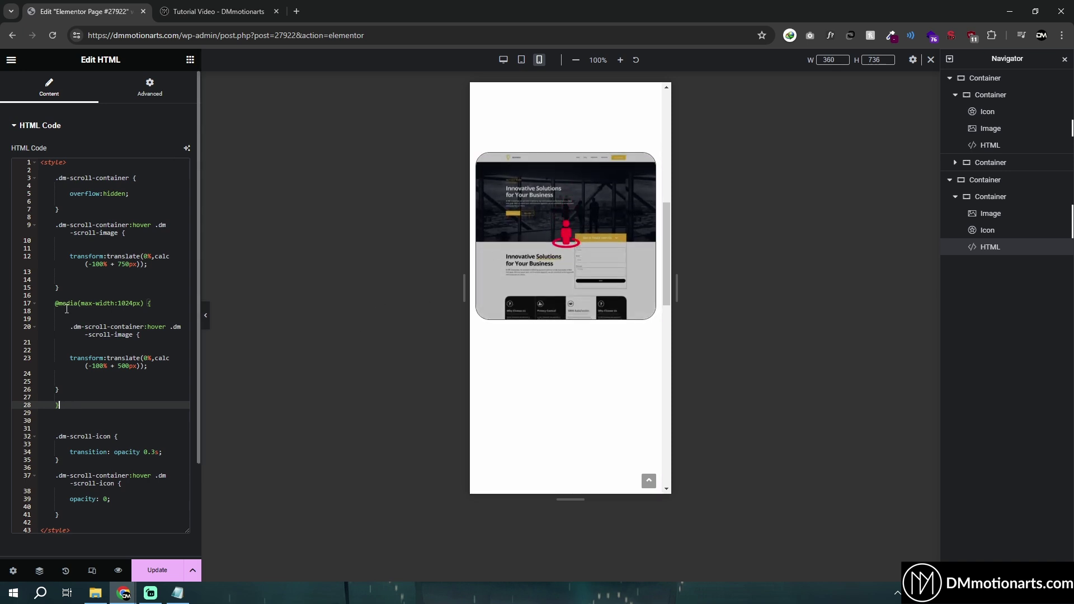
Duplicate the 1024px media block directly below itself
drag(72, 404, 55, 303)
key(ctrl+c)
click(72, 403)
key(Return)
key(Return)
key(ctrl+v)
click(133, 422)
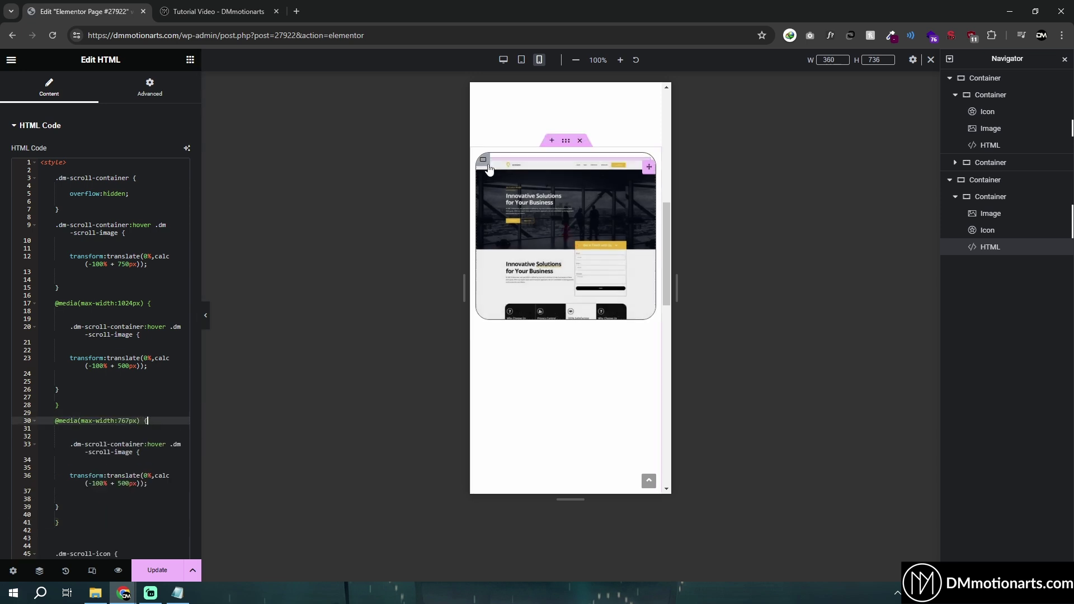
Set the duplicated block's hover slide to calc(-100% + 300px) for mobile
click(483, 160)
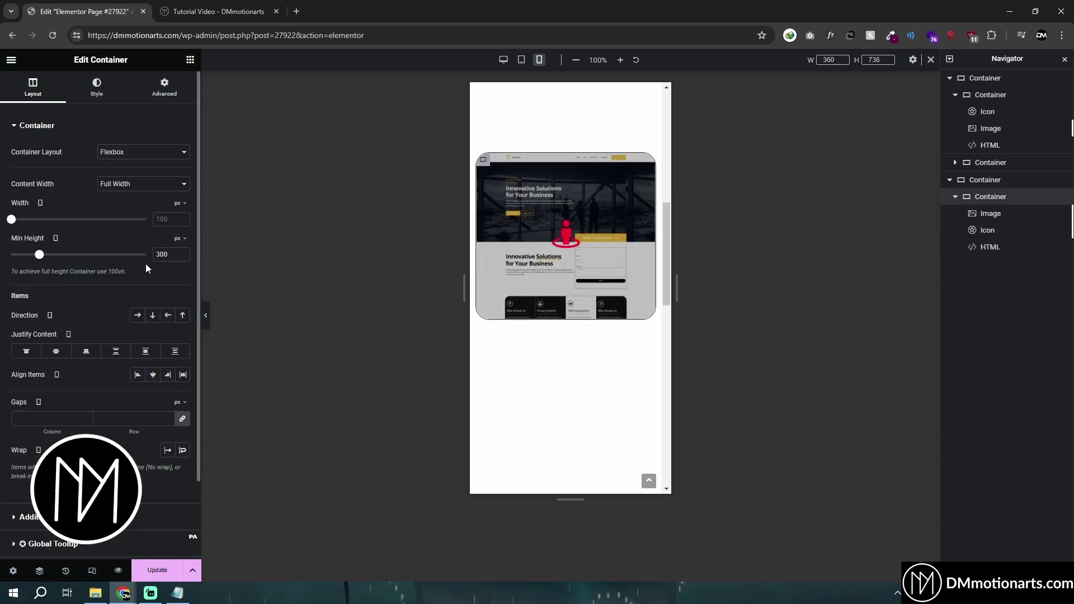
click(991, 247)
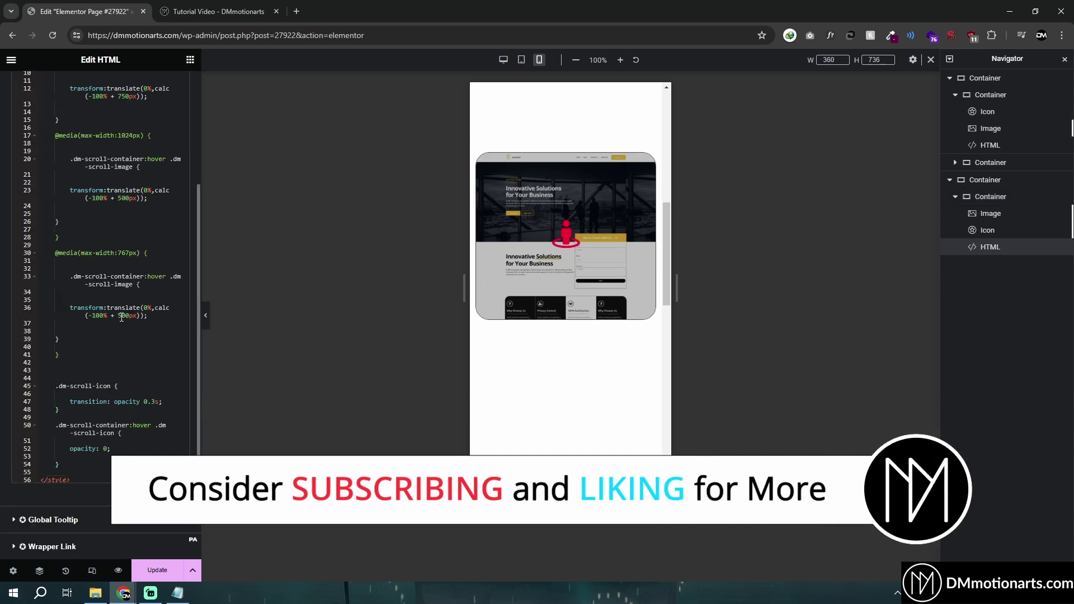
click(122, 318)
key(BackSpace)
text(3)
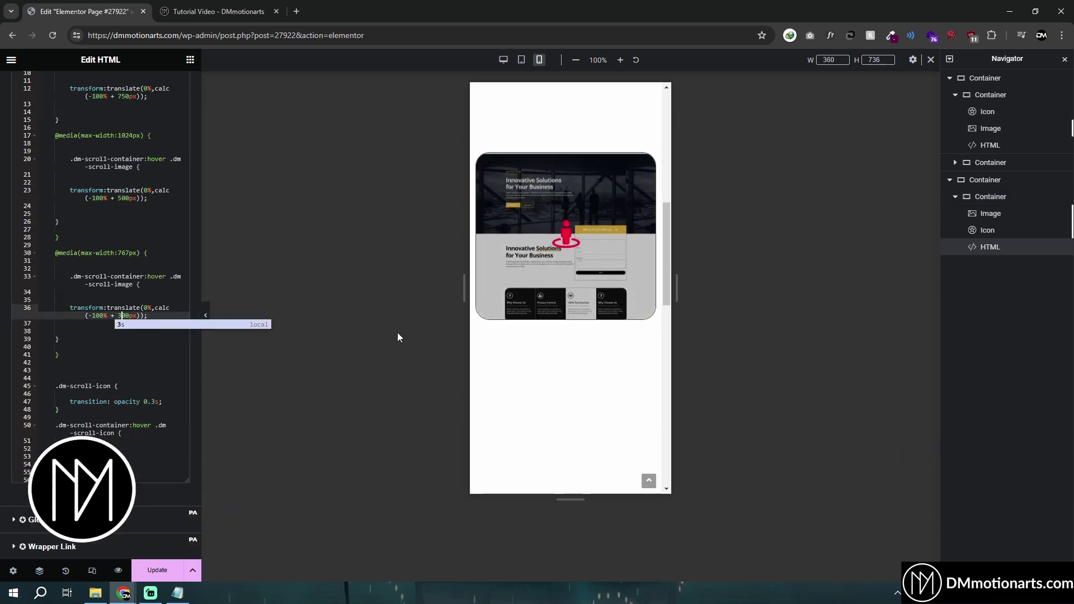
click(501, 61)
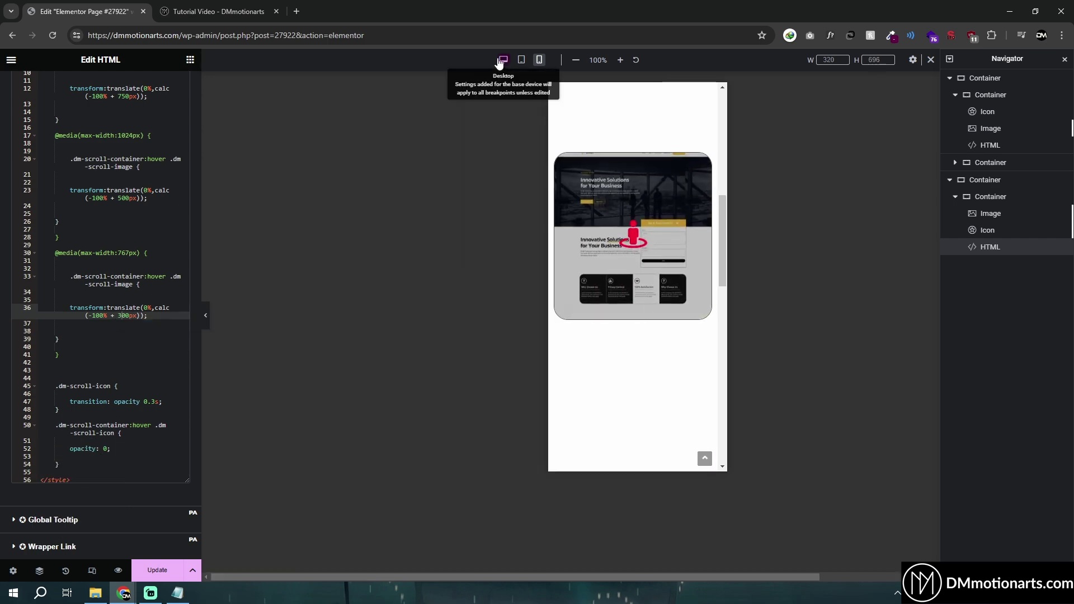
Preview the hover slide at desktop, tablet and mobile widths
click(502, 59)
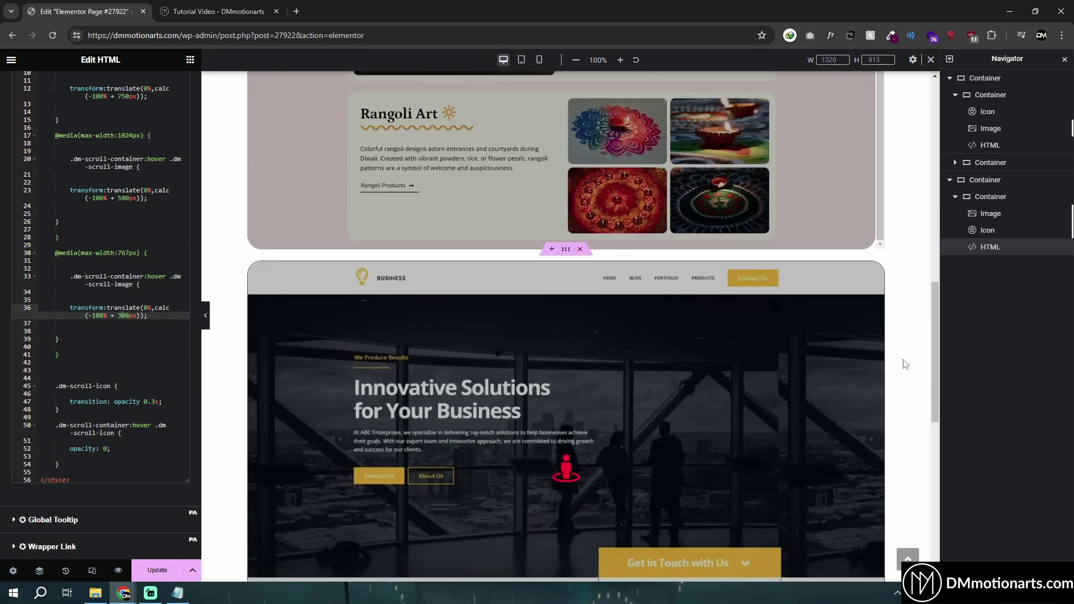
scroll(839, 336, down, 1)
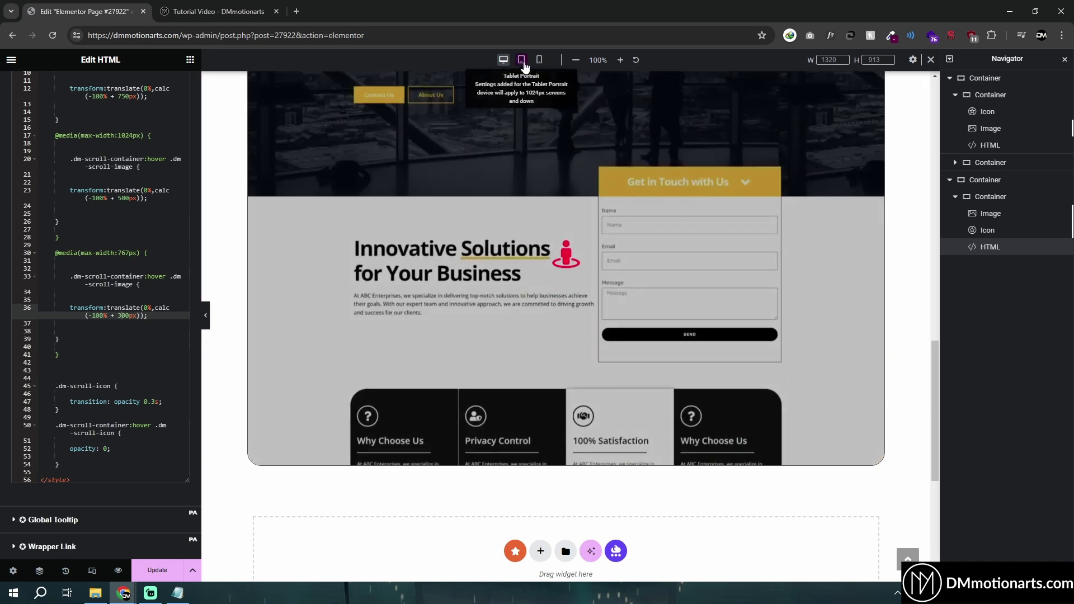
click(522, 59)
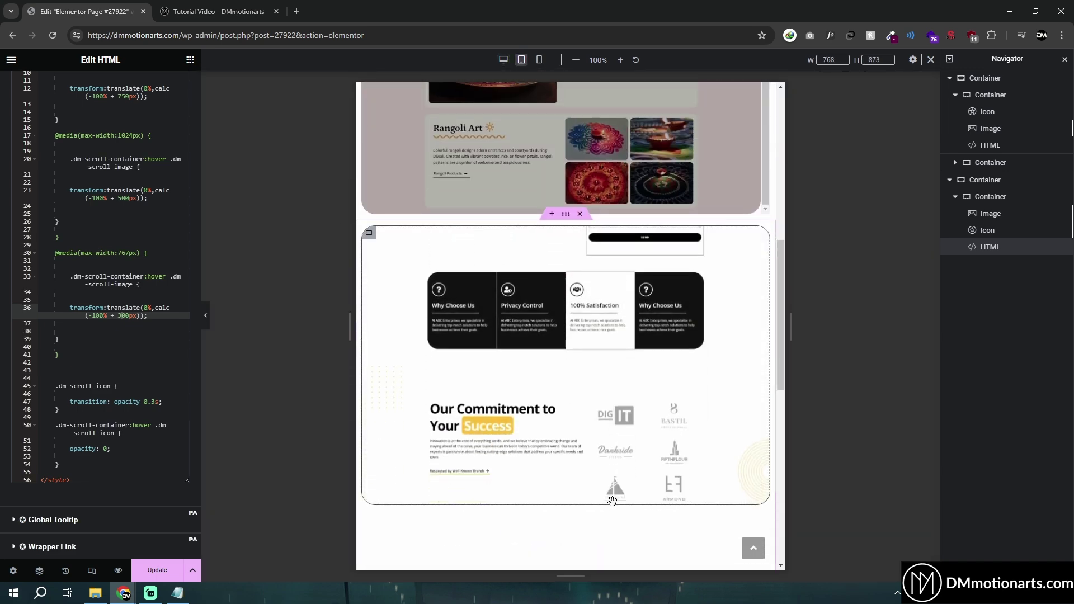
click(539, 59)
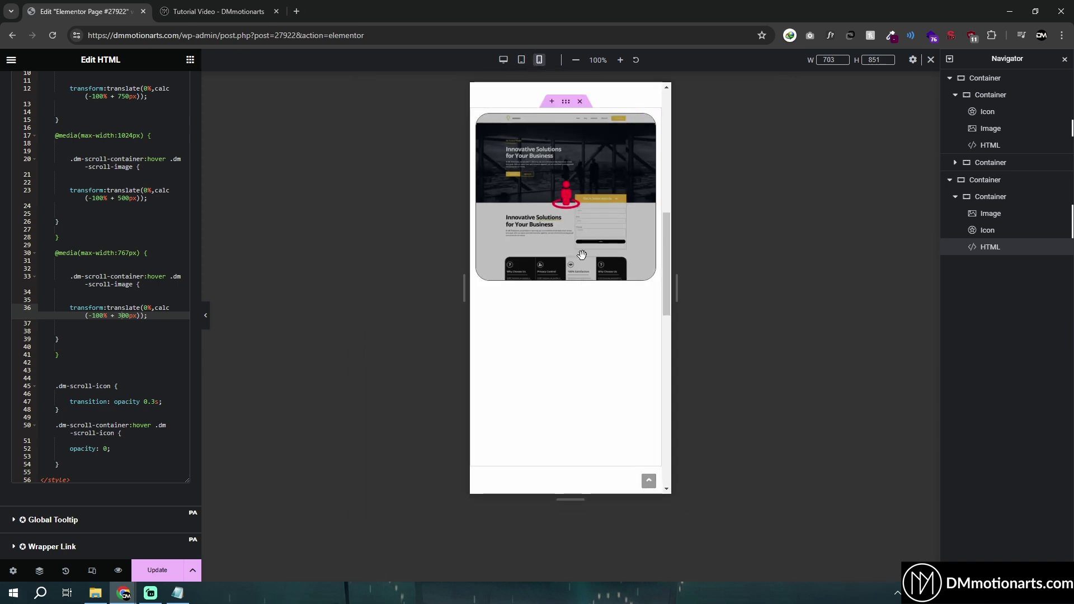
scroll(109, 304, up, 2)
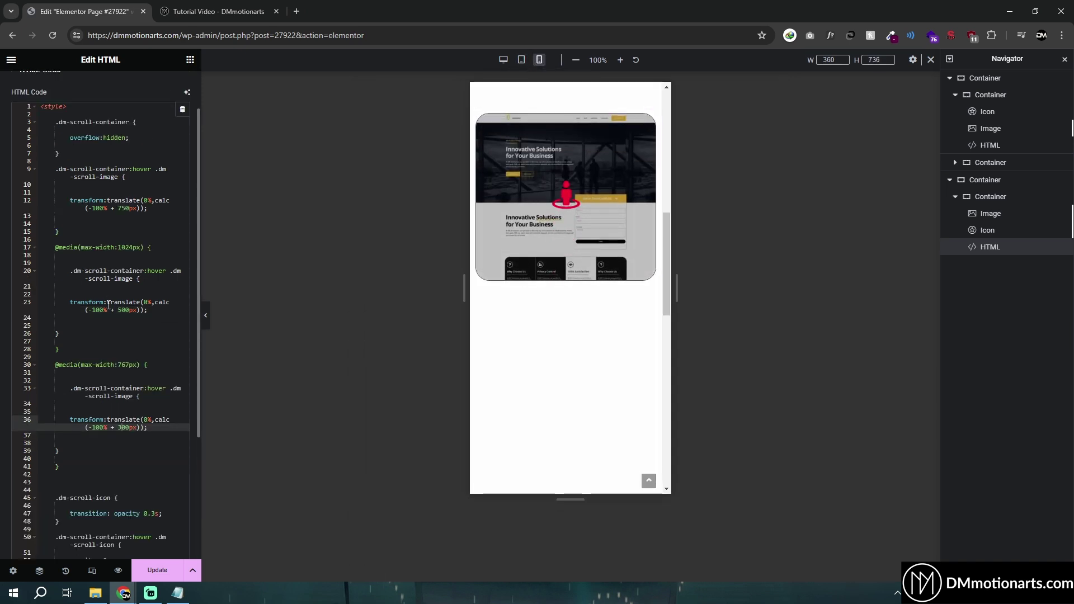
Review the 750, 500 and 300px offsets and return to desktop preview
drag(118, 208, 129, 208)
click(133, 208)
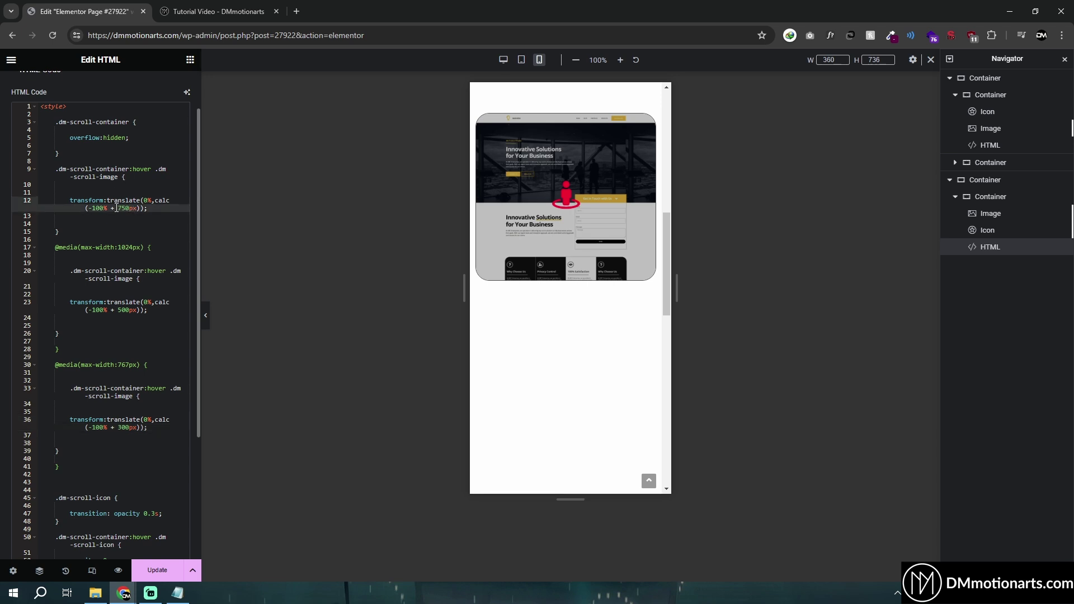
drag(119, 312, 137, 311)
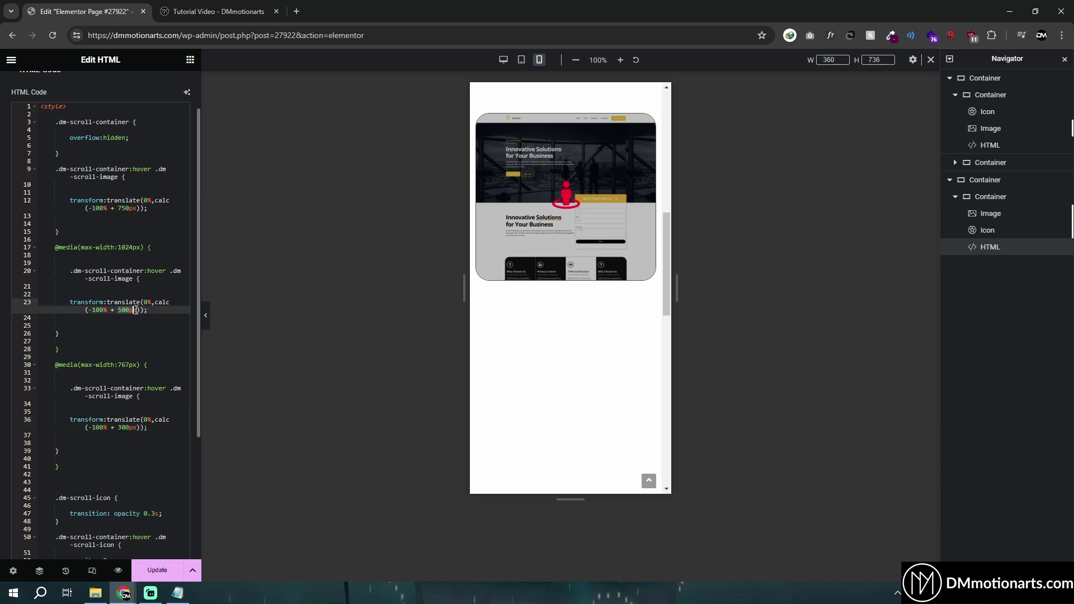
click(136, 310)
click(120, 428)
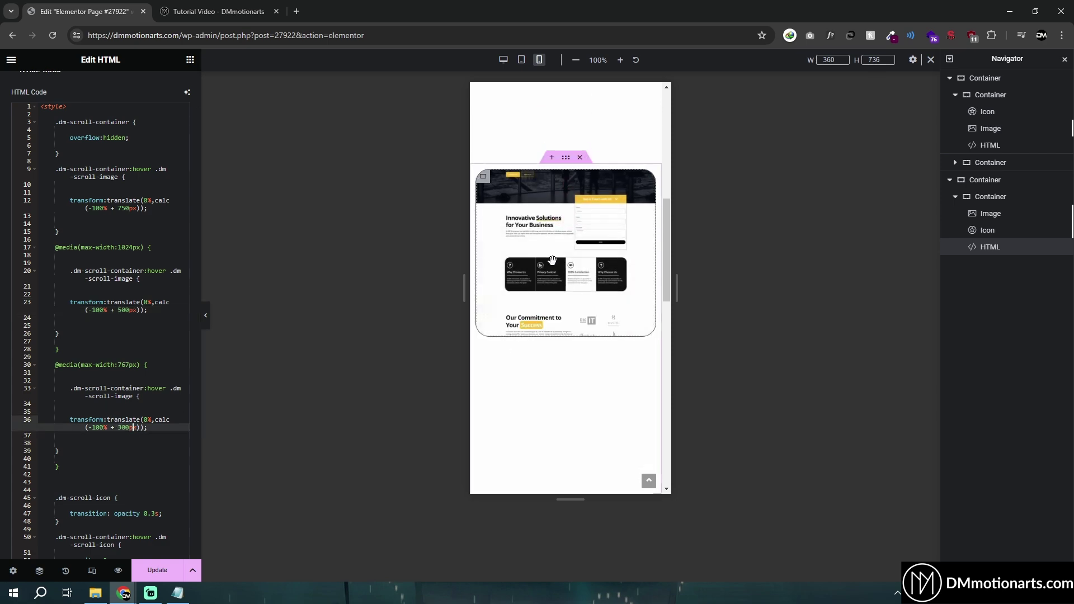
click(503, 59)
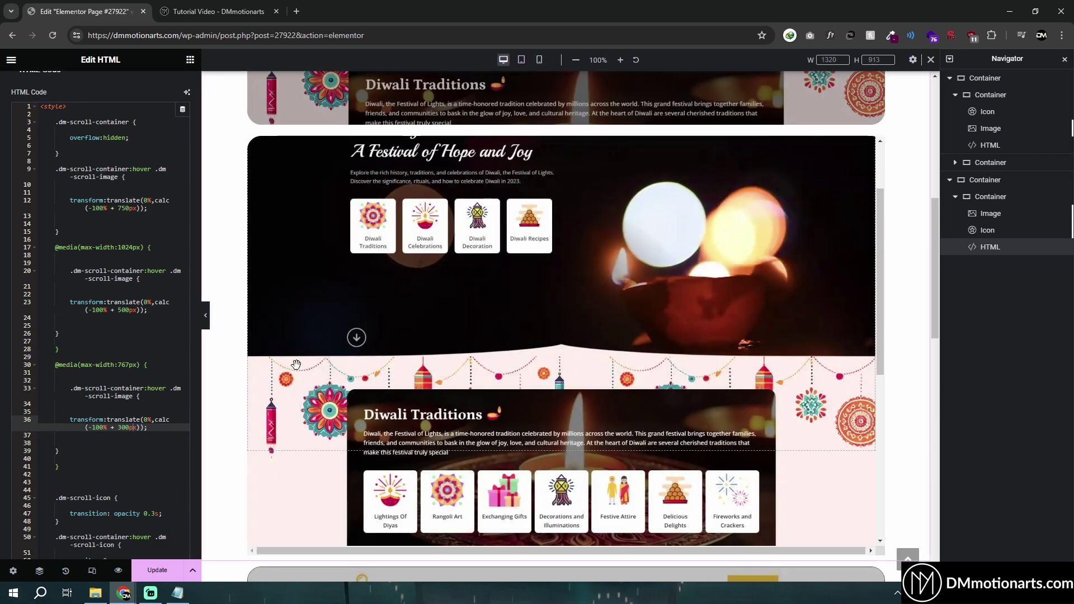
Scroll the canvas up to the Diwali festival scroll-preview container
scroll(266, 370, up, 8)
scroll(220, 359, up, 7)
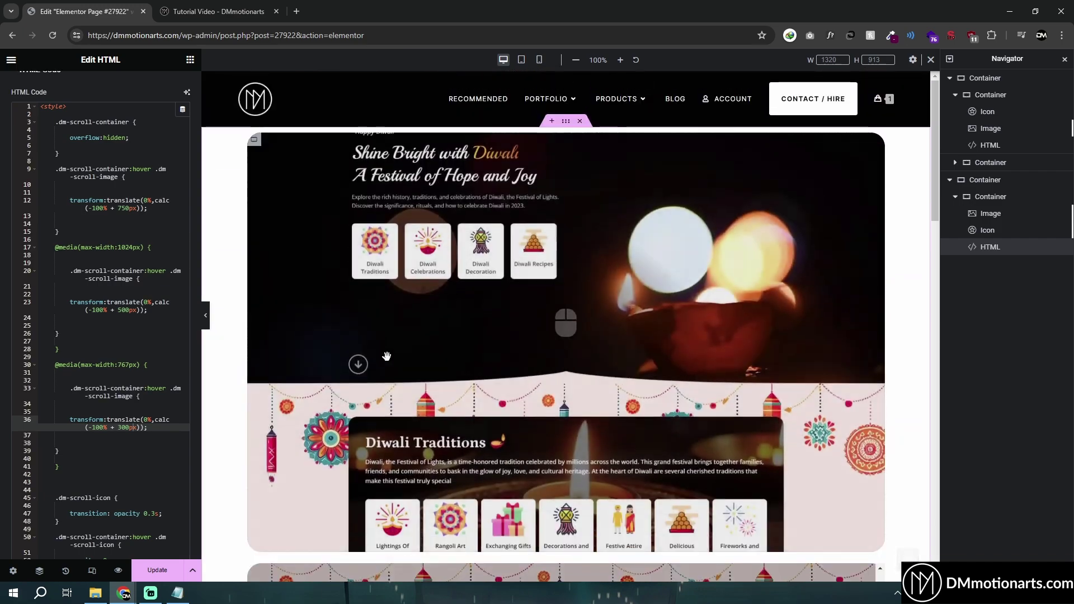